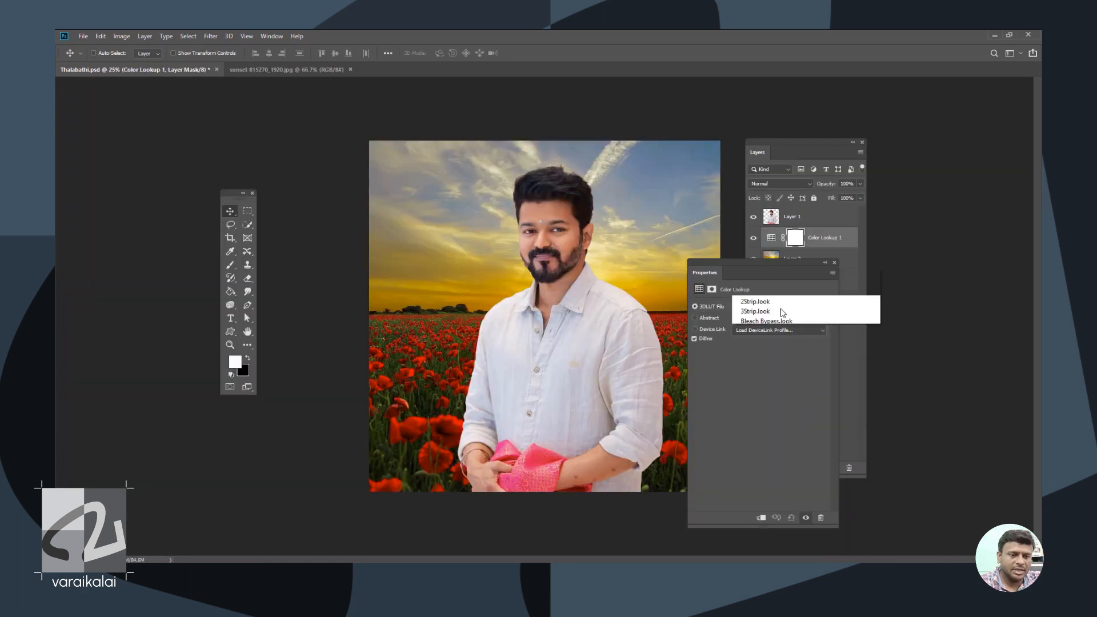
left_click(781, 308)
left_click(785, 289)
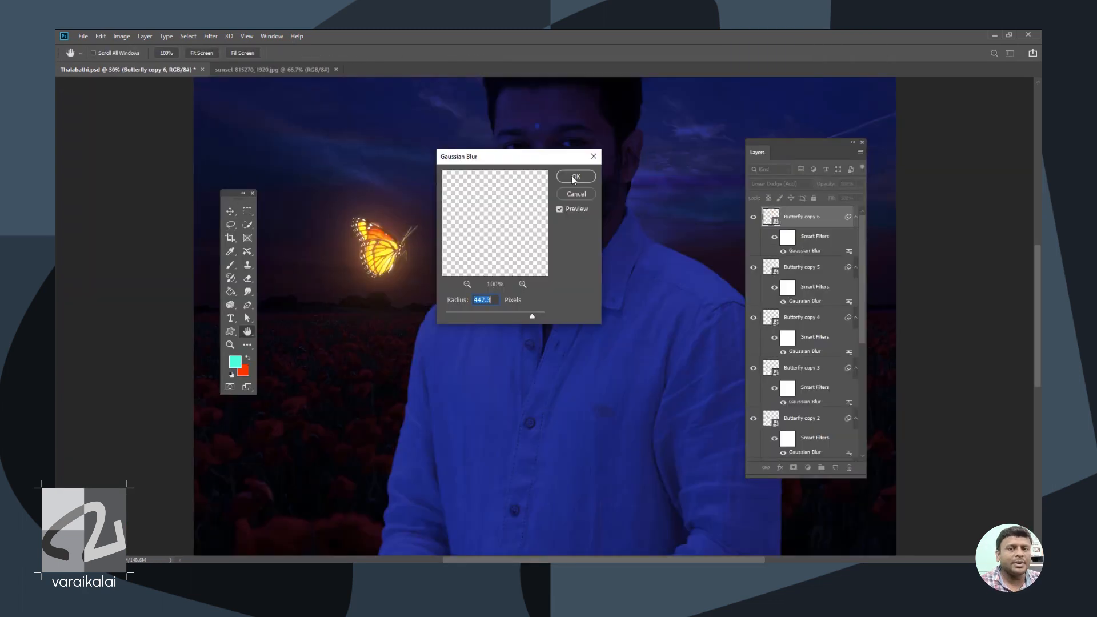
key("Return")
right_click(826, 217)
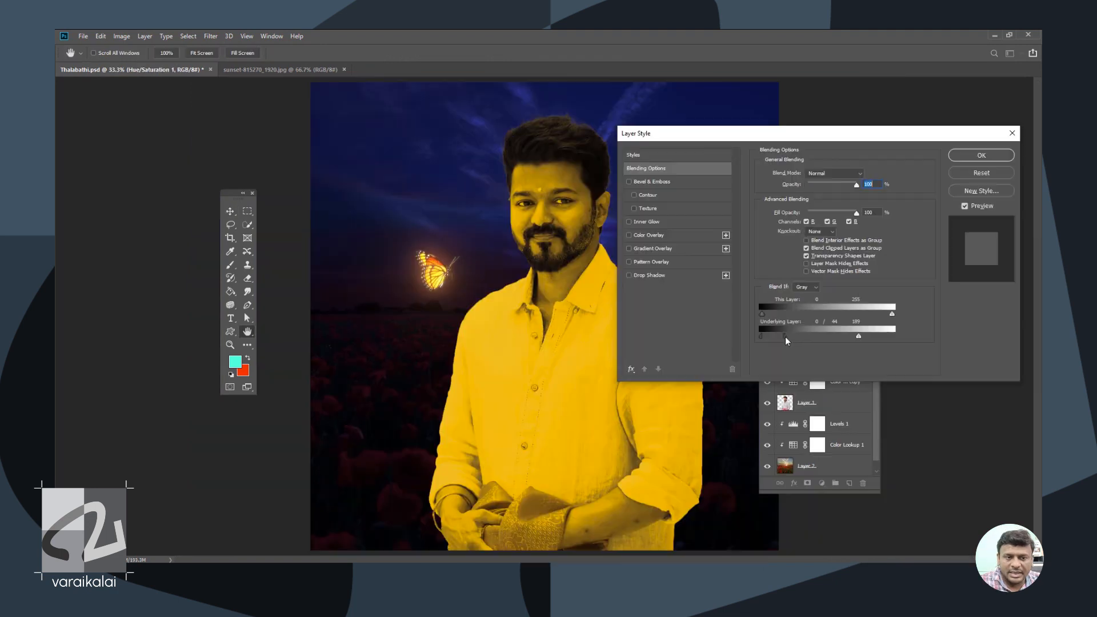
left_click_drag(785, 338, 778, 338)
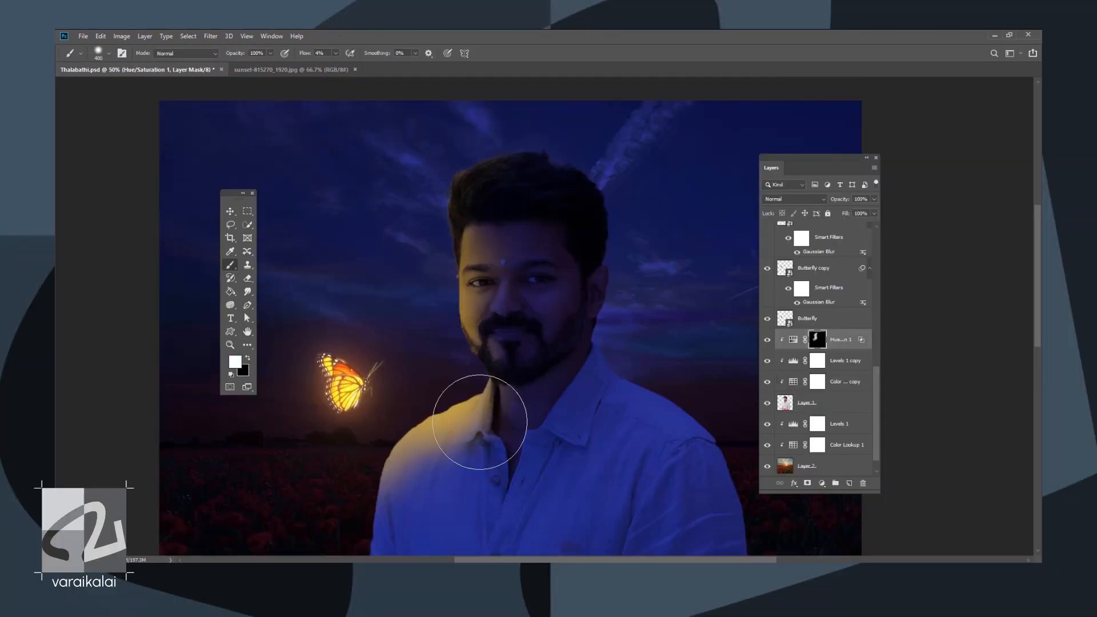
left_click_drag(454, 404, 509, 404)
mouse_move(423, 372)
left_mouse_down()
mouse_move(466, 296)
mouse_move(497, 366)
left_mouse_up()
key("ctrl+0")
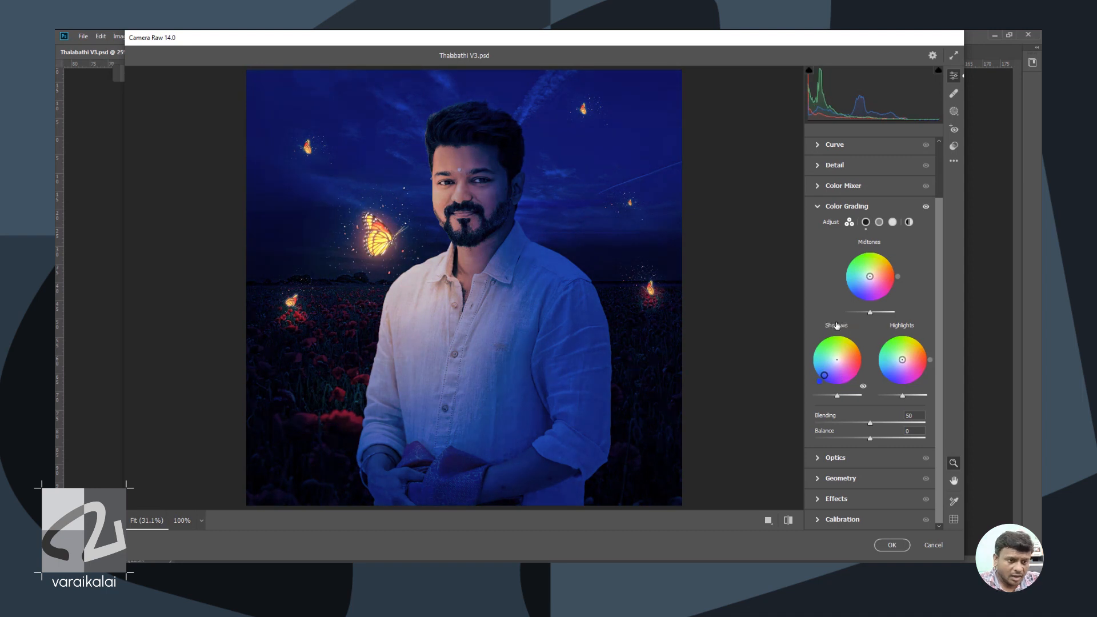
left_click_drag(918, 355, 926, 357)
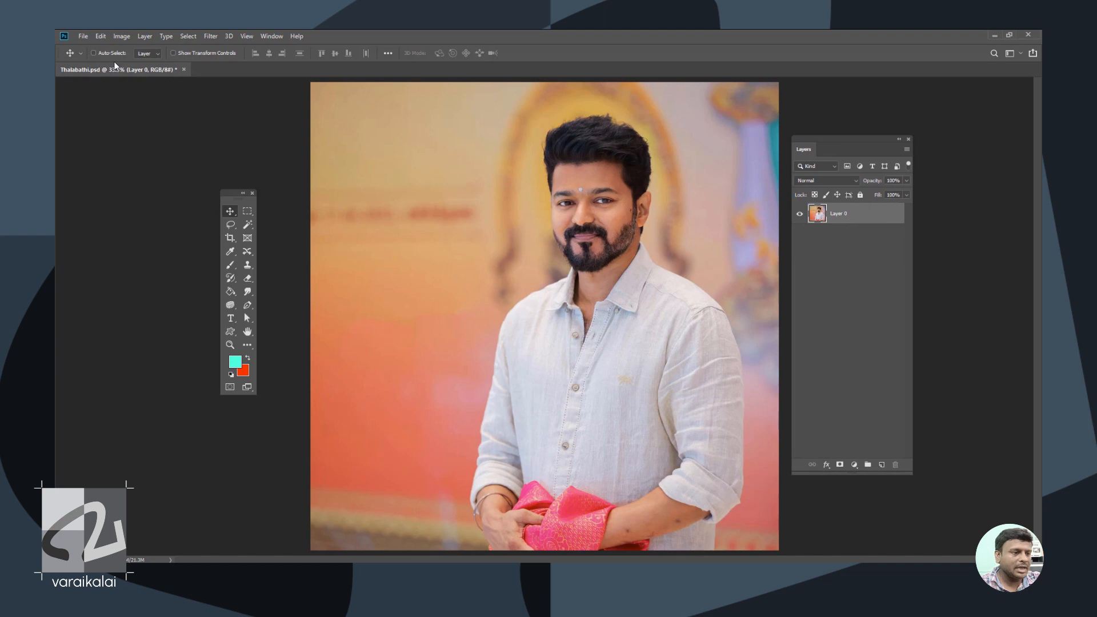
- Select the man with the Quick Selection tool, covering his hair, face, shirt, arms and hands
left_click(248, 225)
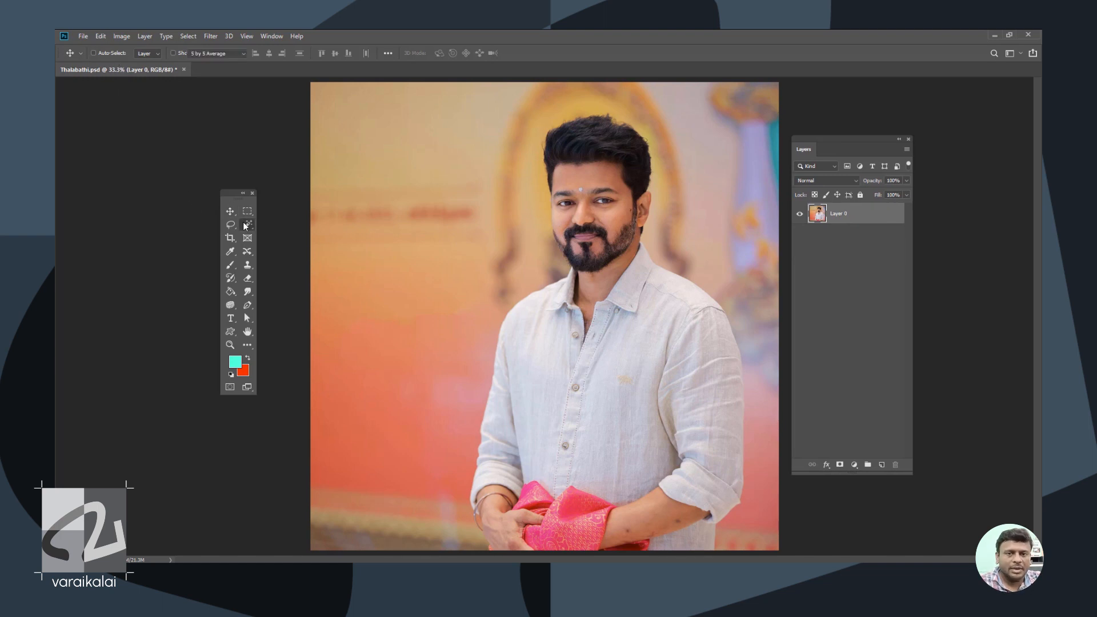
left_click(278, 224)
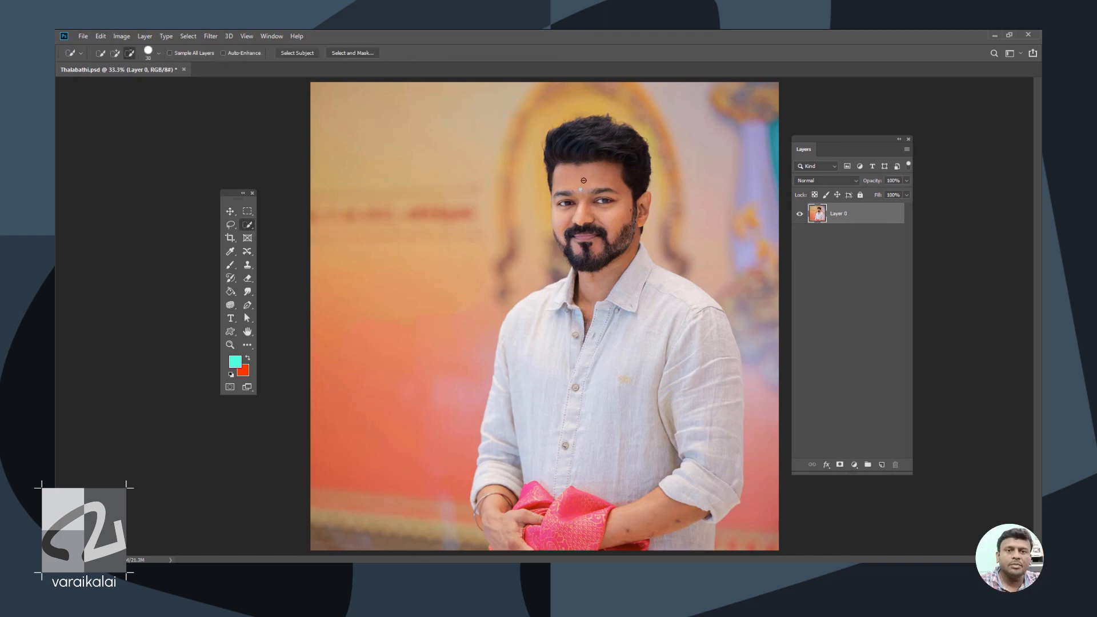
left_click(100, 53)
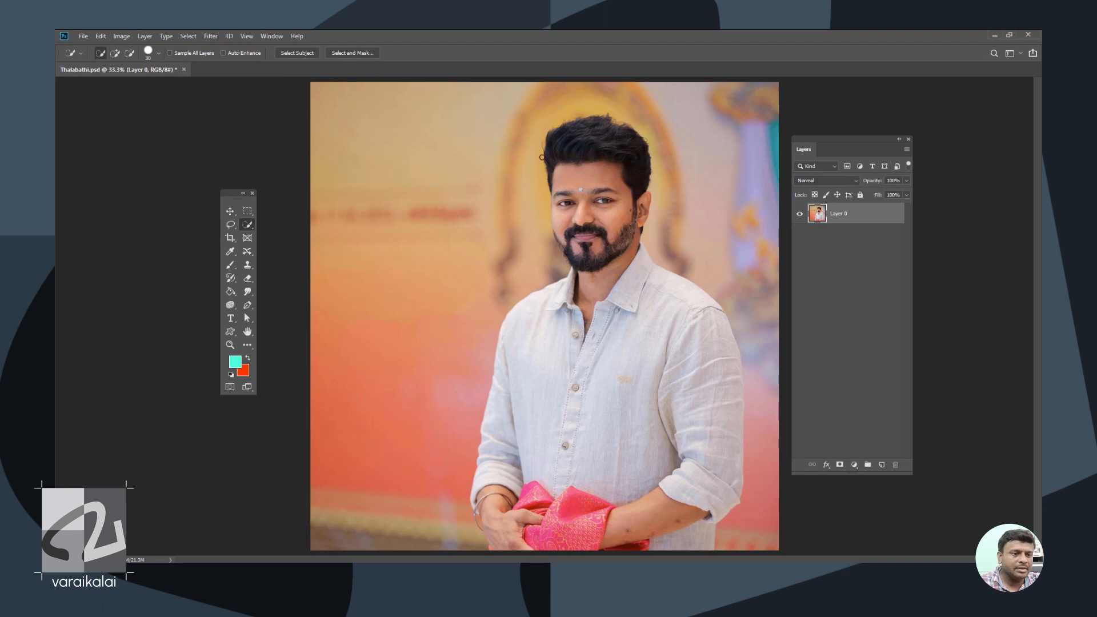
left_click_drag(578, 147, 610, 271)
left_click_drag(556, 218, 563, 204)
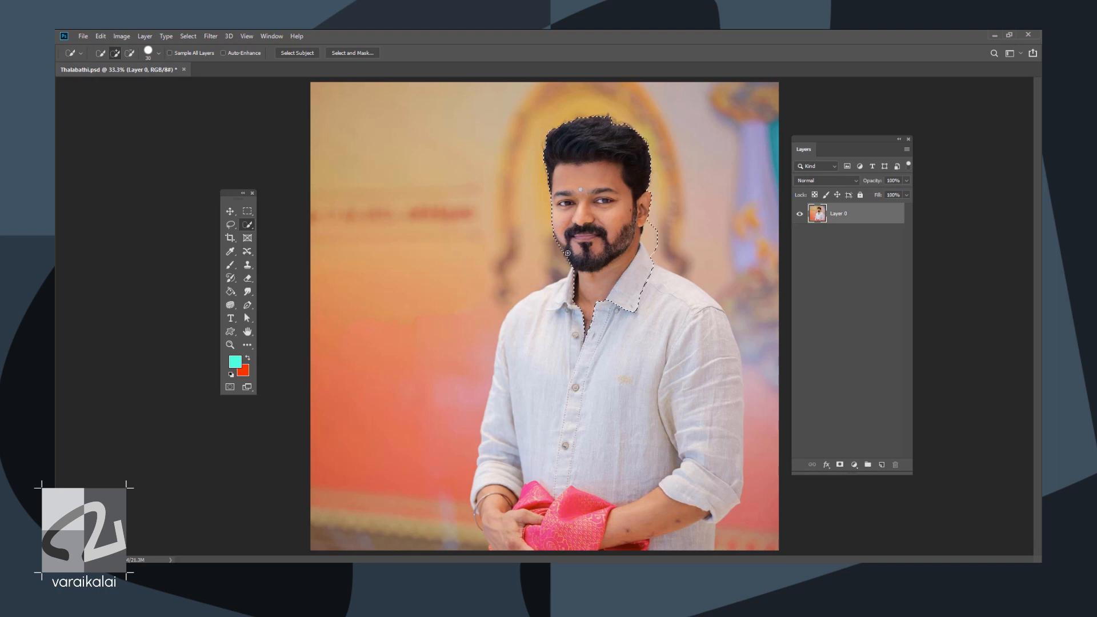
mouse_move(560, 395)
left_mouse_down()
mouse_move(686, 320)
mouse_move(499, 482)
left_mouse_up()
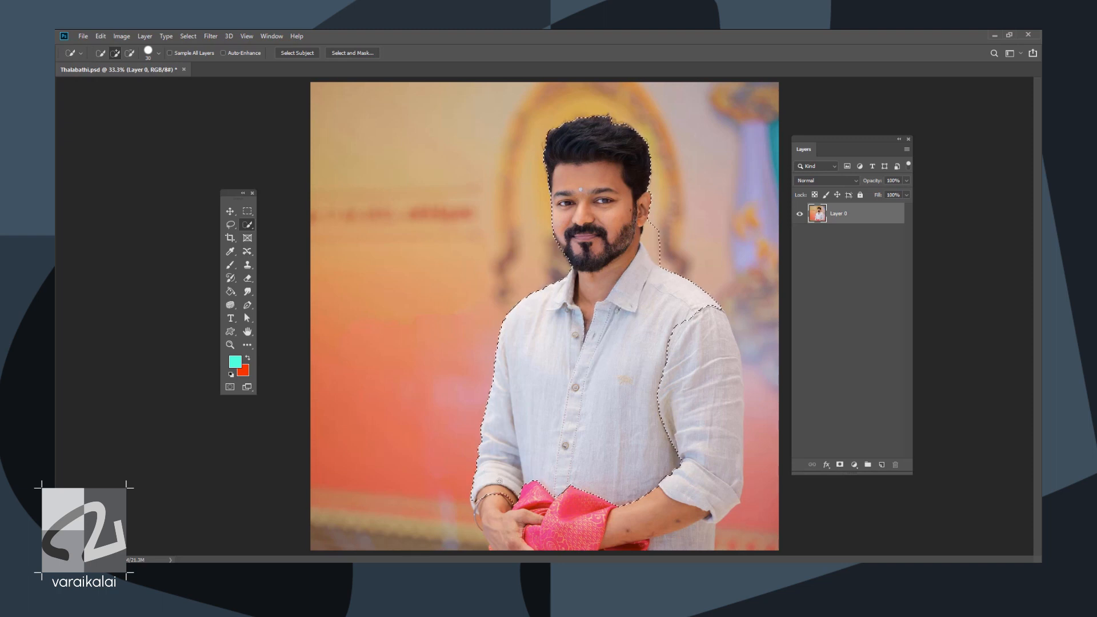
mouse_move(505, 562)
left_mouse_down()
mouse_move(499, 509)
mouse_move(511, 543)
mouse_move(546, 492)
mouse_move(577, 521)
mouse_move(585, 555)
mouse_move(617, 562)
mouse_move(667, 477)
mouse_move(679, 503)
mouse_move(668, 550)
mouse_move(652, 528)
mouse_move(703, 366)
mouse_move(714, 431)
left_mouse_up()
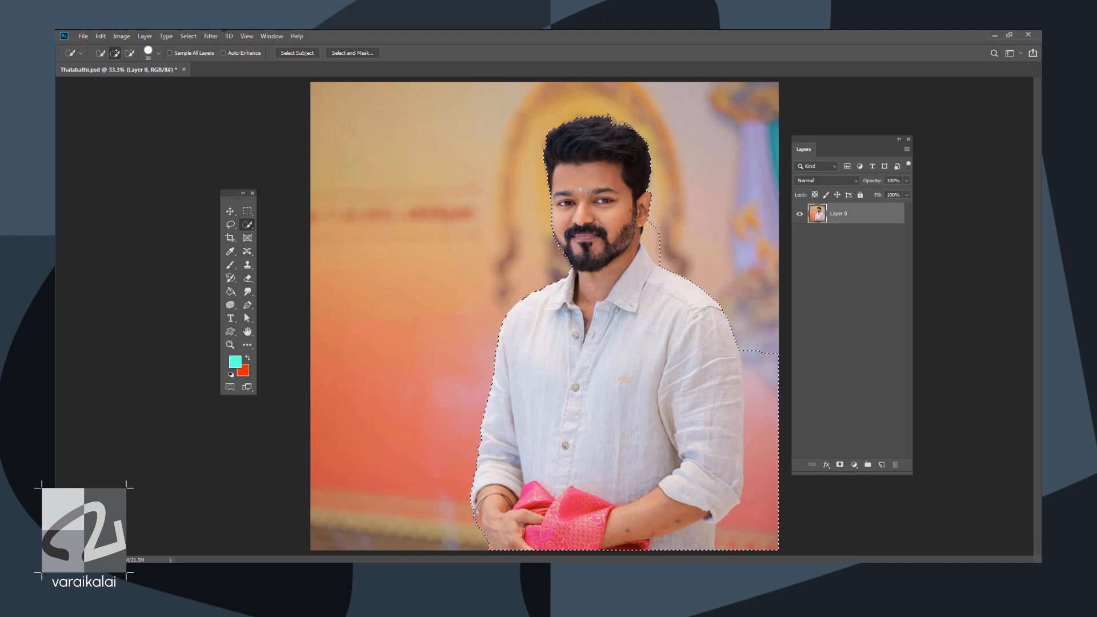
- Subtract the background between the man's arm and the image's right edge from the selection
left_click(130, 54)
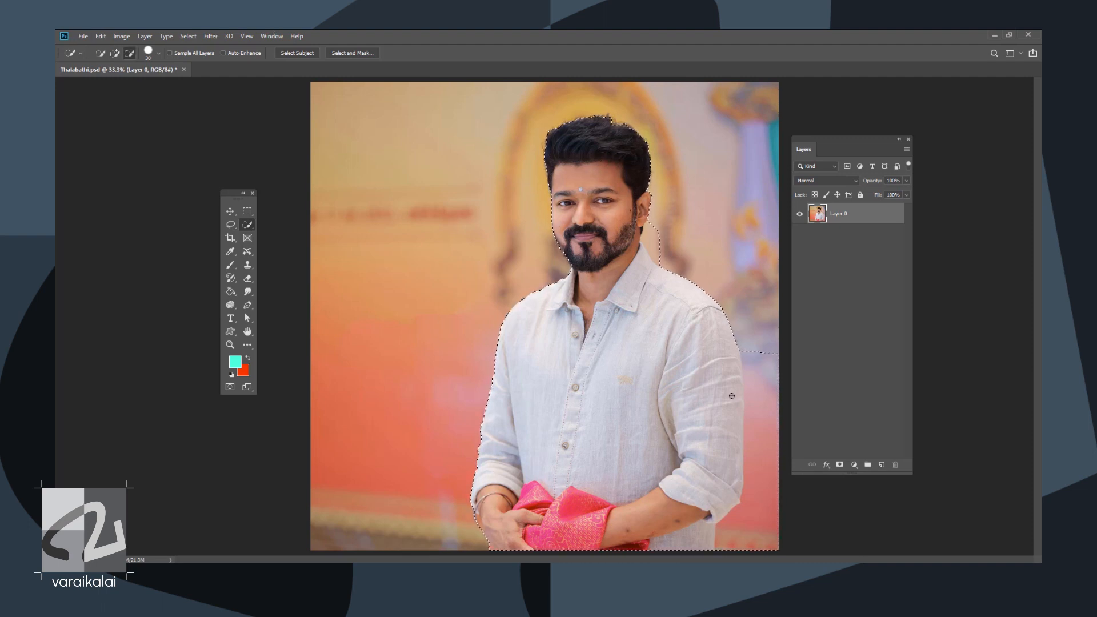
left_click_drag(756, 441, 759, 493)
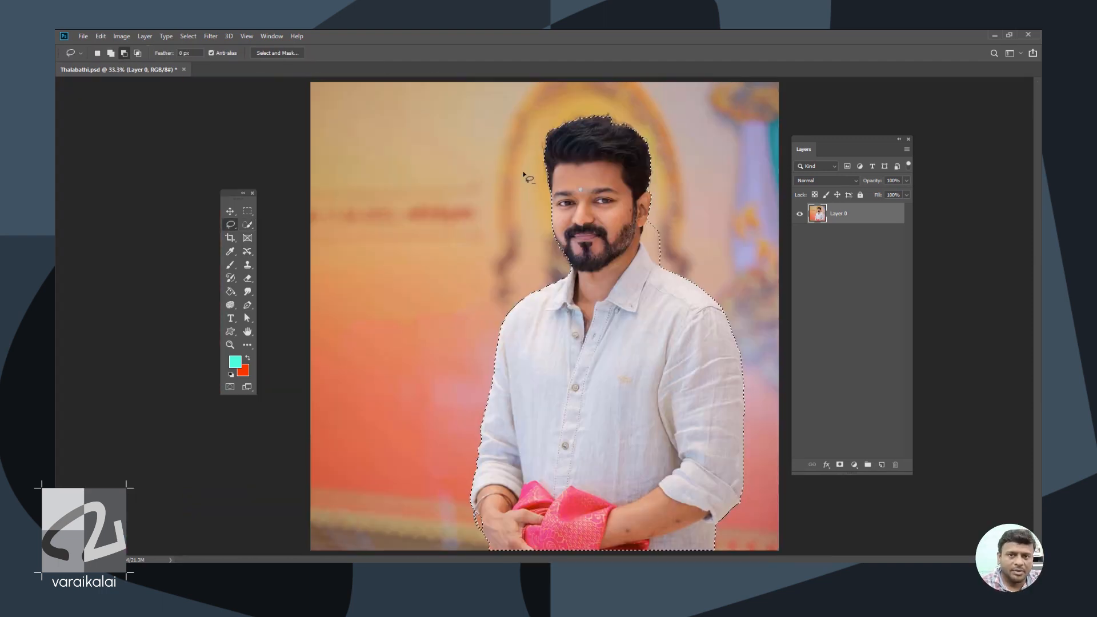
mouse_move(526, 176)
left_mouse_down()
mouse_move(612, 118)
mouse_move(662, 229)
left_mouse_up()
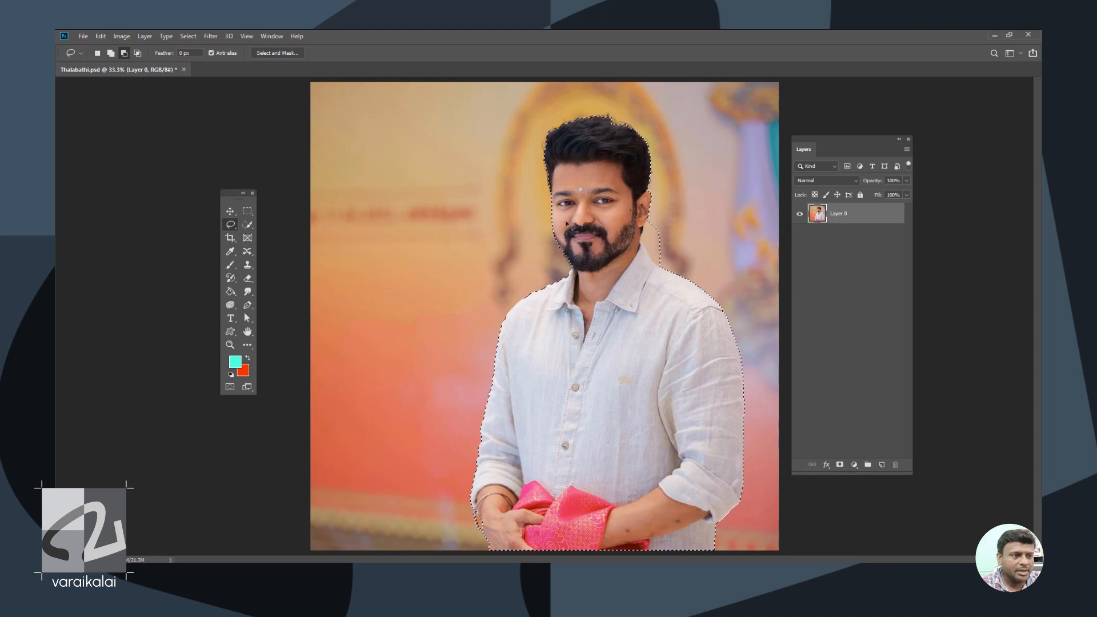
- Subtract the background patch beside the man's ear, neck and collar from the selection with the Quick Selection tool
left_click(247, 224)
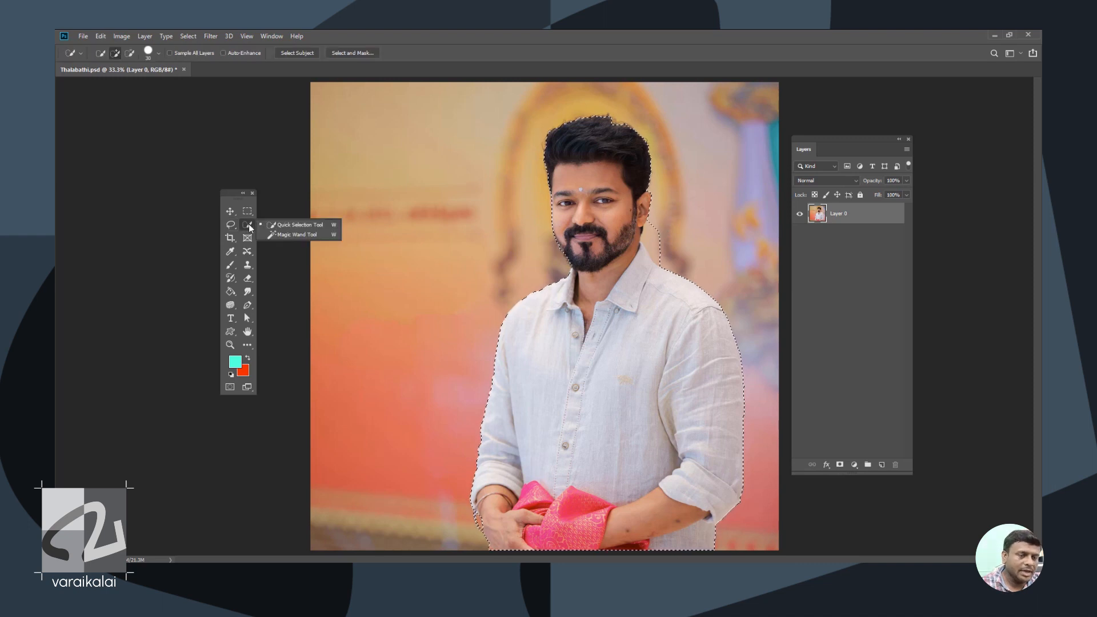
left_click(130, 53)
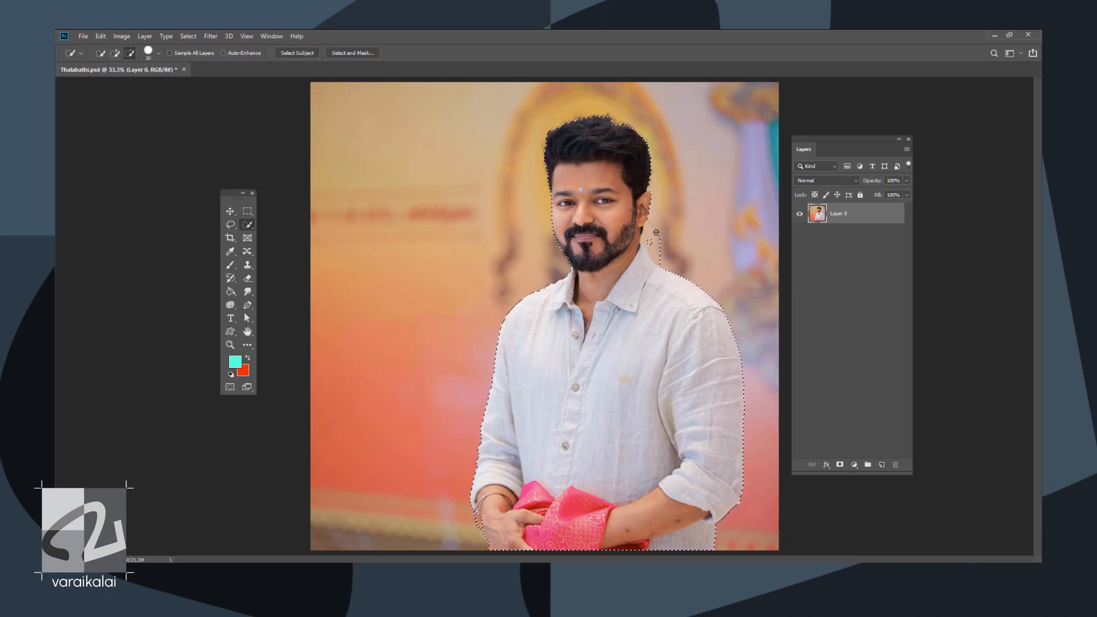
mouse_move(651, 242)
left_mouse_down()
mouse_move(662, 250)
mouse_move(651, 232)
left_mouse_up()
key("ctrl+plus")
left_click_drag(707, 228, 588, 311)
key("ctrl+plus")
left_click(610, 326)
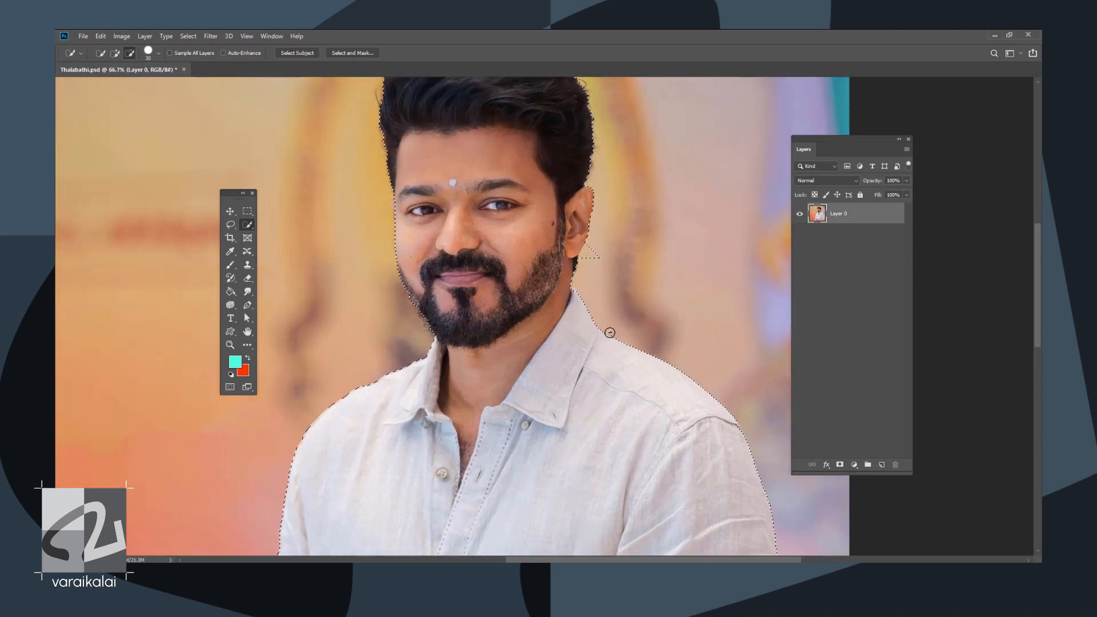
left_click(589, 258)
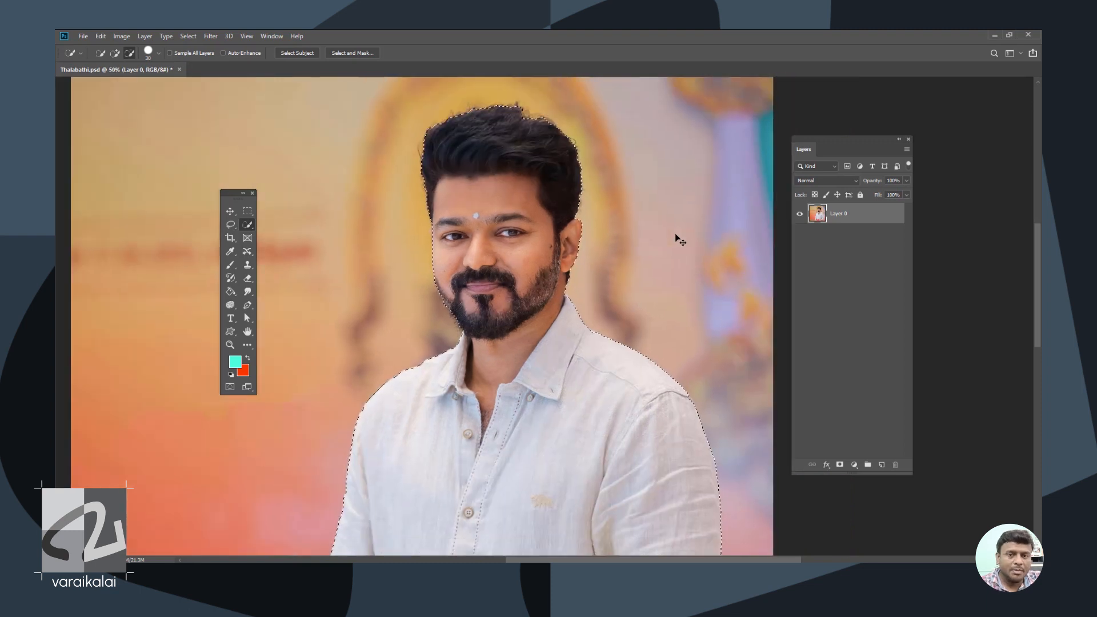
- Refine the selection's edge around the man's hair with the Refine Edge Brush in Select and Mask and apply it
key("ctrl+minus")
key("ctrl+d")
key("ctrl+plus")
left_click_drag(649, 196, 631, 361)
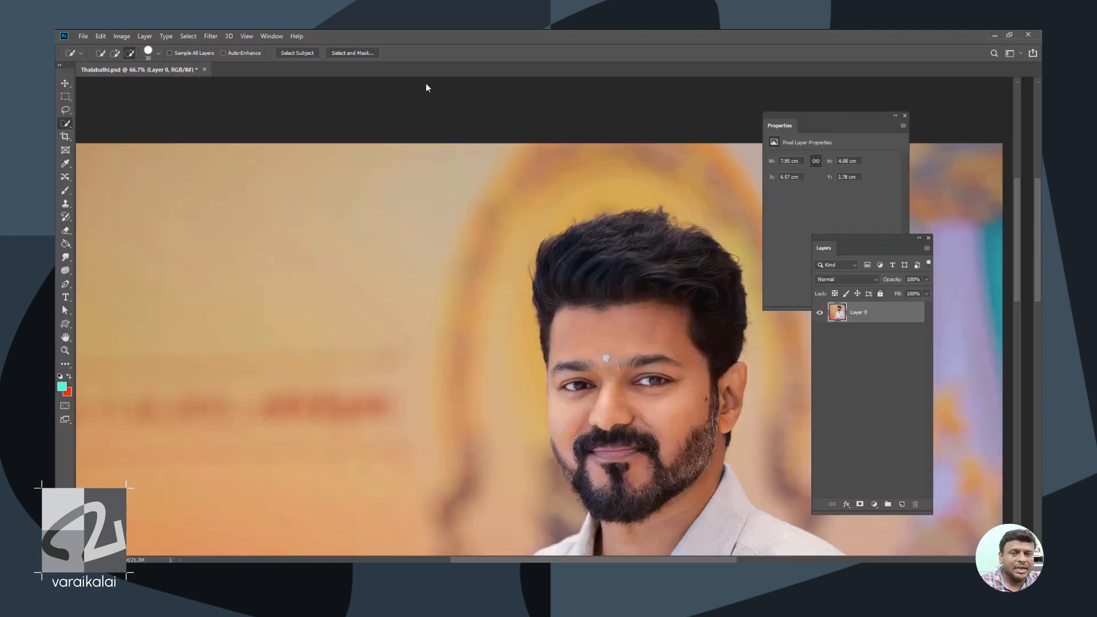
key("ctrl+alt+r")
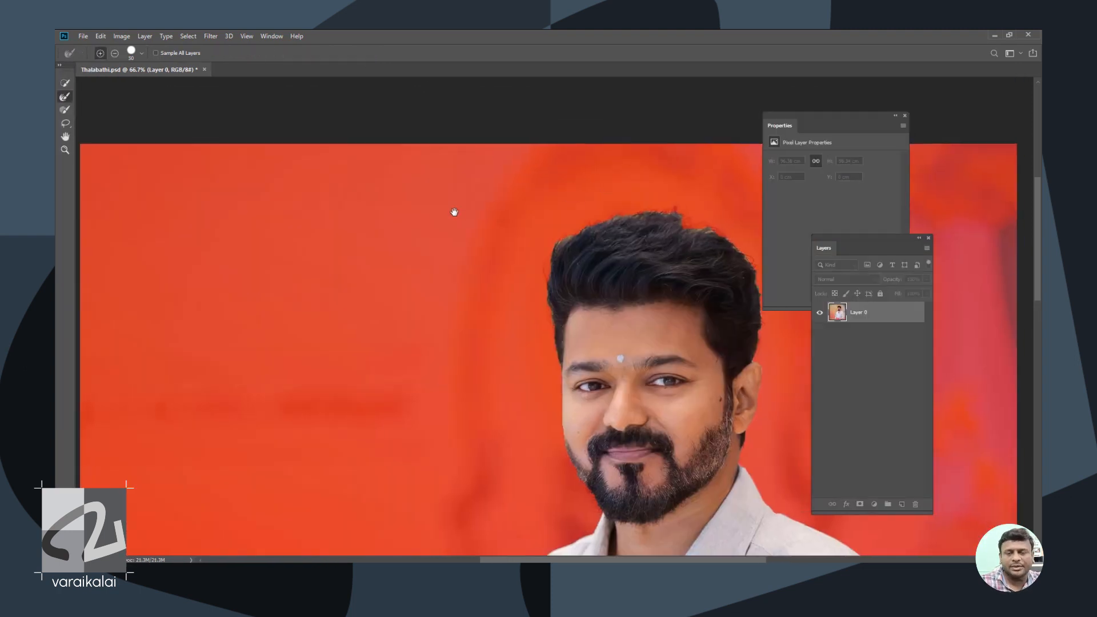
left_click_drag(454, 213, 396, 216)
key("ctrl+plus")
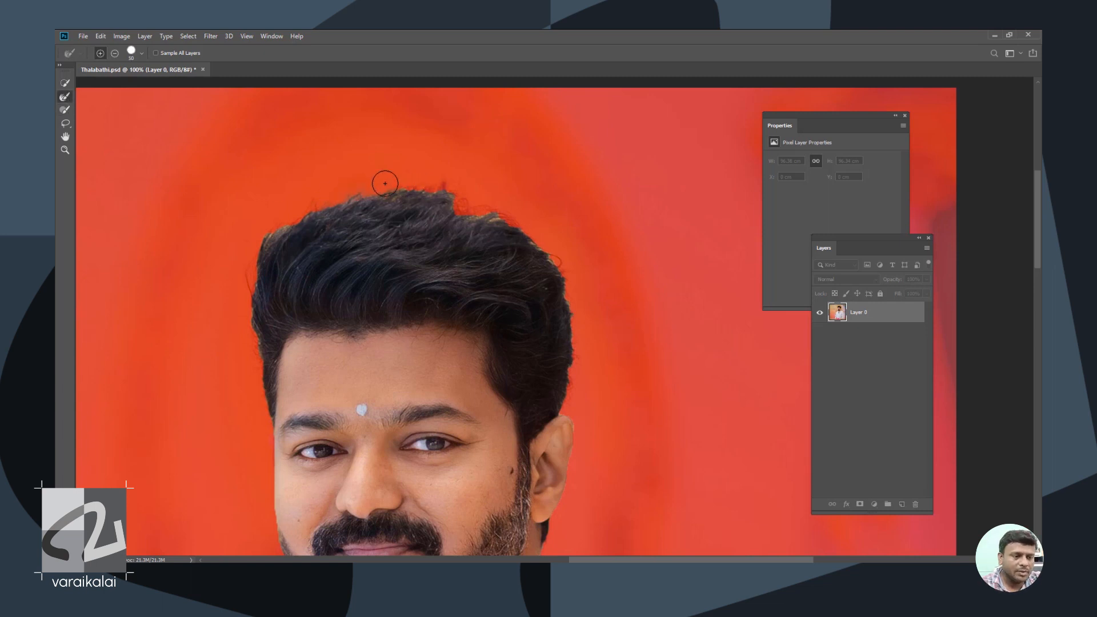
mouse_move(445, 194)
left_mouse_down()
mouse_move(444, 184)
mouse_move(463, 206)
mouse_move(533, 233)
mouse_move(567, 269)
mouse_move(583, 320)
mouse_move(569, 286)
mouse_move(581, 328)
mouse_move(574, 401)
left_mouse_up()
mouse_move(570, 267)
left_mouse_down()
mouse_move(397, 187)
mouse_move(275, 227)
mouse_move(245, 262)
mouse_move(242, 293)
mouse_move(242, 250)
mouse_move(257, 387)
mouse_move(248, 404)
mouse_move(255, 395)
mouse_move(258, 409)
left_mouse_up()
key("Return")
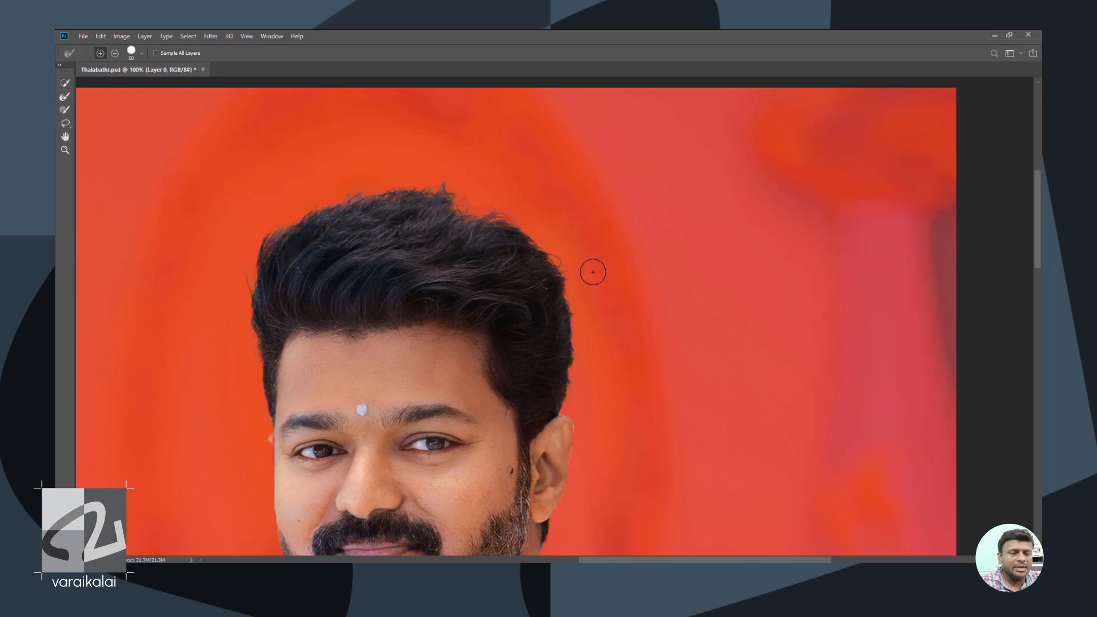
key("ctrl+minus")
key("ctrl+minus")
key("ctrl+minus")
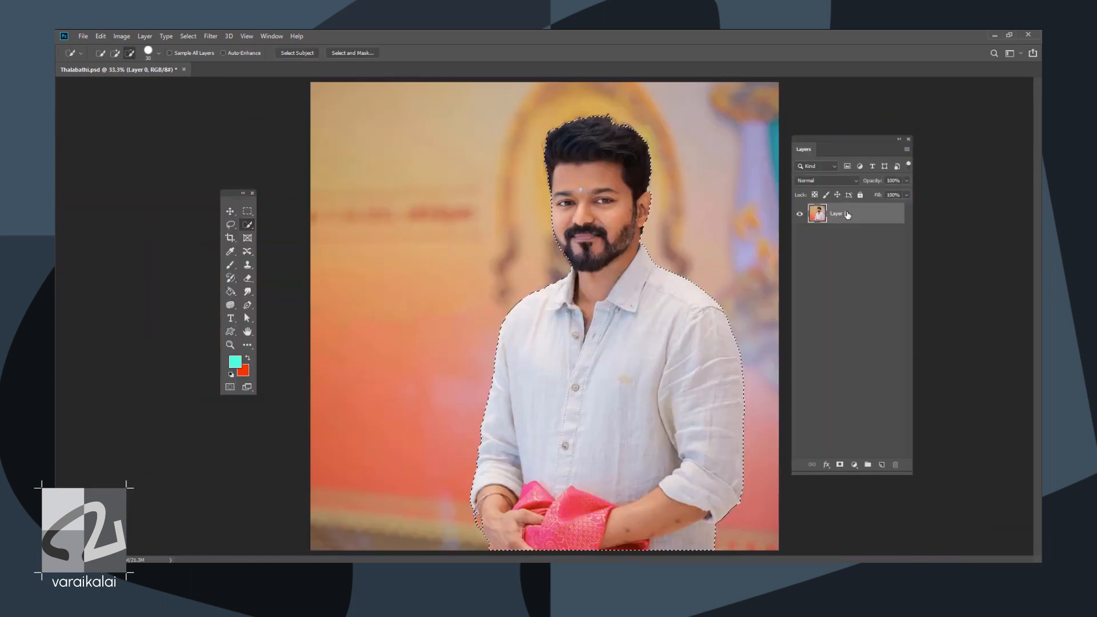
- Copy the selected man and paste him onto a new layer
left_click(100, 36)
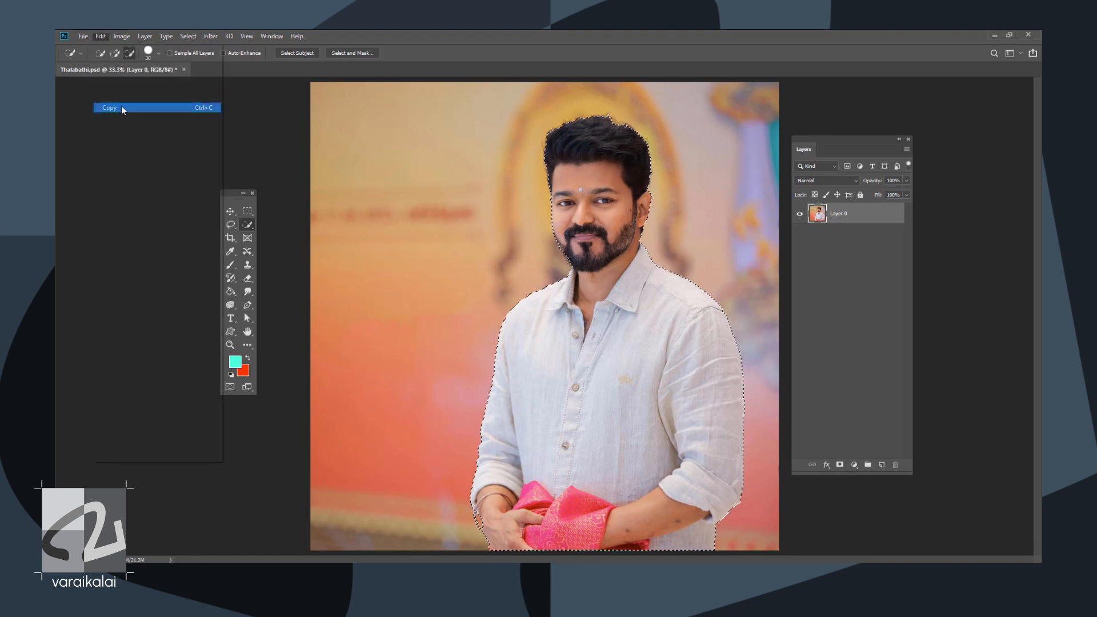
left_click(123, 107)
left_click(101, 36)
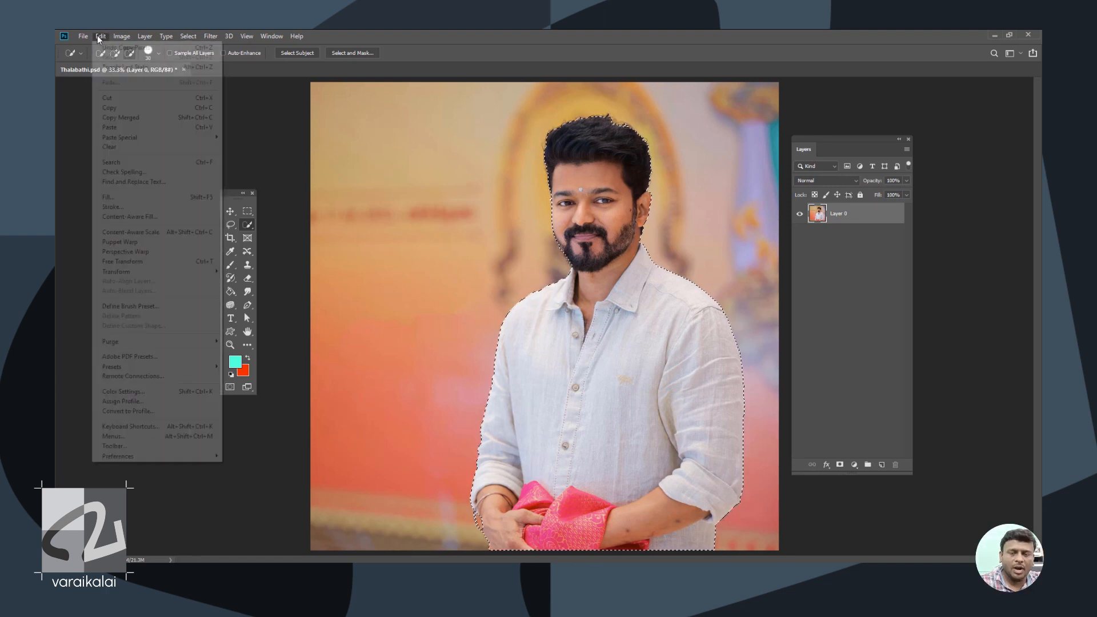
left_click(143, 127)
- Hide Layer 0 and move the cut-out man slightly left toward the middle of the canvas
left_click(800, 235)
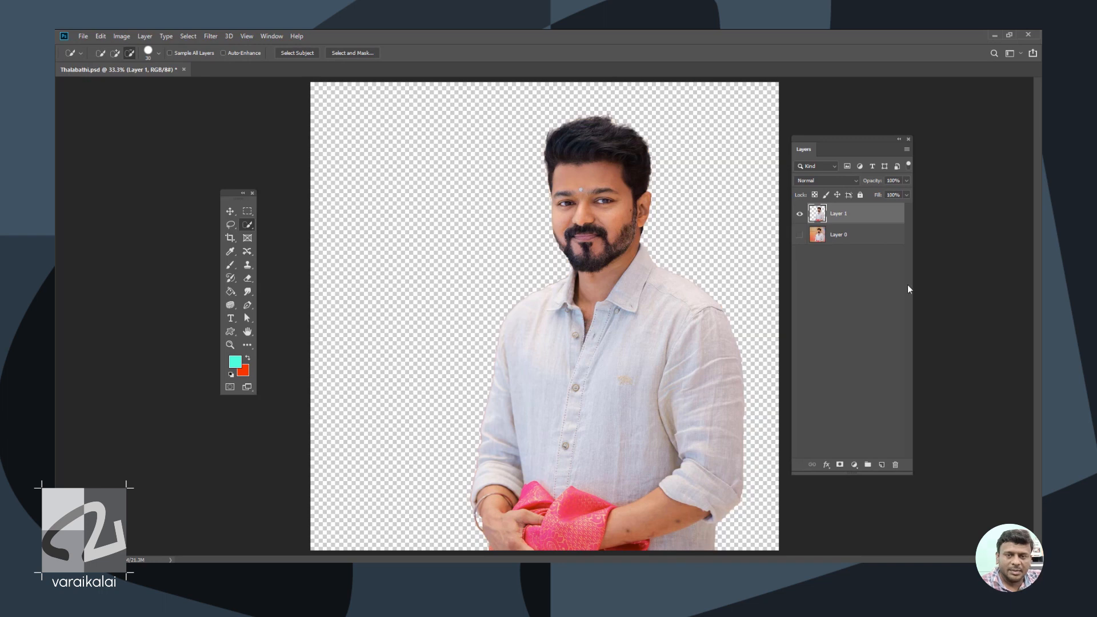
left_click(800, 235)
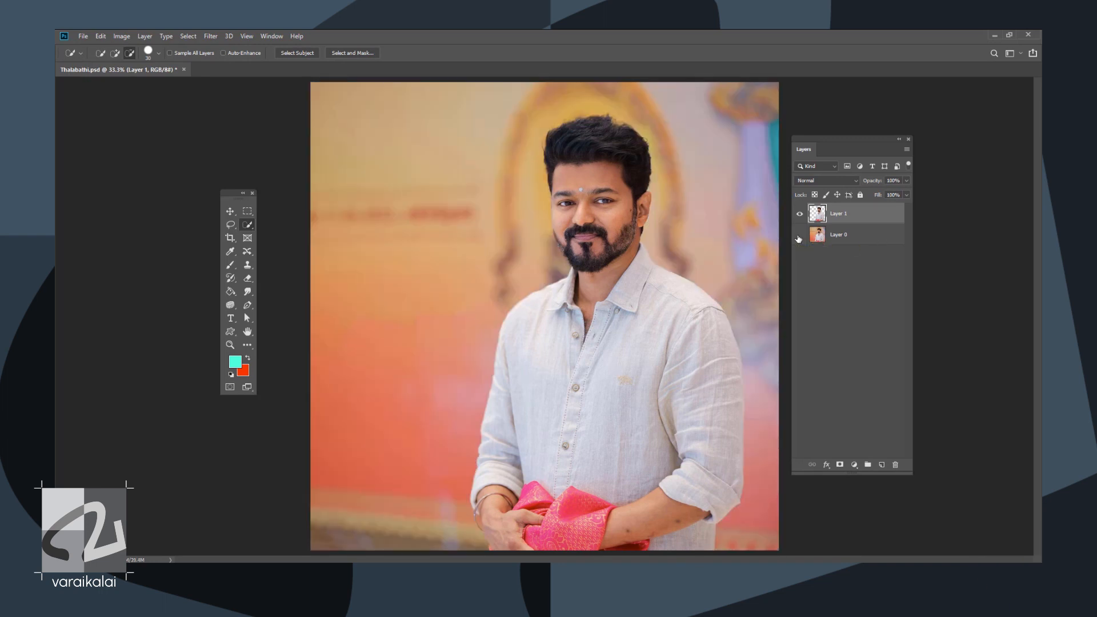
left_click(800, 235)
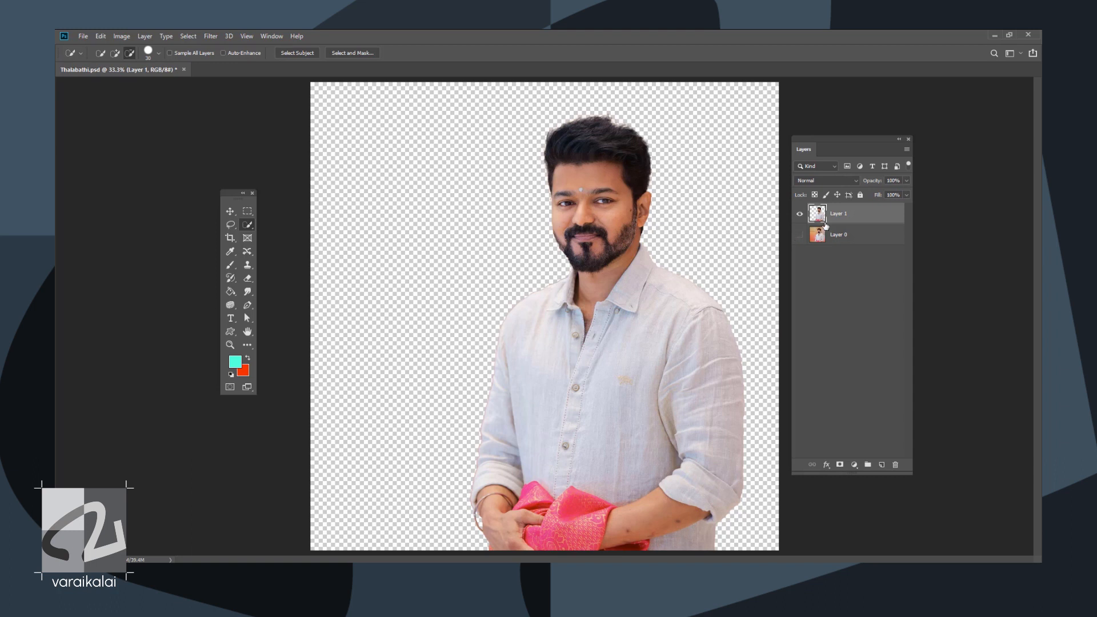
key("v")
left_click_drag(628, 309, 589, 308)
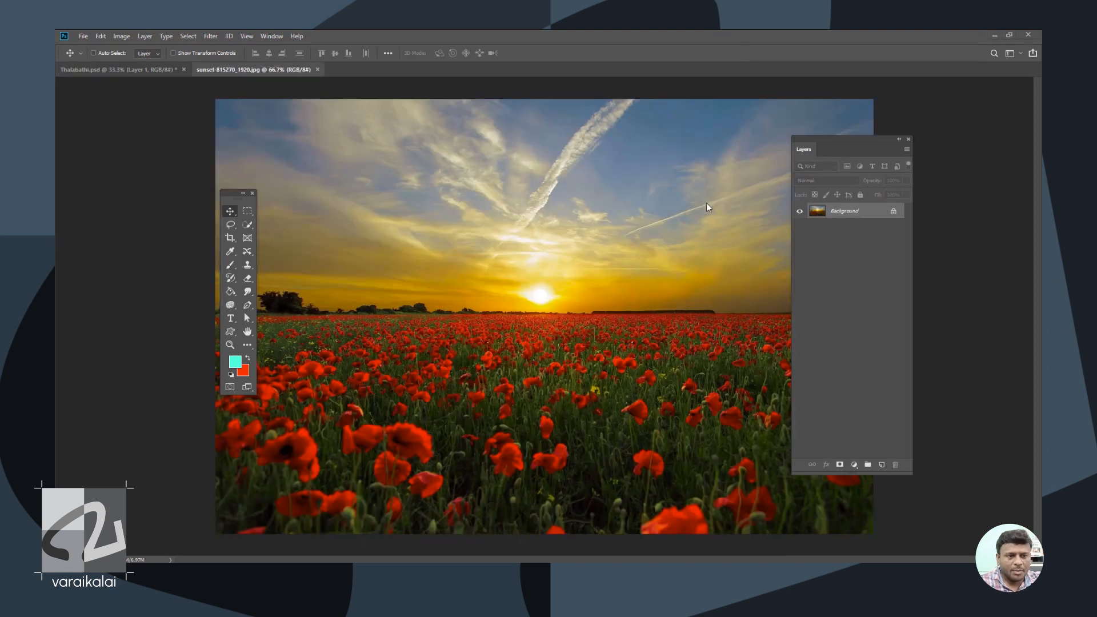
- Copy the whole sunset-815270_1920.jpg image and paste it directly above Layer 0 in Thalabathi.psd
key("ctrl+a")
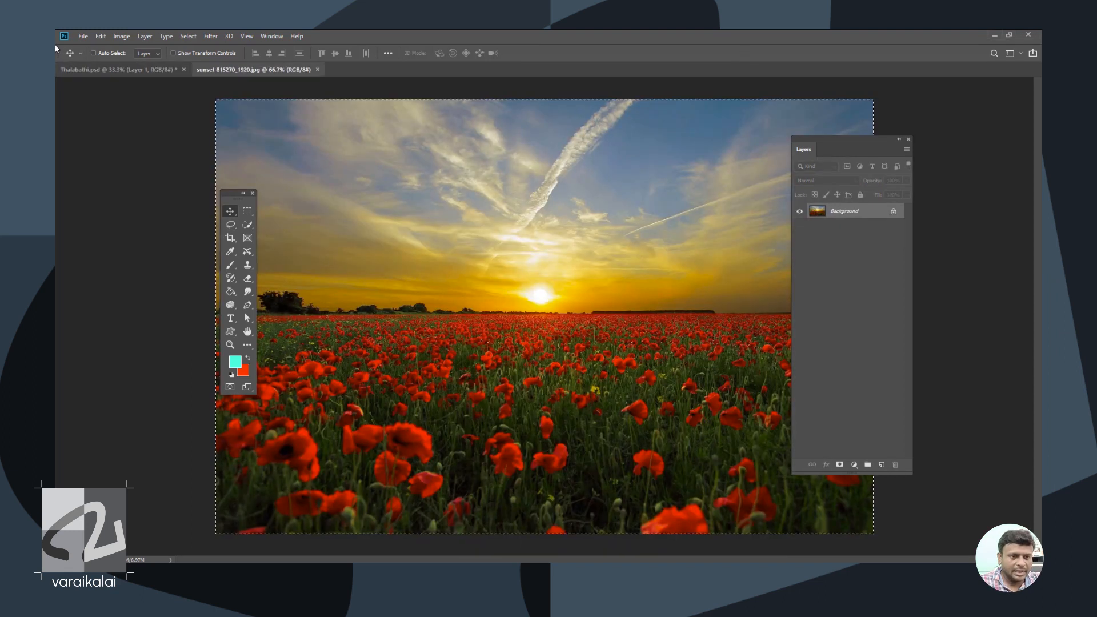
key("ctrl+Tab")
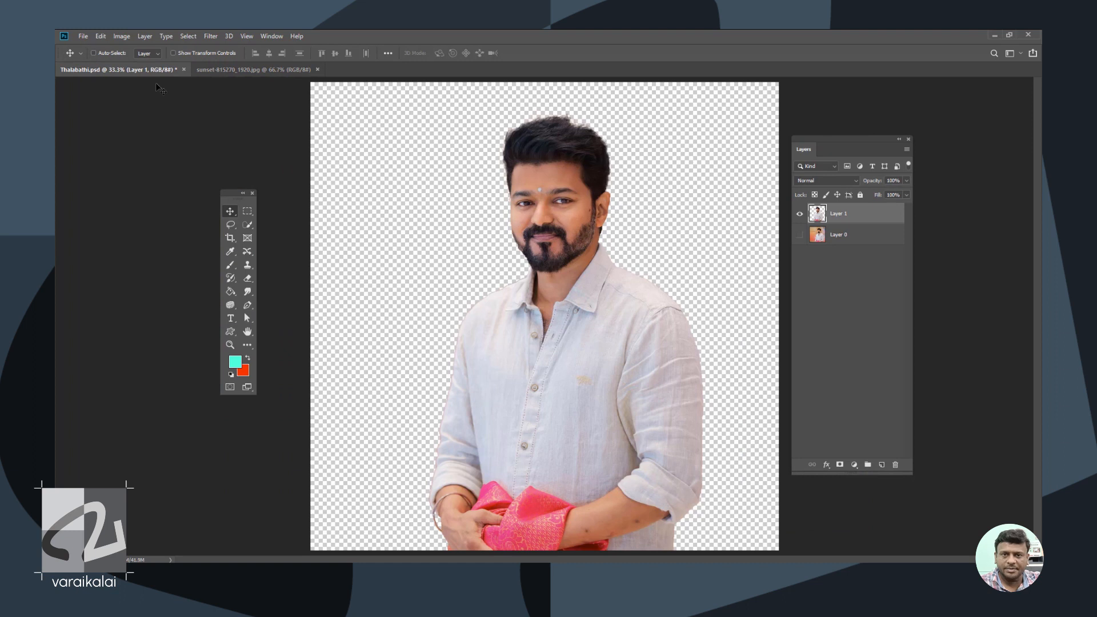
left_click(836, 239)
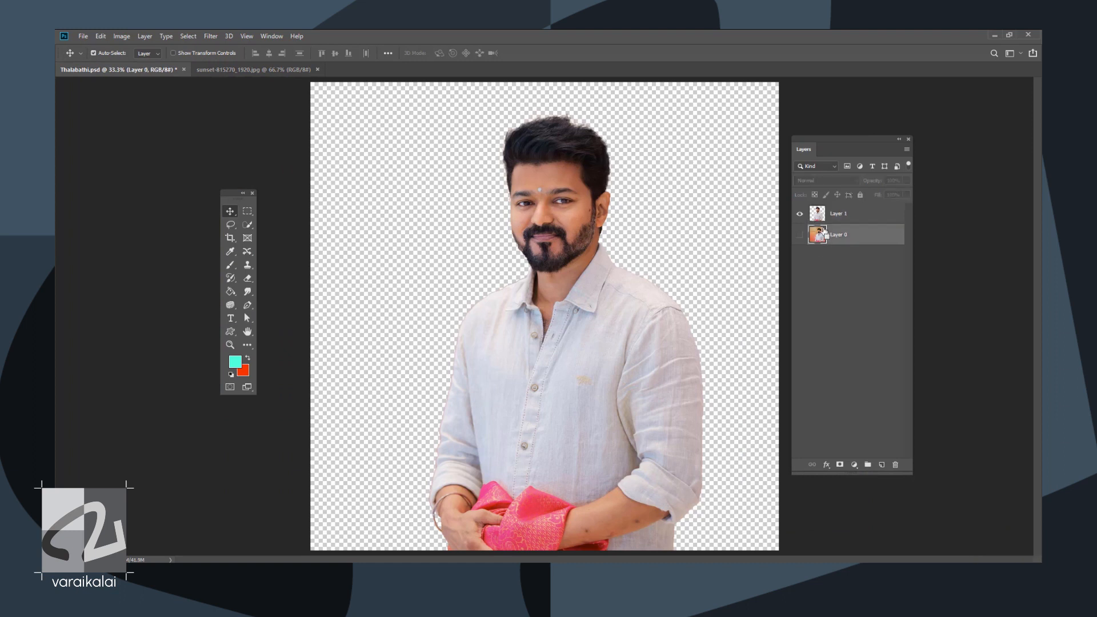
key("ctrl+v")
- Enlarge the sunset poppy field image proportionally until it covers the whole canvas and shift it slightly right behind the man
key("ctrl+t")
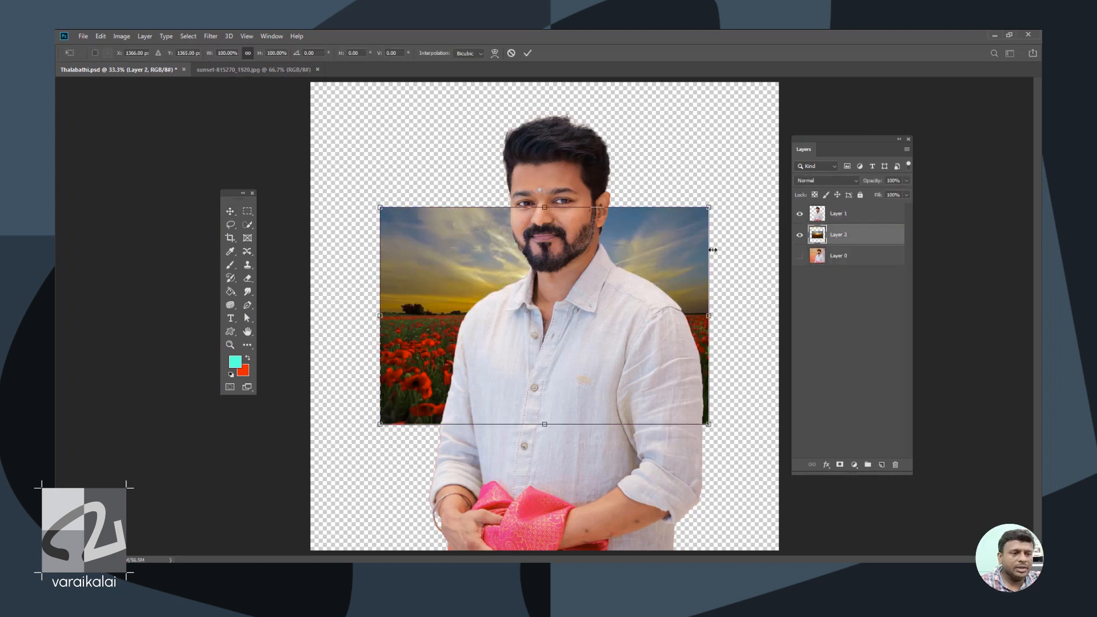
key("ctrl+minus")
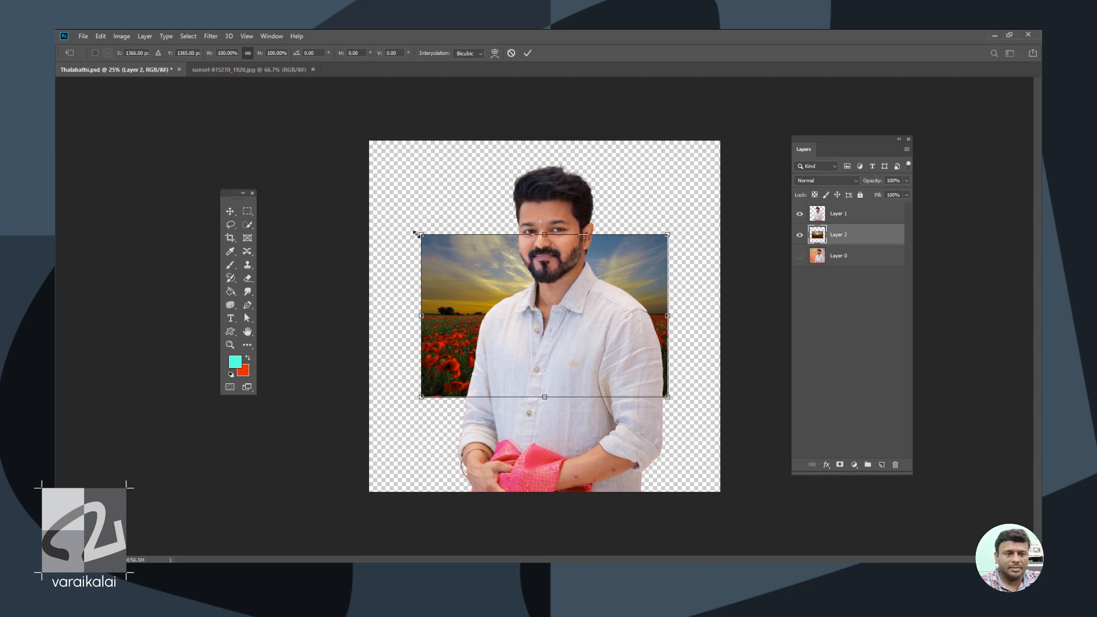
left_click_drag(415, 233, 290, 147)
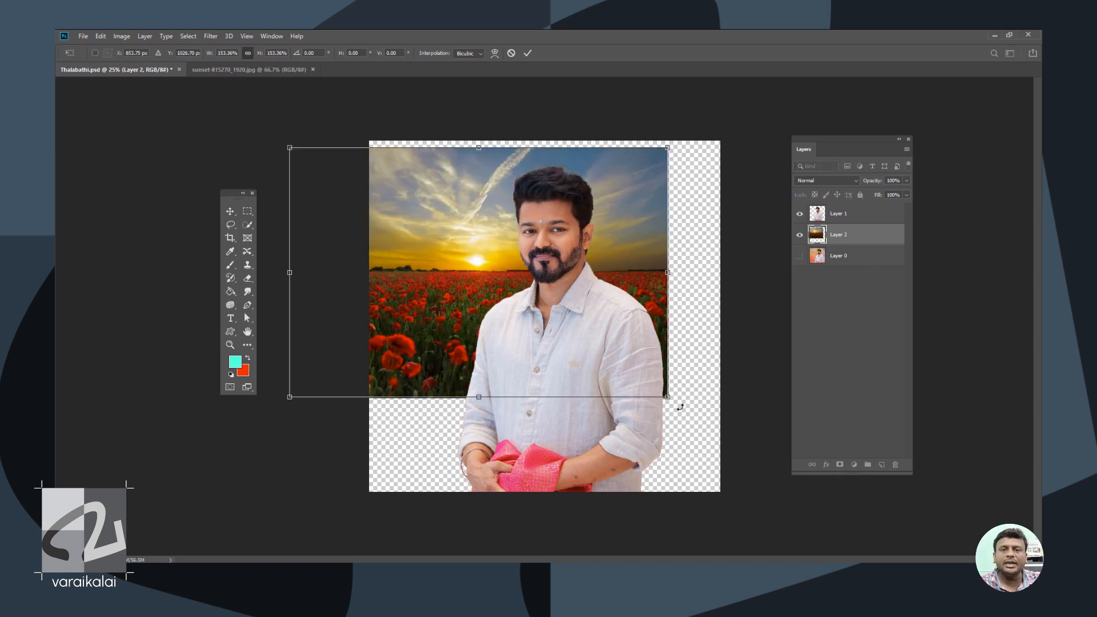
left_click_drag(681, 416, 872, 542)
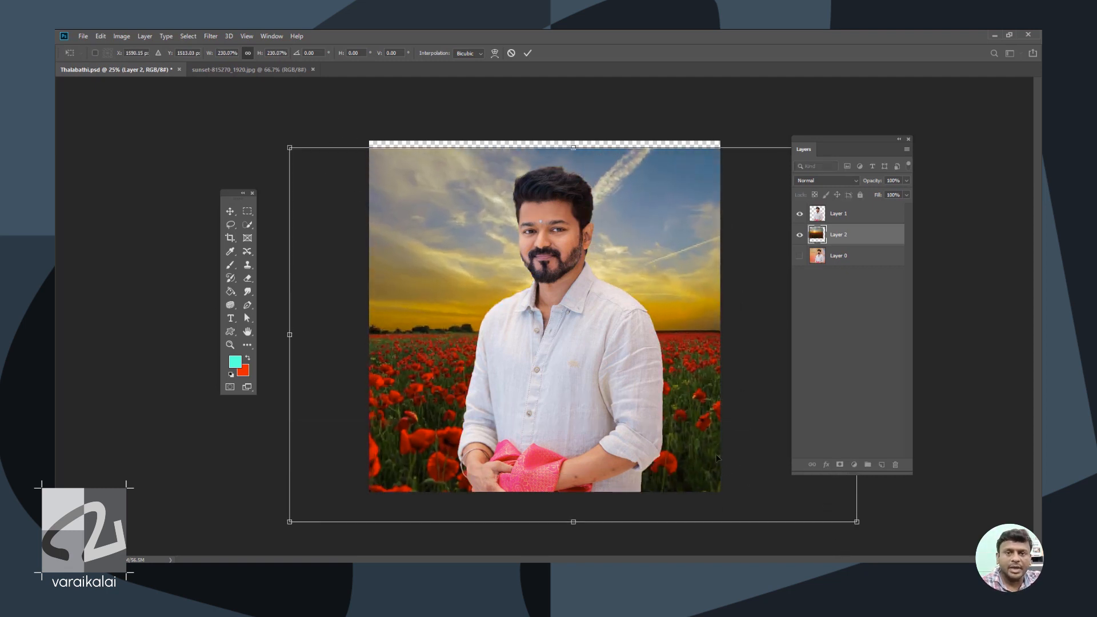
left_click_drag(297, 146, 246, 119)
left_click_drag(495, 174, 515, 172)
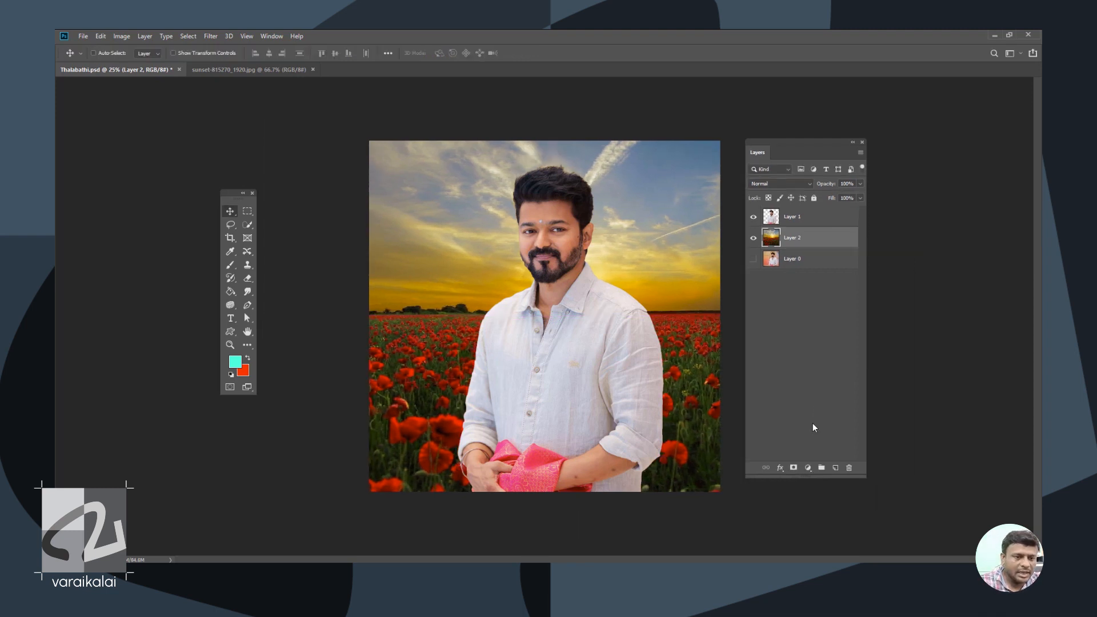
- Add a Color Lookup adjustment above the poppy field layer using the NightFromDay.CUBE 3DLUT file
left_click(807, 468)
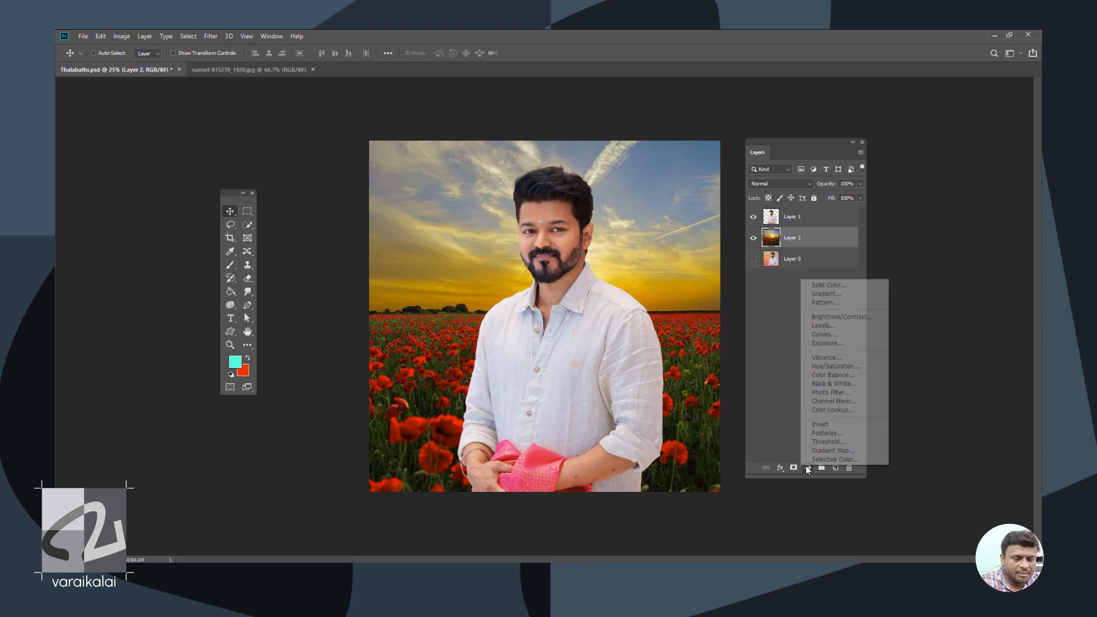
left_click(825, 410)
left_click(781, 308)
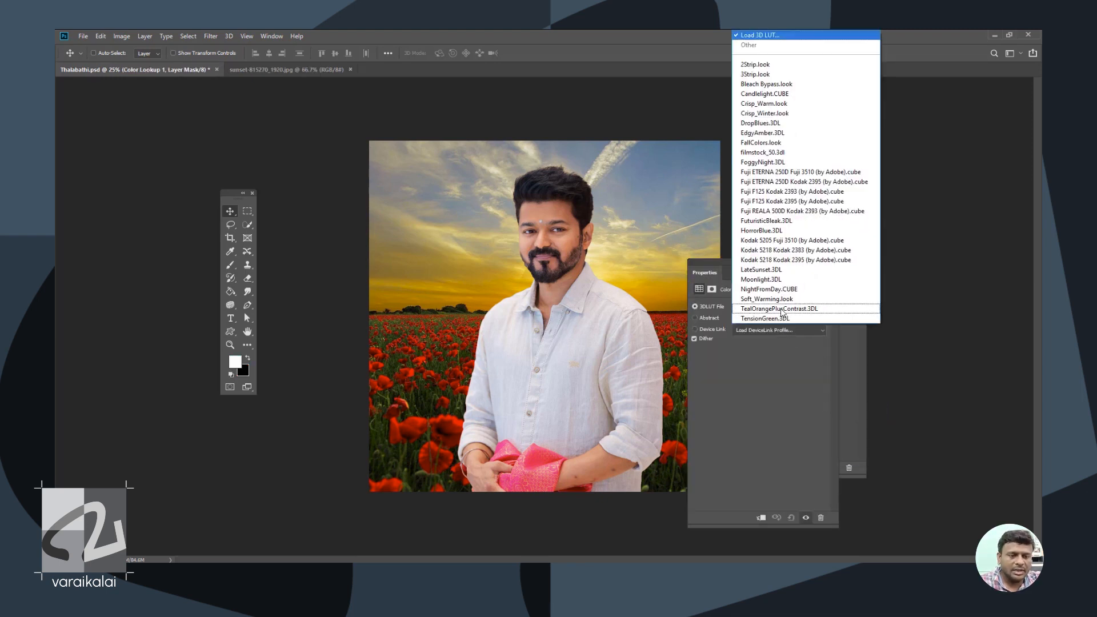
left_click(785, 289)
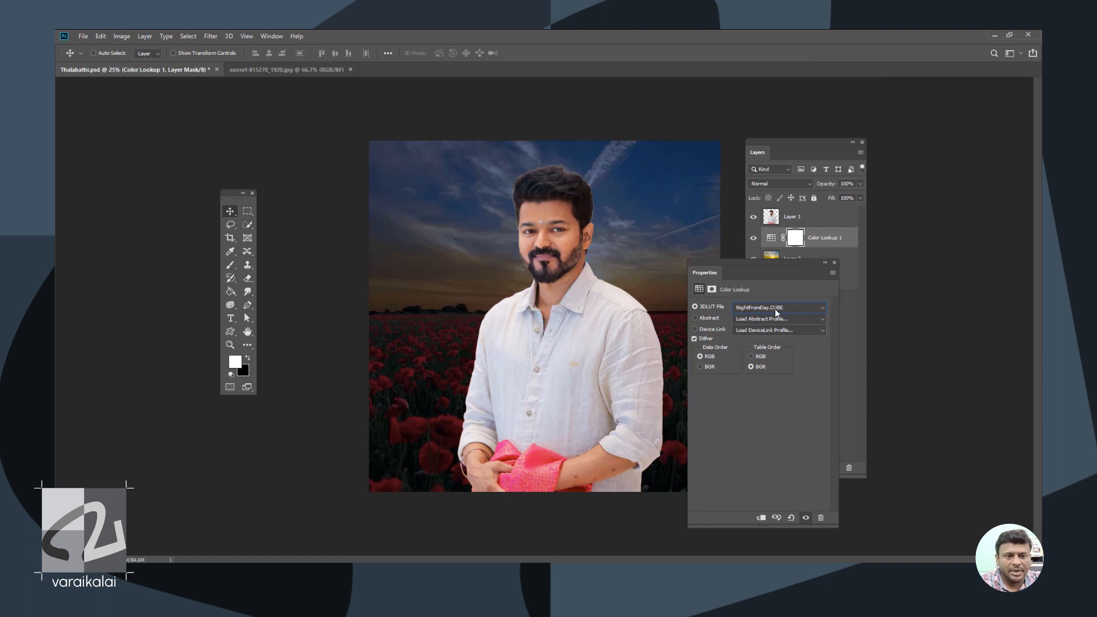
left_click_drag(775, 272, 943, 301)
- Add a Levels adjustment above Color Lookup 1 with RGB midtones at 0.78 and the white output level at 148
left_click(808, 470)
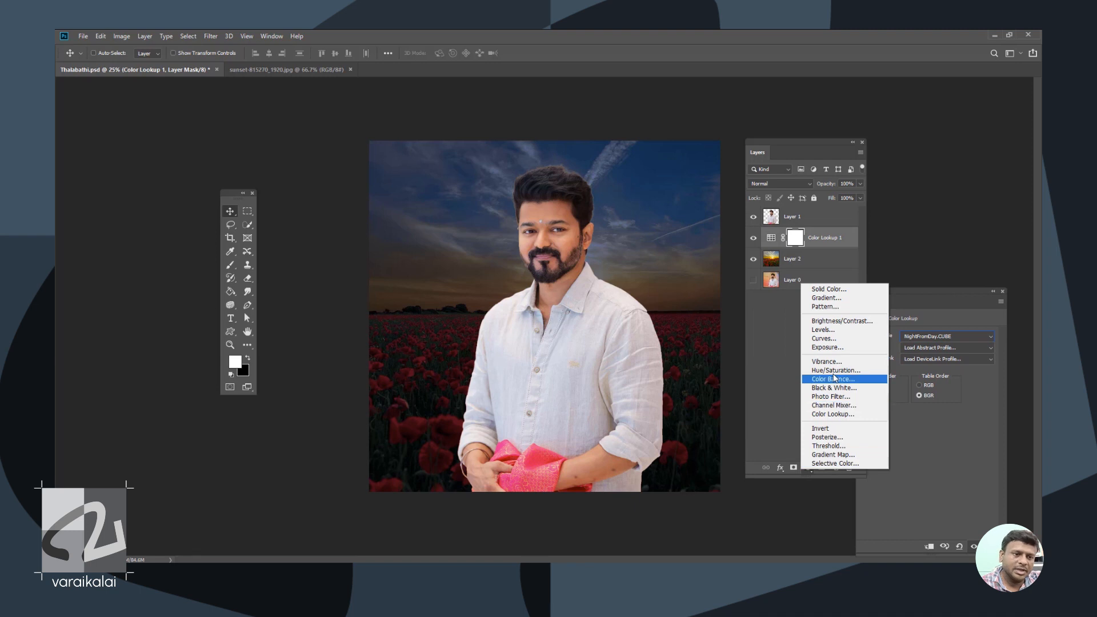
left_click(840, 331)
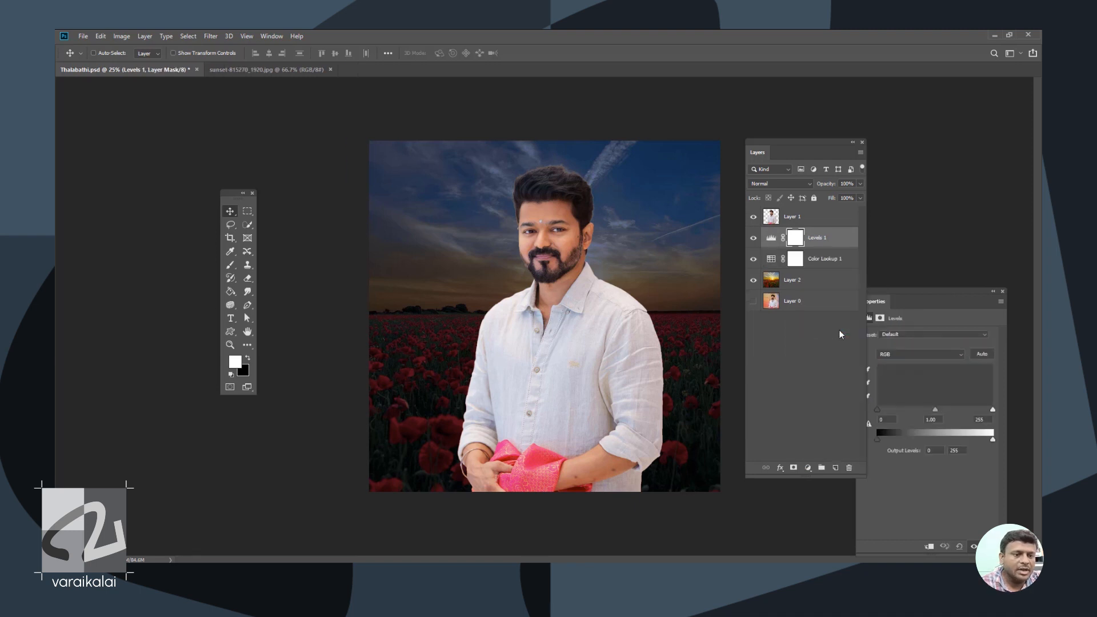
left_click_drag(918, 303, 838, 217)
left_click_drag(911, 358, 865, 352)
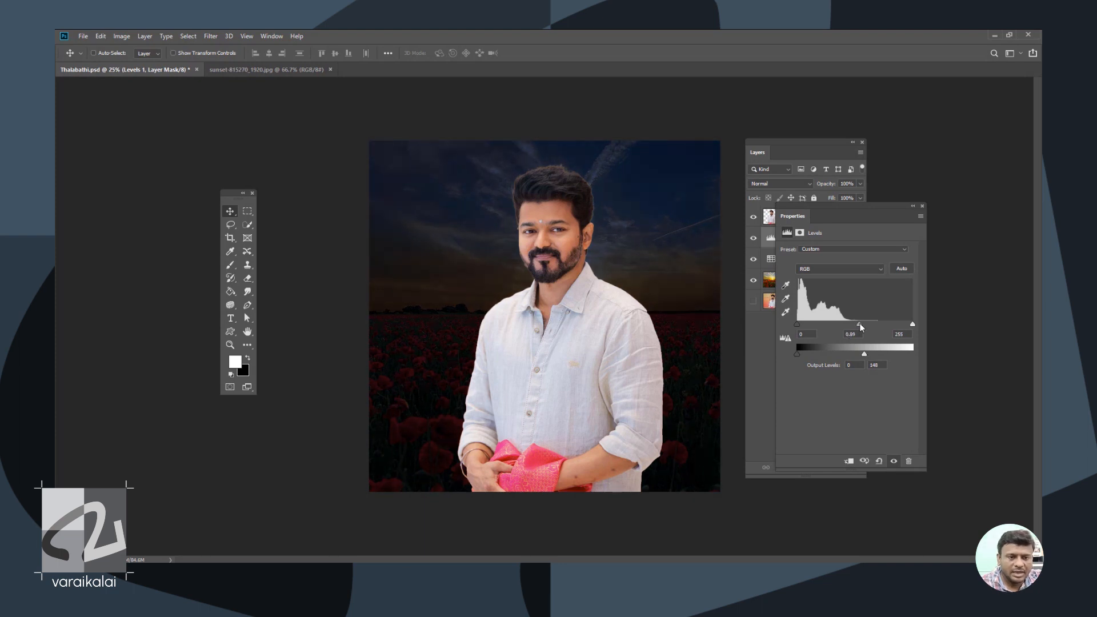
left_click_drag(865, 324, 868, 324)
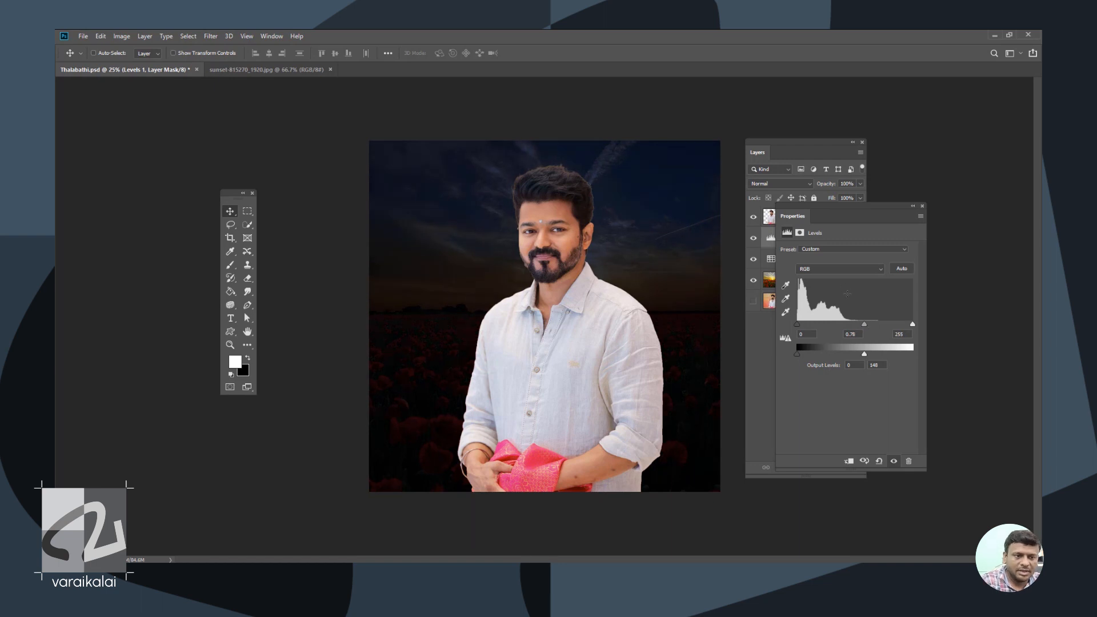
- Set the white input level of the Levels adjustment's Blue channel to 146 and close its properties
left_click(836, 270)
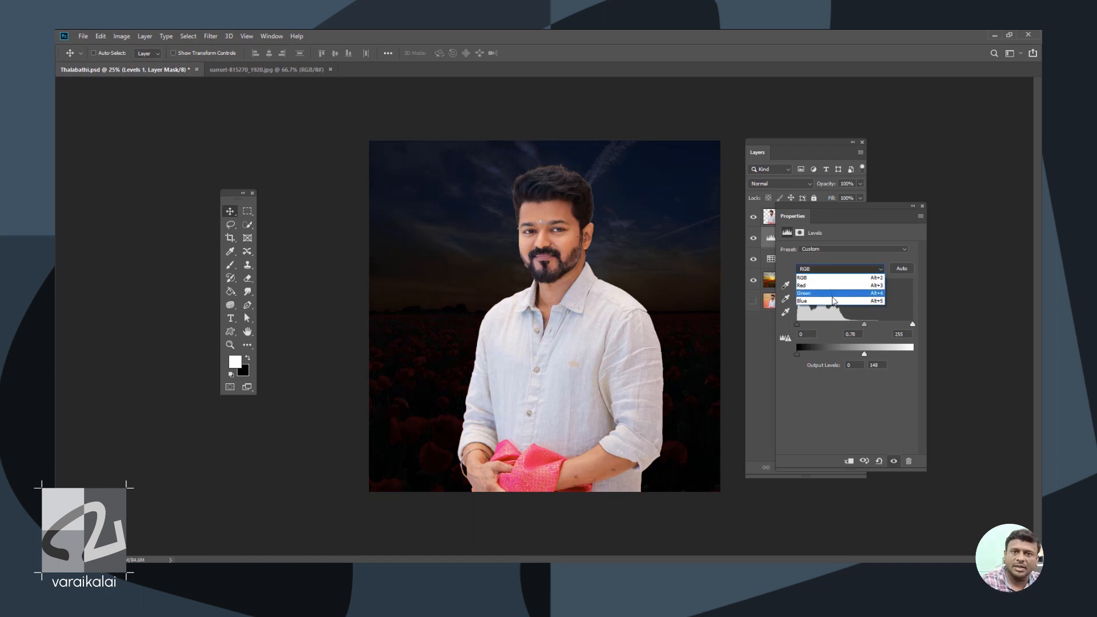
left_click(833, 300)
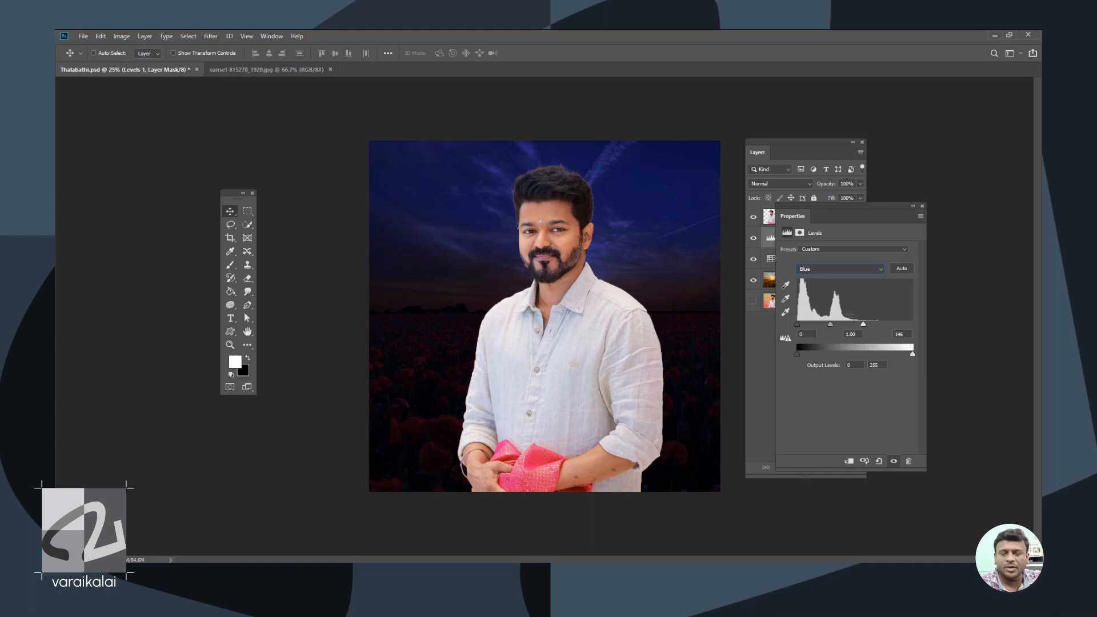
left_click(922, 206)
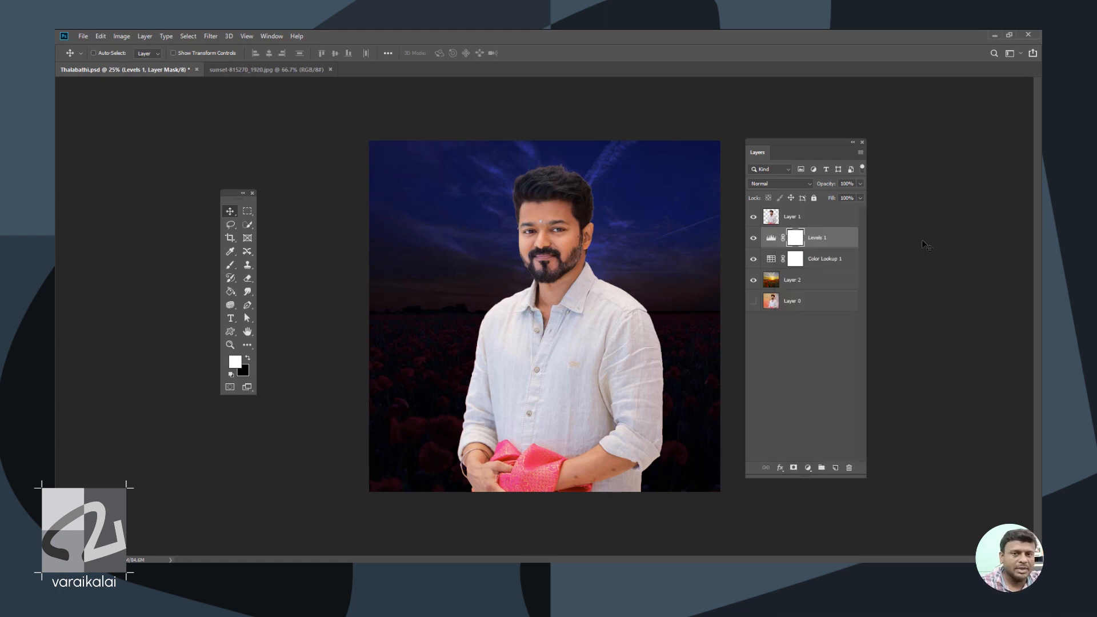
- On Layer 2, lasso the band of sky just above the horizon and feather the selection by 300 pixels
left_click(798, 281)
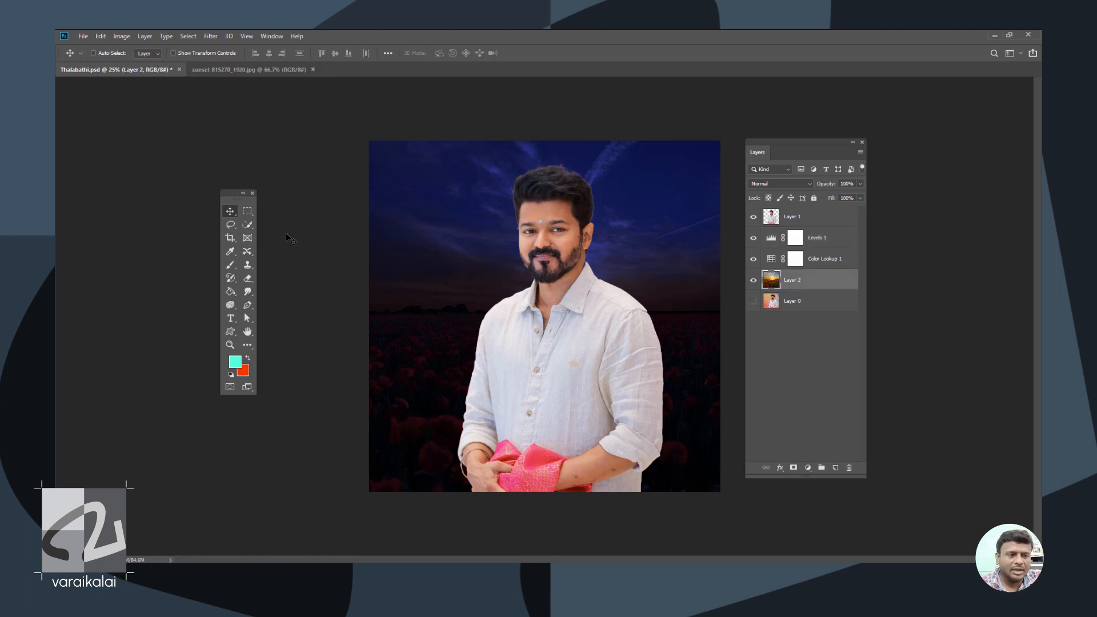
left_click_drag(238, 225, 267, 226)
mouse_move(369, 218)
left_mouse_down()
mouse_move(717, 264)
mouse_move(729, 278)
mouse_move(723, 314)
mouse_move(379, 315)
mouse_move(371, 220)
left_mouse_up()
right_click(439, 241)
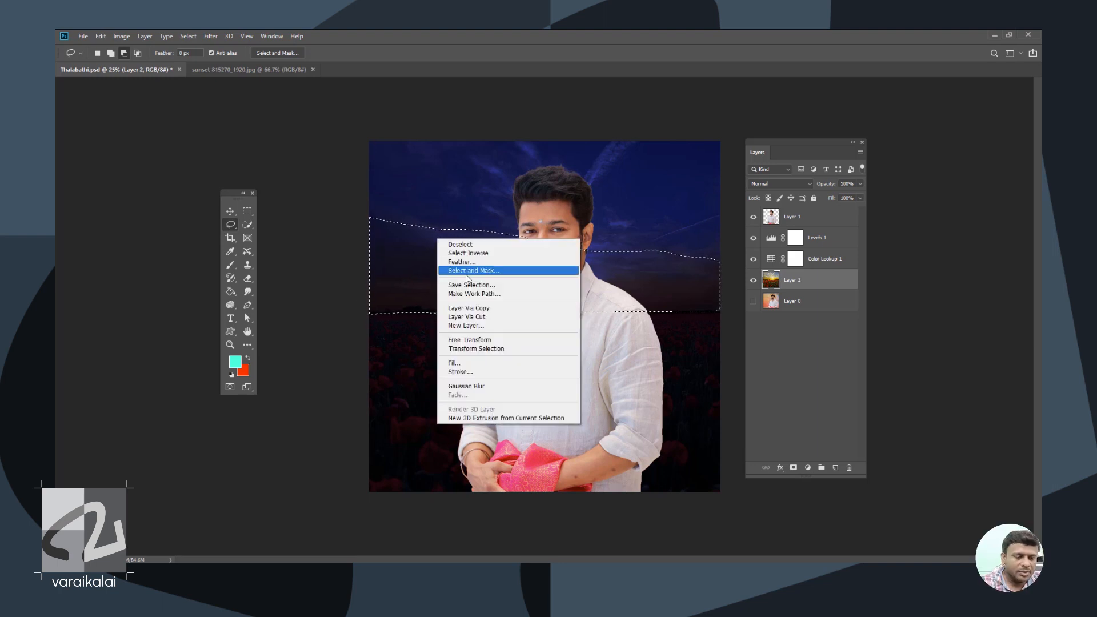
left_click(472, 262)
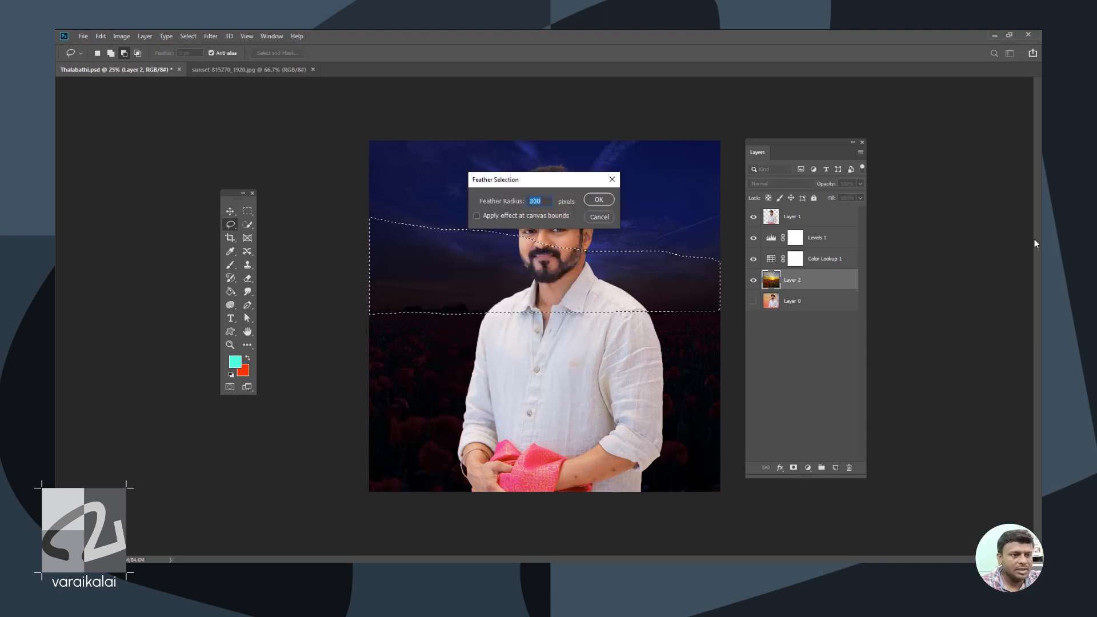
key("Return")
- Apply an image adjustment to recolour the feathered sky area on Layer 2, and clear the selection
left_click(122, 36)
left_click(250, 117)
left_click_drag(848, 212, 883, 202)
key("Return")
key("ctrl+d")
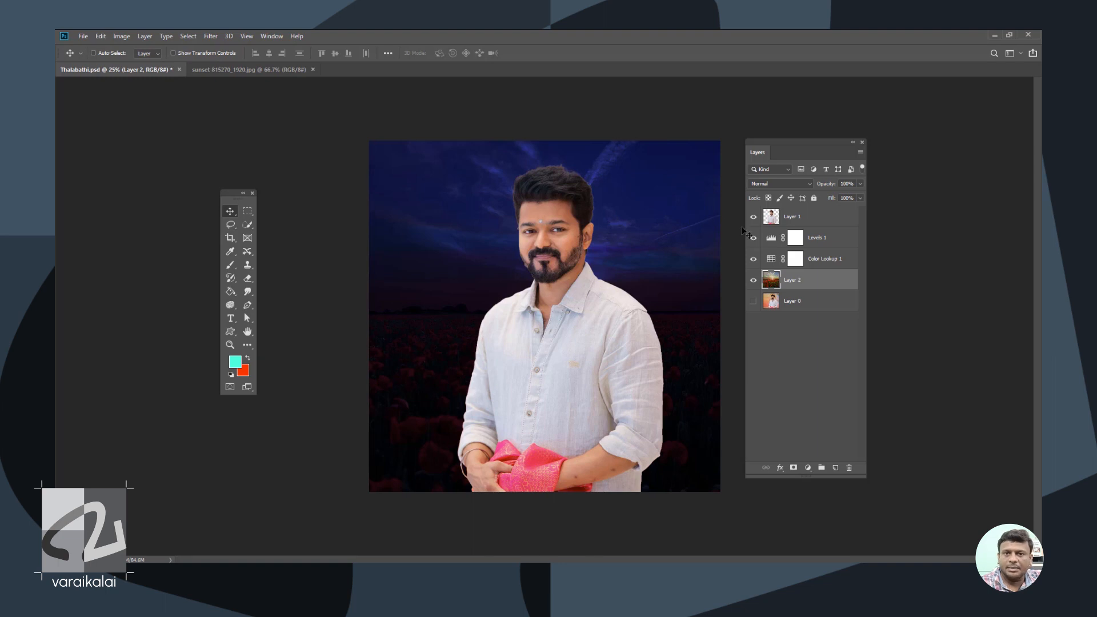
- Duplicate Levels 1 and Color Lookup 1 together and move both copies above the man's layer
left_click(833, 241)
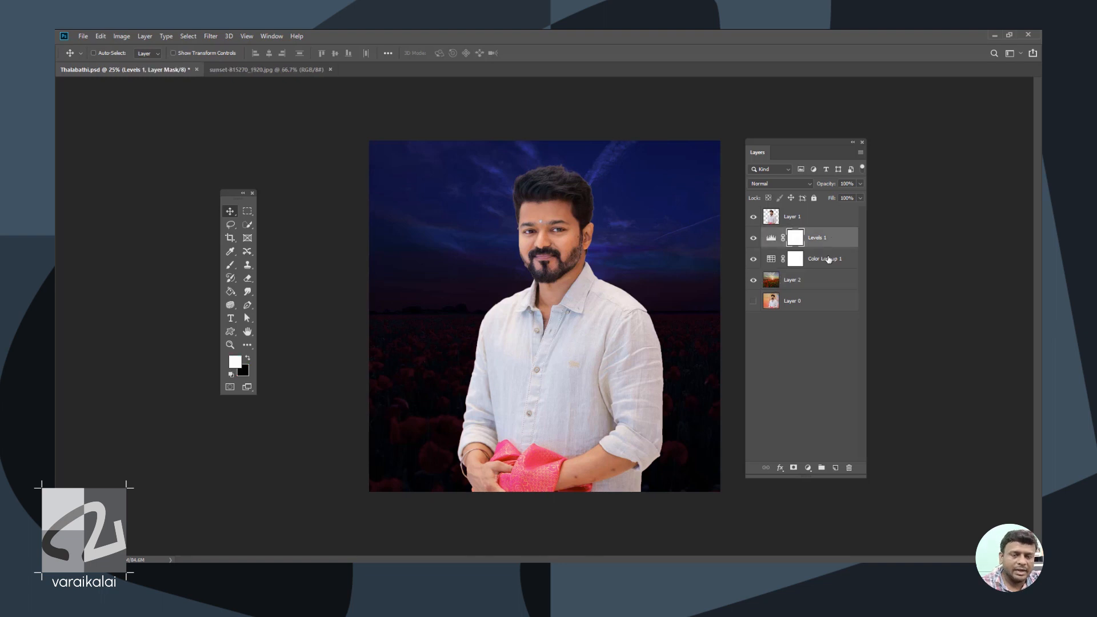
left_click(827, 260, "shift")
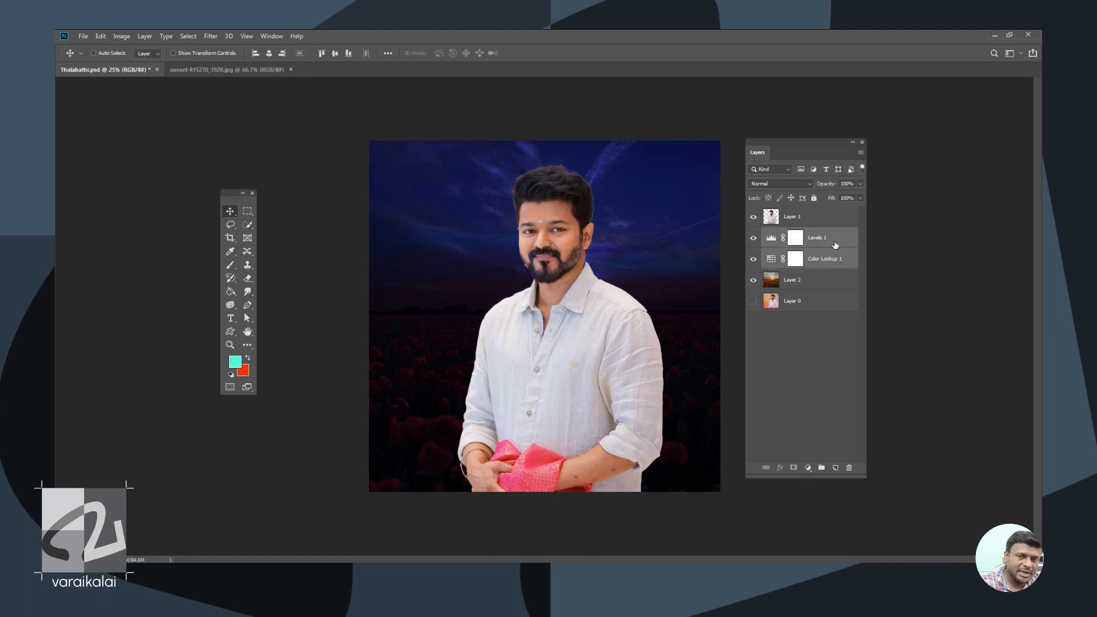
right_click(836, 242)
left_click(870, 187)
key("Return")
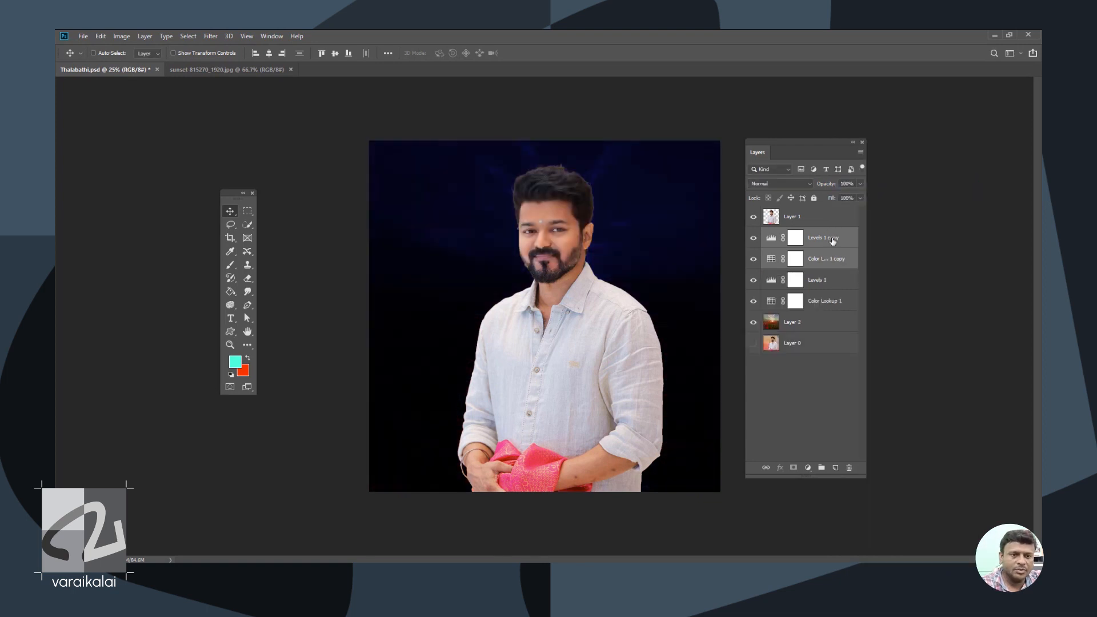
left_click_drag(835, 234, 833, 209)
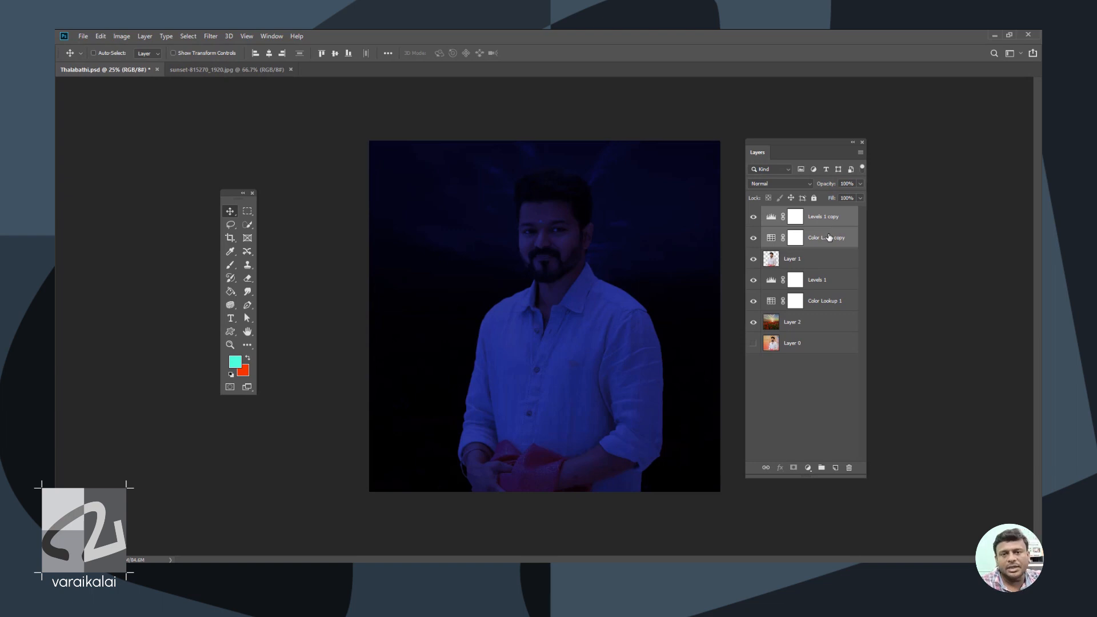
- Clip the copied Levels and Color Lookup adjustments to the man's layer, Layer 1
right_click(768, 240)
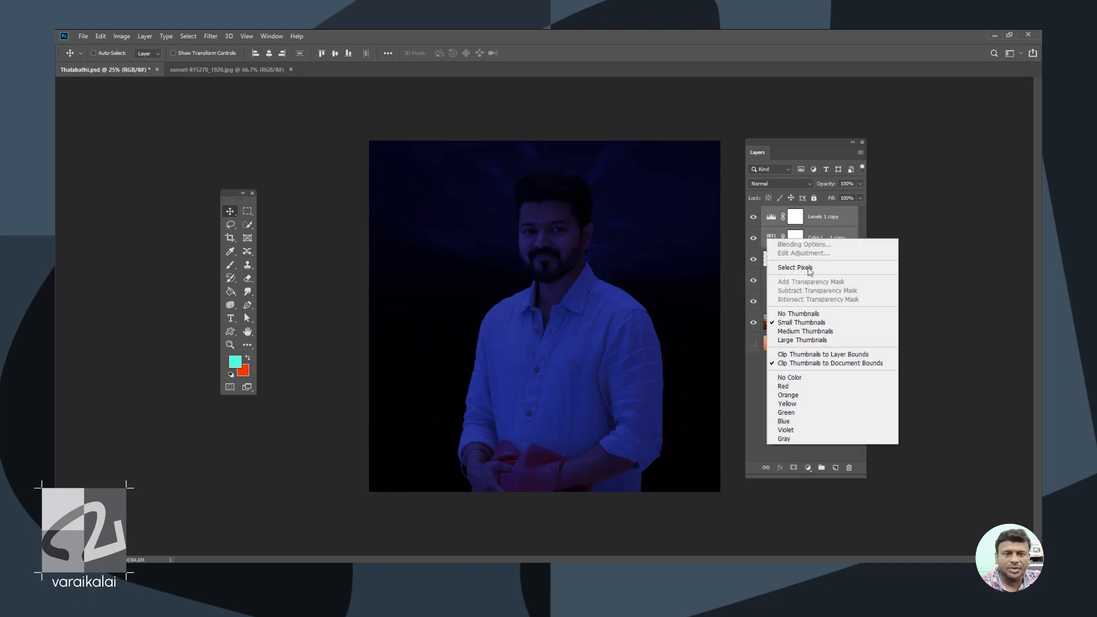
right_click(832, 273)
left_click(863, 326)
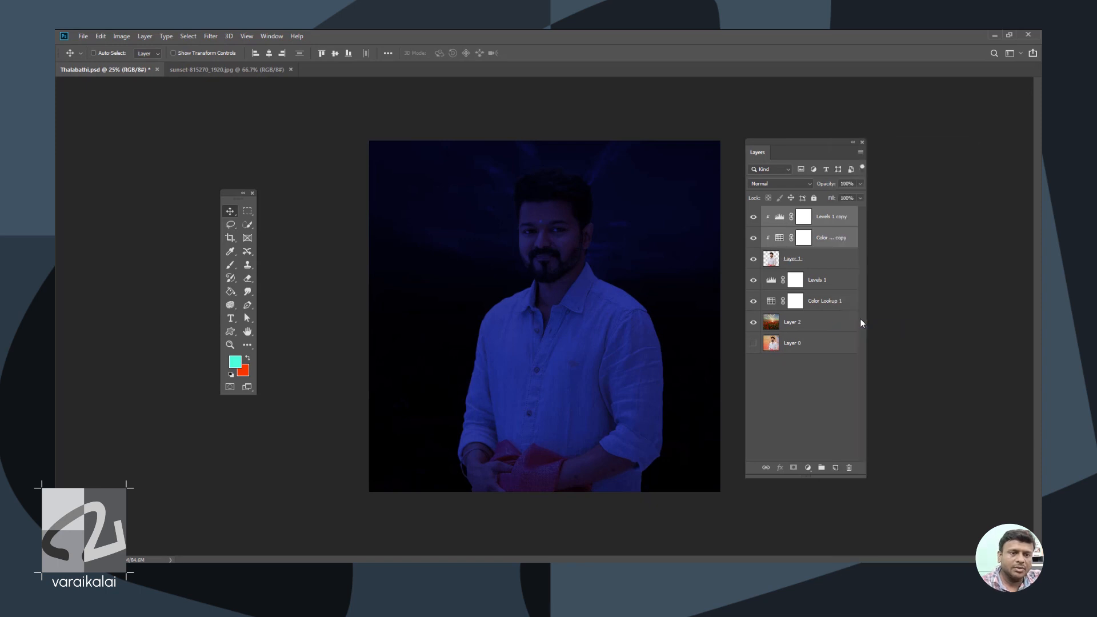
- Clip the original Levels 1 and Color Lookup 1 adjustments to the poppy field layer, Layer 2
left_click(831, 280)
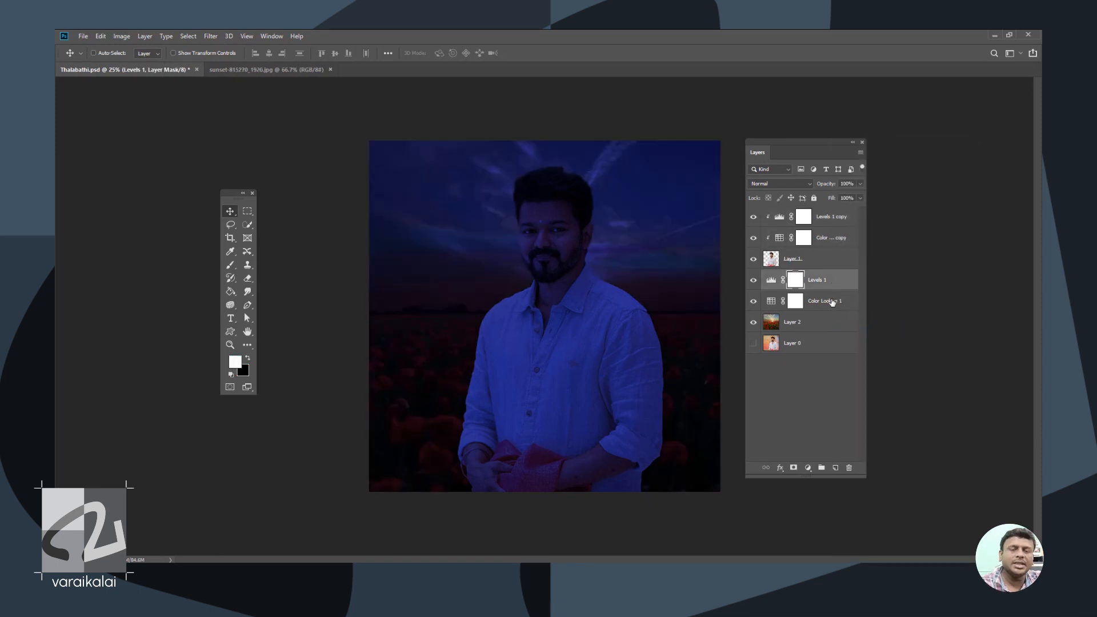
left_click(833, 303, "shift")
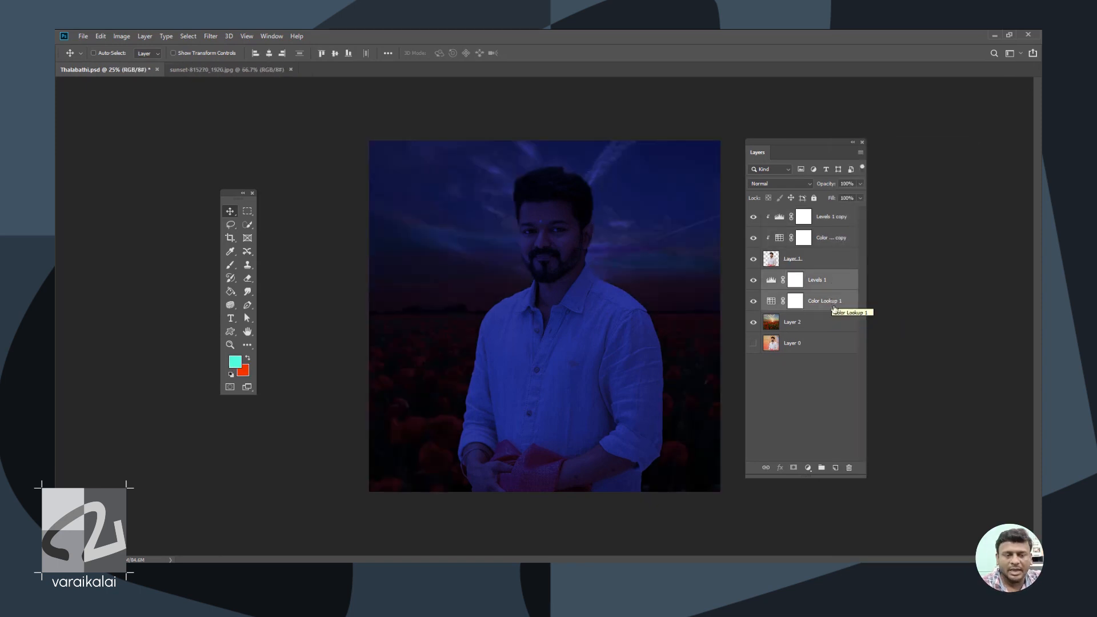
right_click(833, 302)
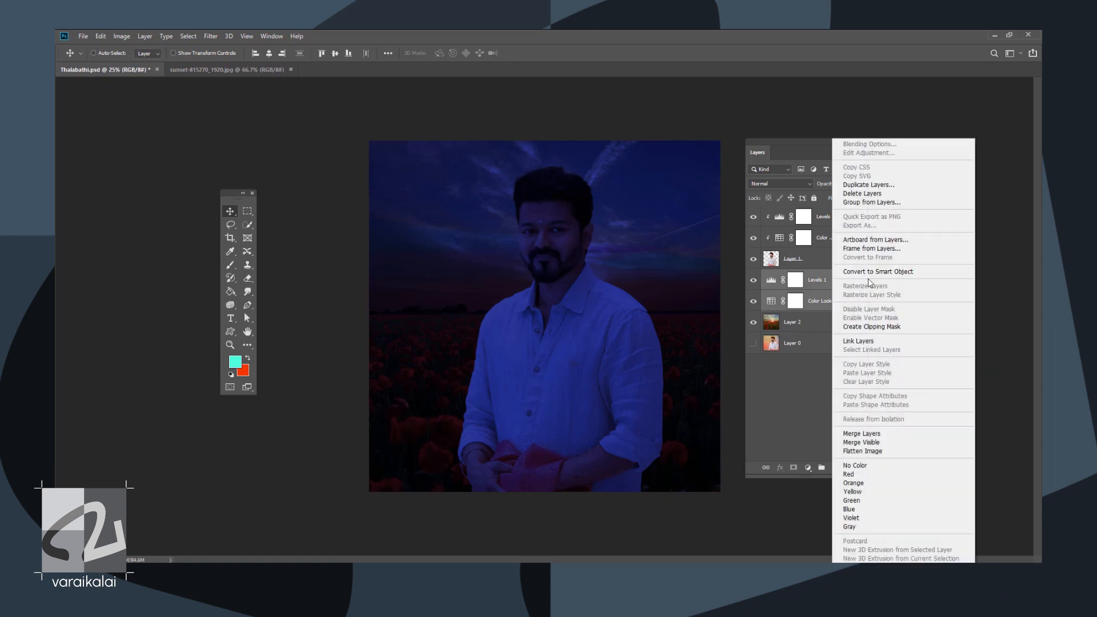
left_click(868, 325)
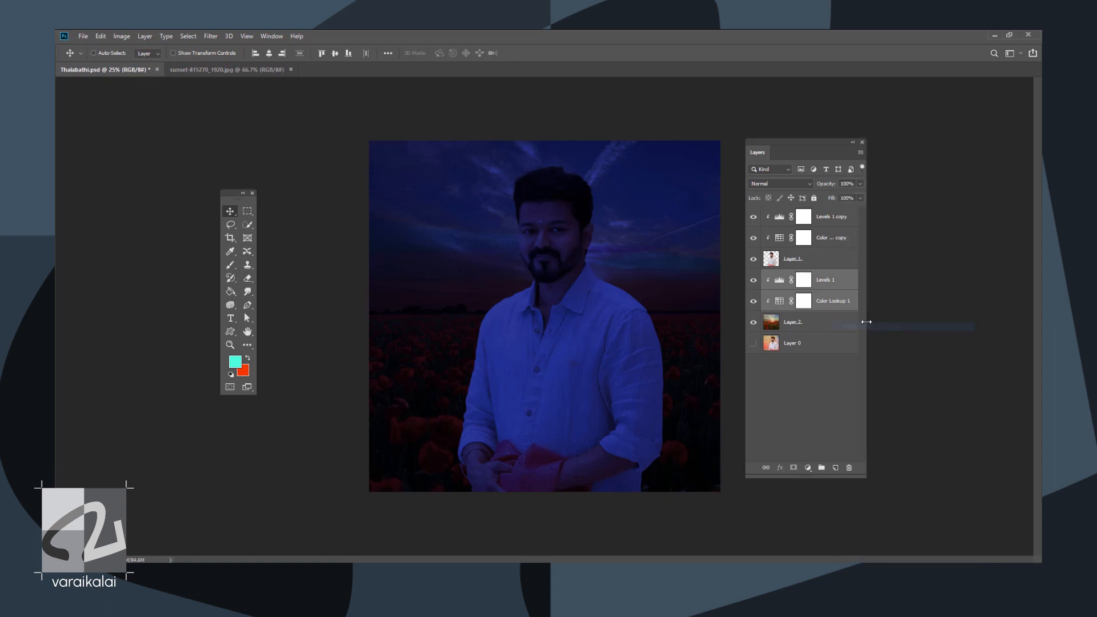
- Paste the copied butterfly picture as a new layer above Levels 1 copy and move it left beside the man's shoulder
left_click(768, 213, "alt")
left_click(101, 36)
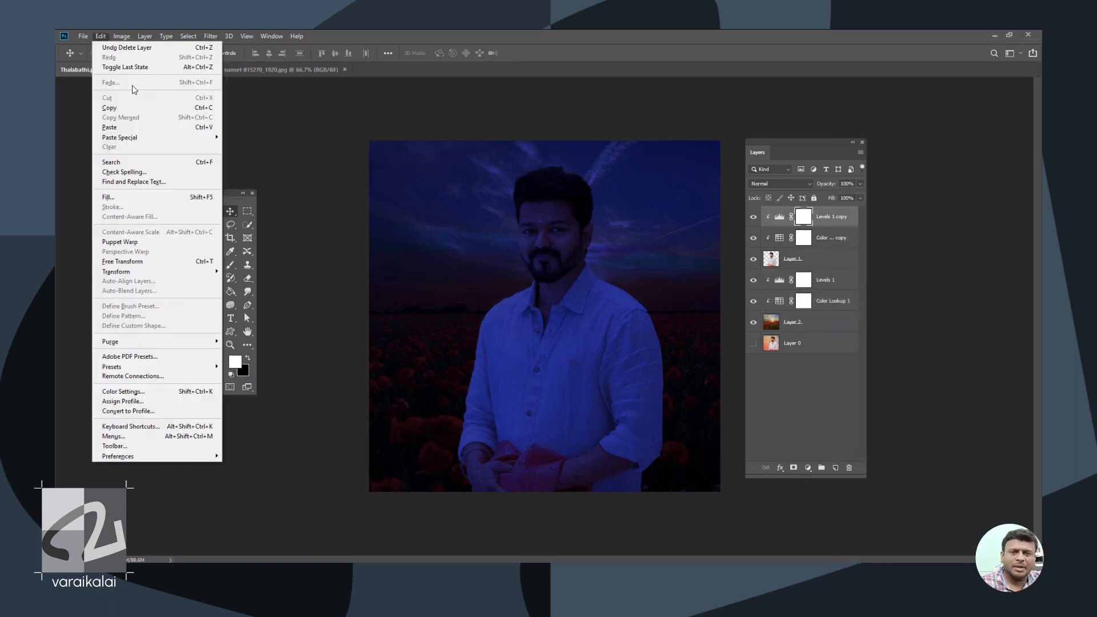
left_click(146, 126)
left_click_drag(524, 314, 424, 289)
- Trace a Pen tool path along the butterfly's upper wing and down the outer edge of its wings
key("ctrl+plus")
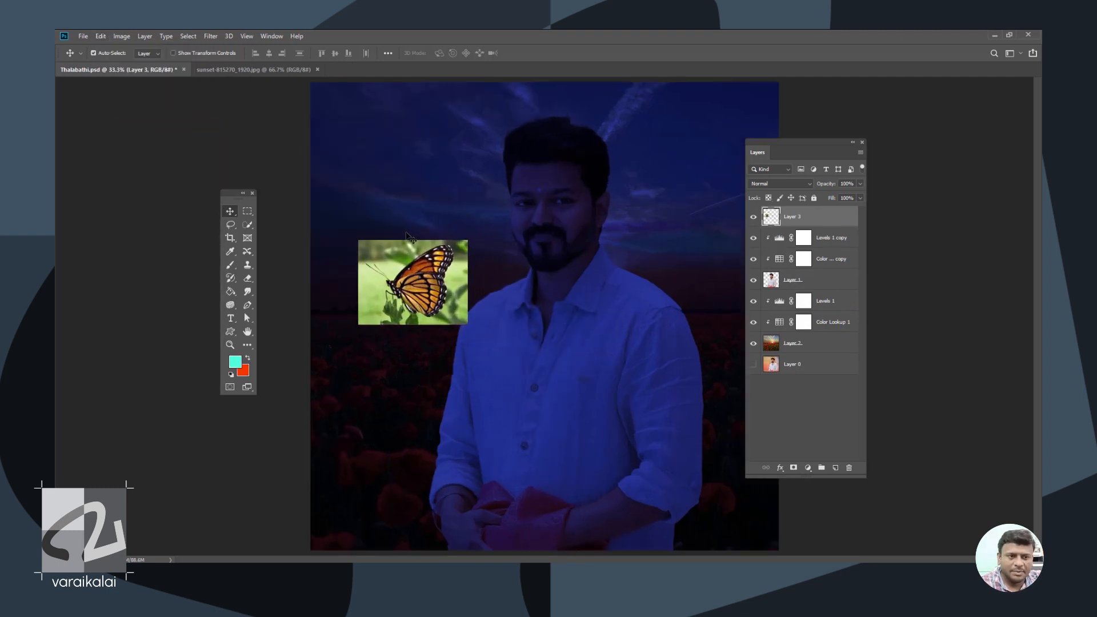
key("ctrl+plus")
scroll(285, 214, "left", 2)
key("ctrl+plus")
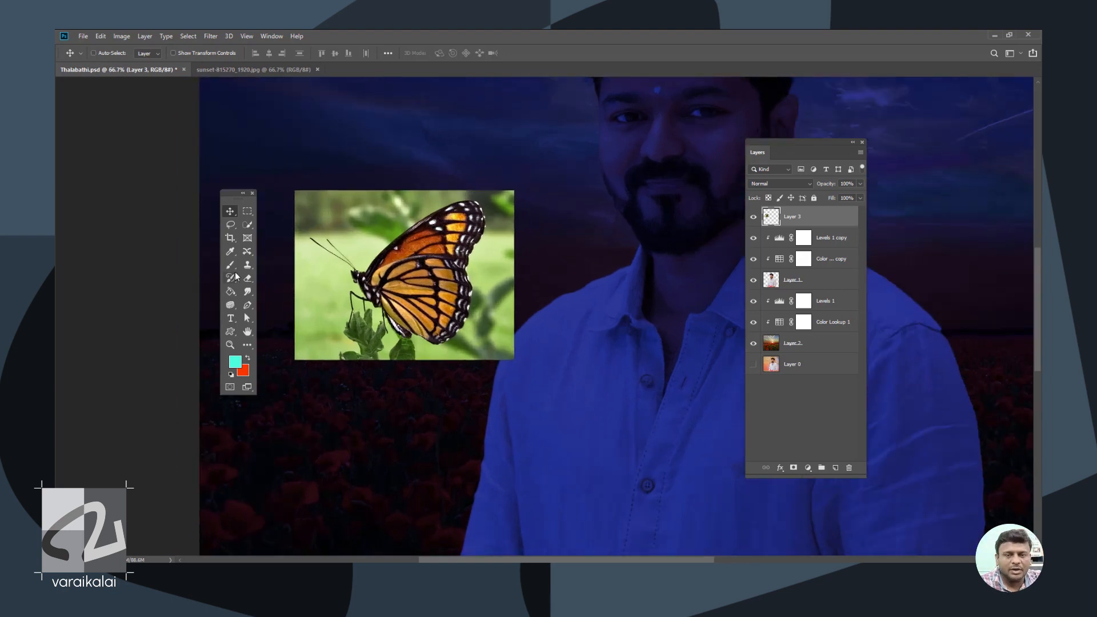
left_click(247, 305)
key("ctrl+plus")
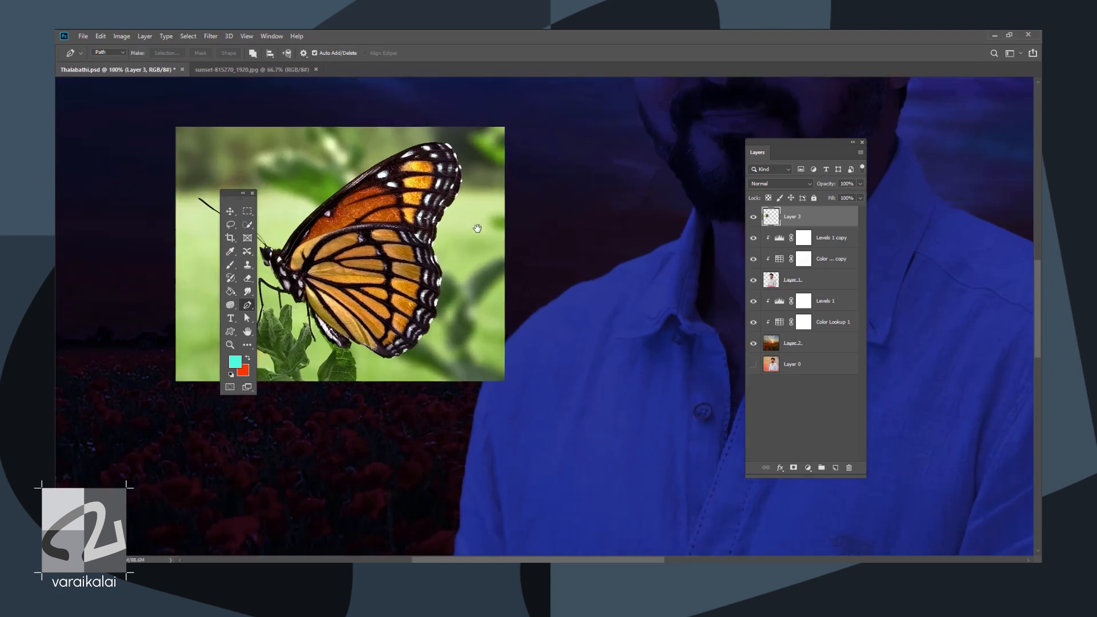
left_click_drag(466, 225, 591, 239)
key("ctrl+plus")
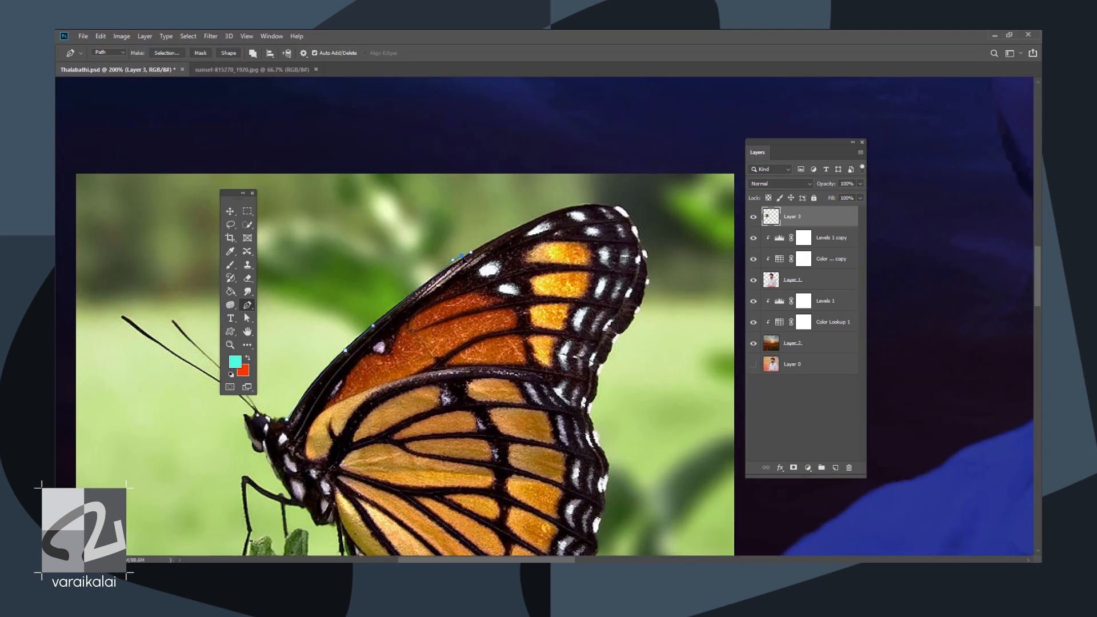
left_click(563, 212)
left_click(641, 257)
left_click(635, 320)
scroll(606, 355, "down", 2)
left_click(573, 365)
left_click(570, 403)
- Continue the Pen path around the butterfly's lower wing edge, abdomen and rear legs up to the front leg
scroll(592, 355, "down", 4)
left_click(495, 423)
left_click(435, 394)
left_click(412, 397)
left_click(358, 343)
left_click_drag(311, 303, 450, 376)
left_click(483, 423)
left_click(450, 375)
left_click(445, 366)
left_click(423, 363)
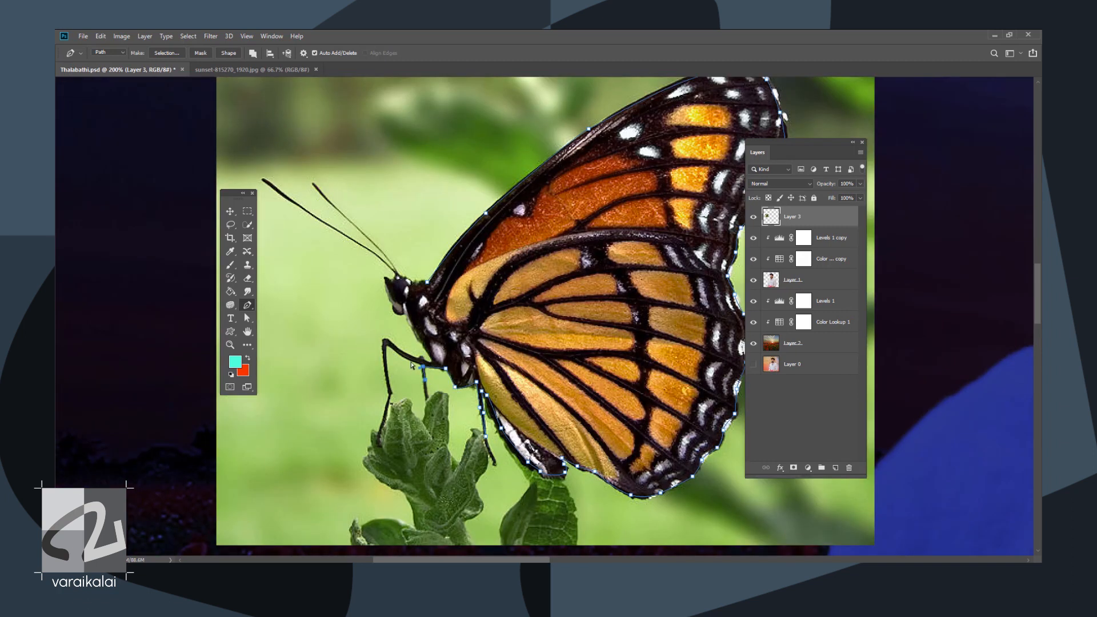
- Trace the Pen path around the butterfly's front leg and up along the chest toward the head
left_click(391, 341)
key("ctrl+plus")
left_click_drag(320, 343, 426, 300)
left_click(417, 360)
left_click(418, 371)
left_click(415, 323)
left_click(449, 278)
left_click(430, 274)
- Trace the Pen path around the head and both antennae and close the outline of the butterfly
left_click_drag(354, 171, 392, 303)
left_click(380, 285)
left_click(308, 235)
left_click(269, 205)
left_click(329, 254)
left_click(410, 299)
left_click(456, 335)
left_click(405, 275)
left_click(373, 248)
left_click(343, 213)
left_click(443, 309)
left_click(491, 361)
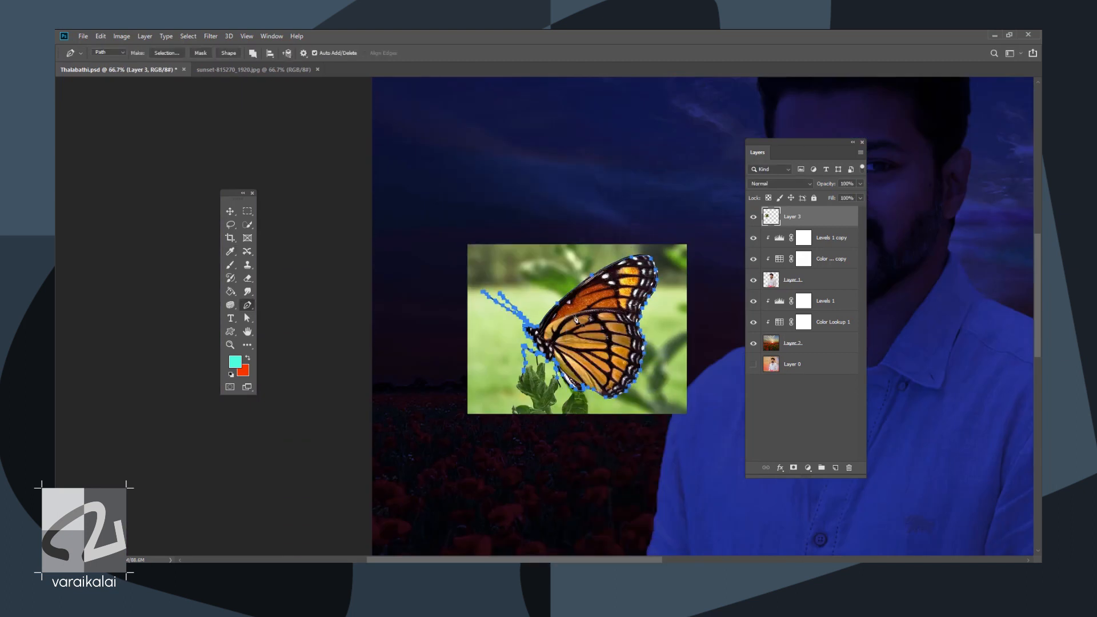
- Make a selection from the butterfly path, invert it, delete the green background from Layer 3 and deselect
right_click(603, 298)
left_click(637, 339)
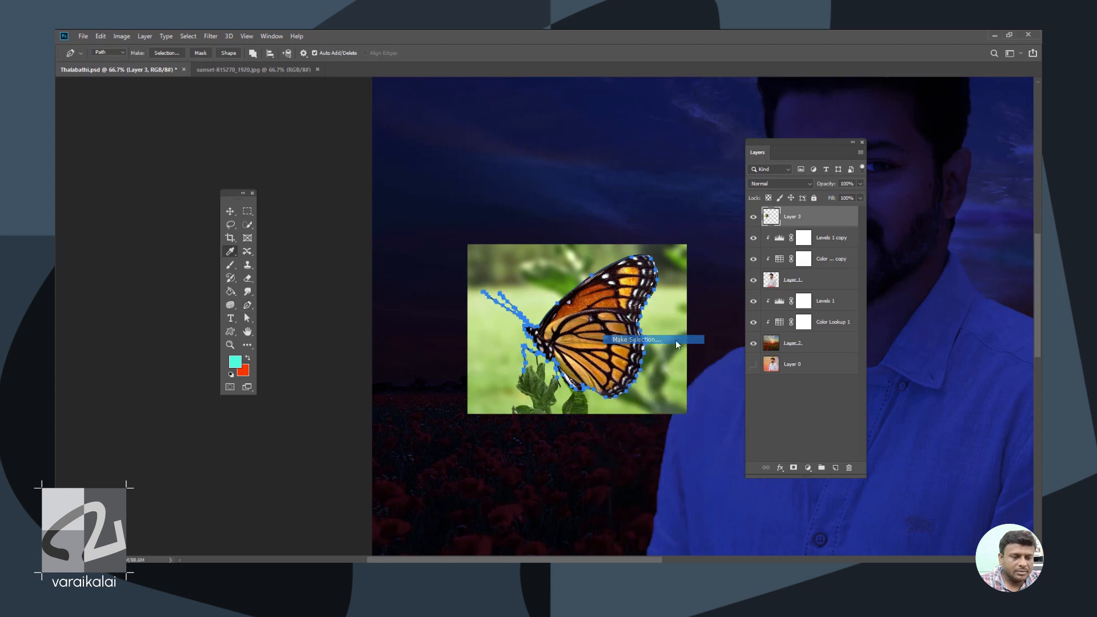
key("Return")
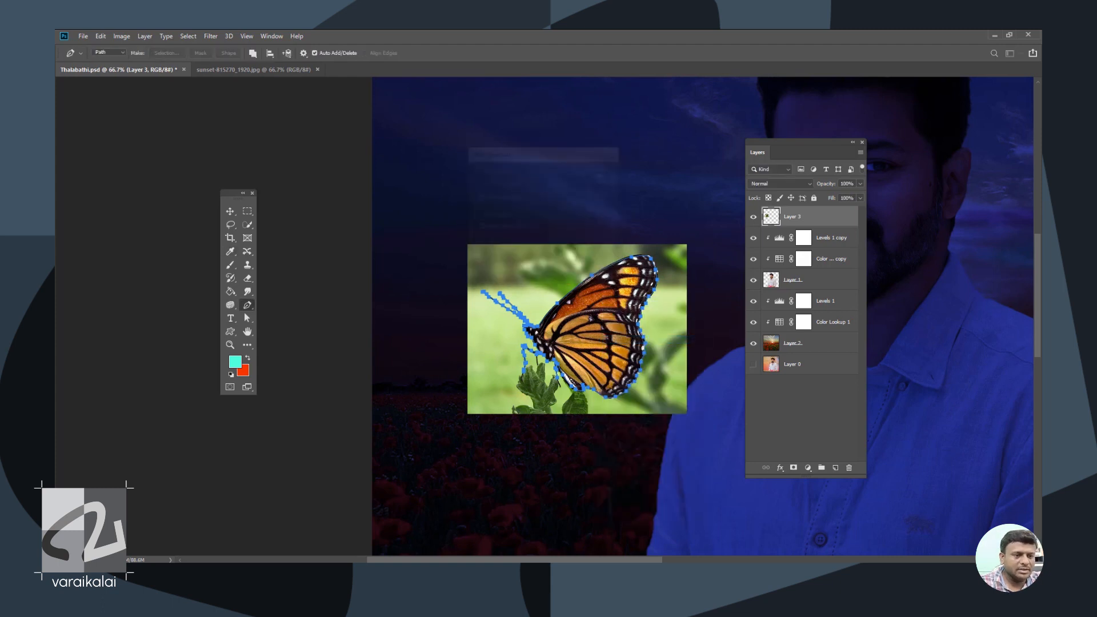
key("ctrl+shift+i")
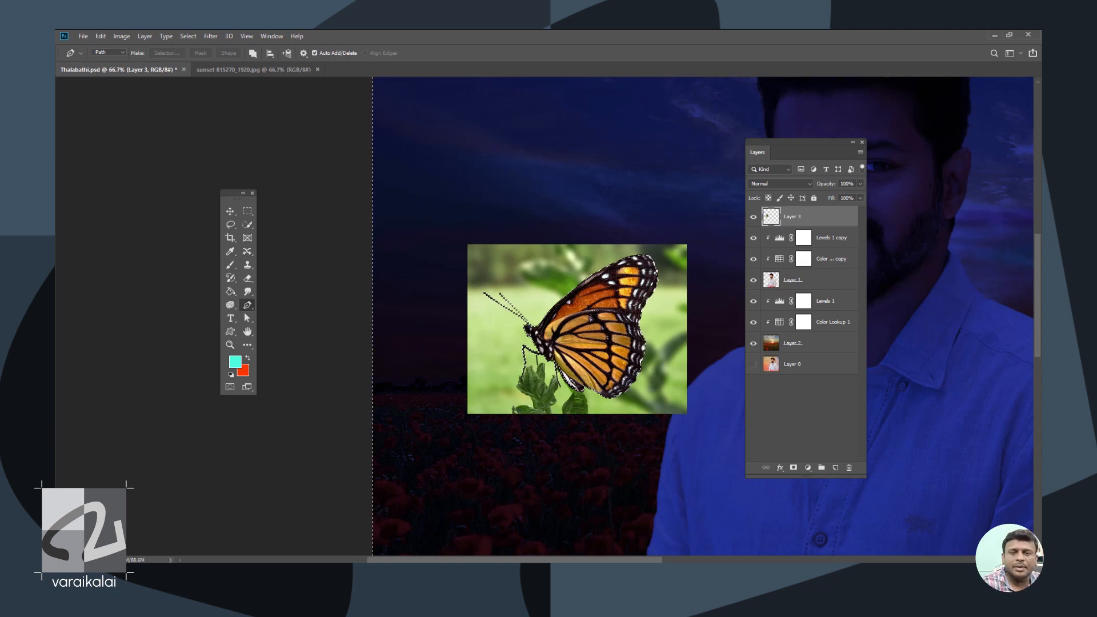
key("Delete")
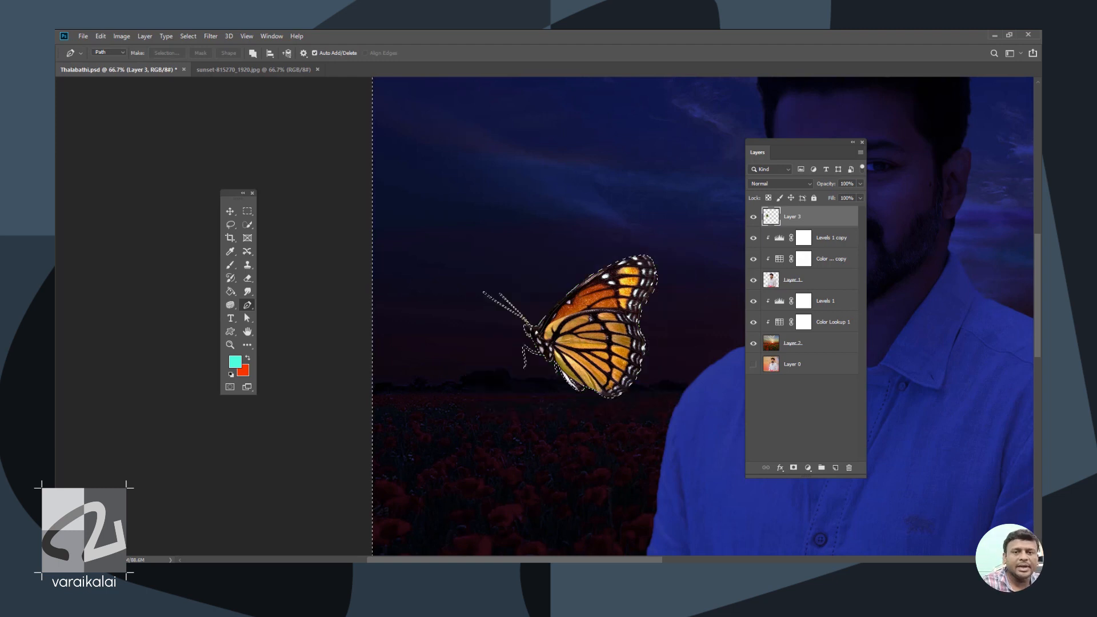
key("ctrl+d")
key("v")
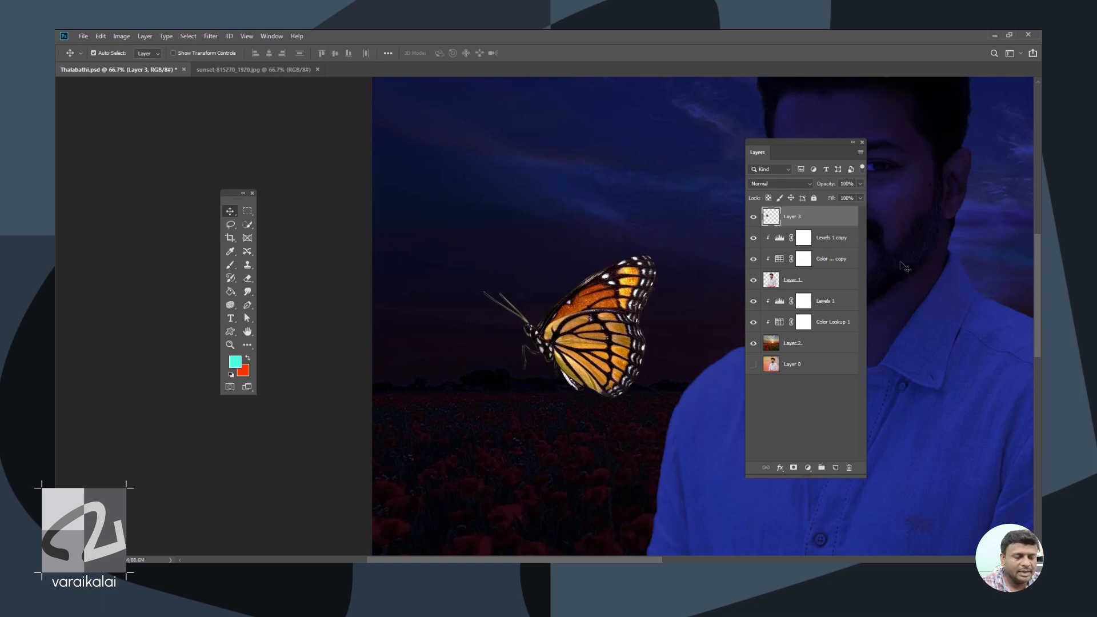
- Free-transform the cut-out butterfly on Layer 3 and flip it horizontally so it faces the man
key("ctrl+plus")
key("ctrl+plus")
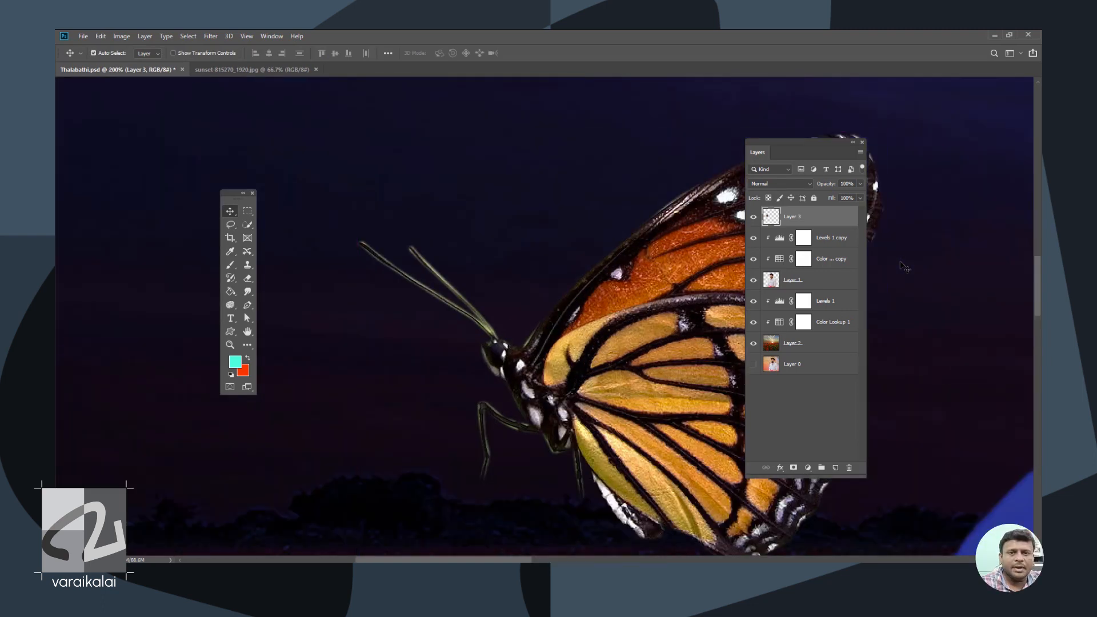
key("ctrl+minus")
key("ctrl+minus")
key("ctrl+minus")
key("ctrl+minus")
key("ctrl+minus")
key("ctrl+minus")
right_click(478, 298)
key("Escape")
key("ctrl+t")
right_click(480, 278)
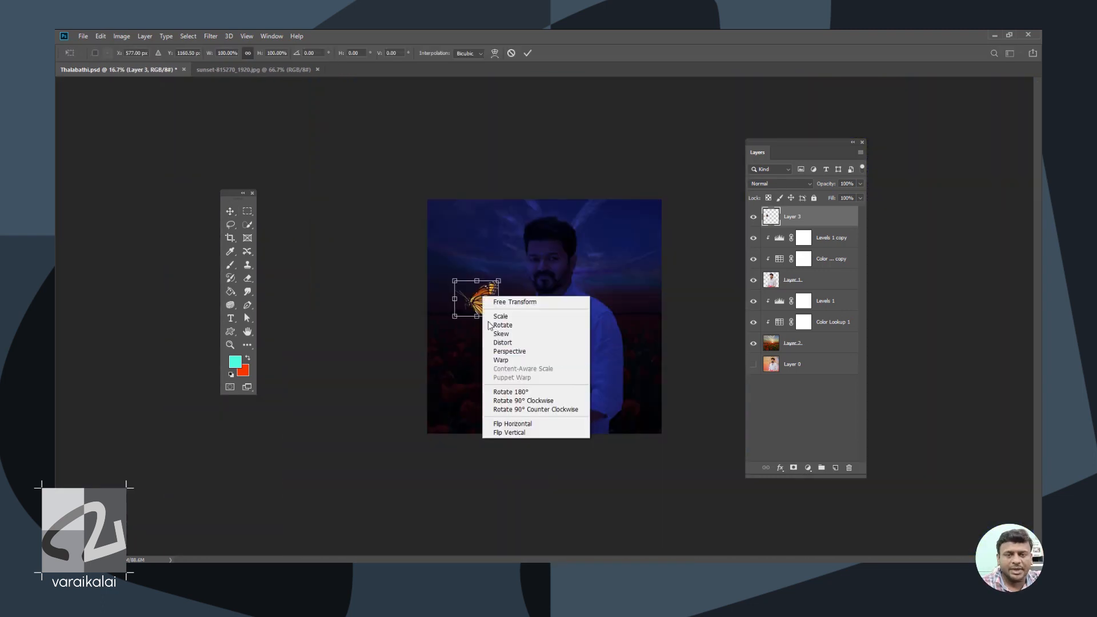
left_click(514, 423)
- Scale the butterfly down to about 50% width, tilt it about 8 degrees and place it beside the man's shoulder
left_click_drag(499, 316, 495, 305)
left_click_drag(461, 272, 476, 283)
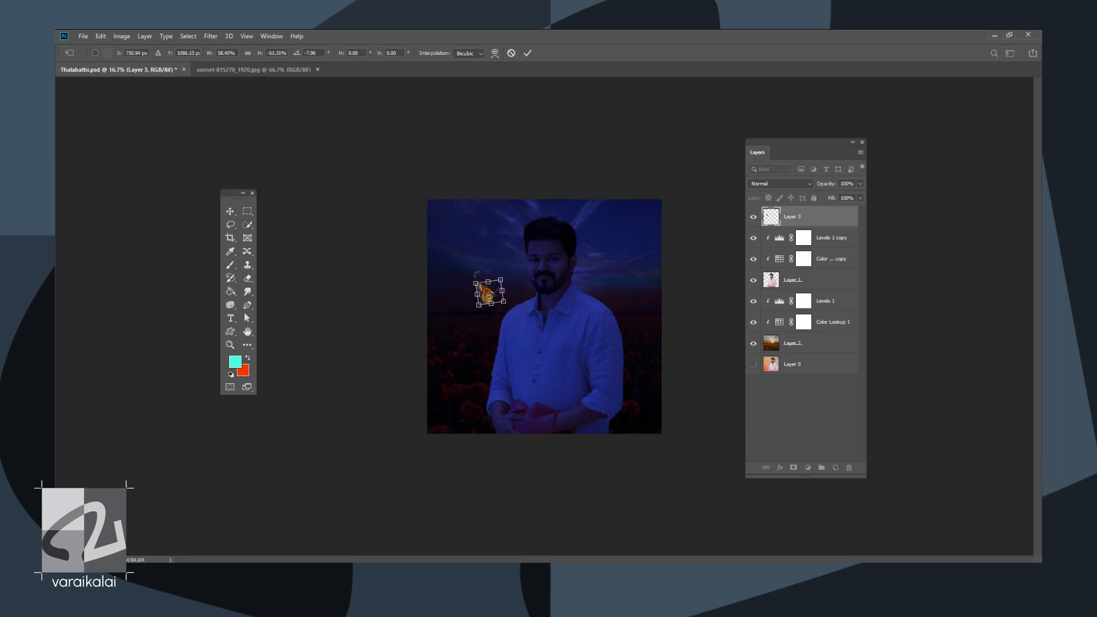
key("ctrl+plus")
key("ctrl+plus")
left_click_drag(407, 249, 415, 251)
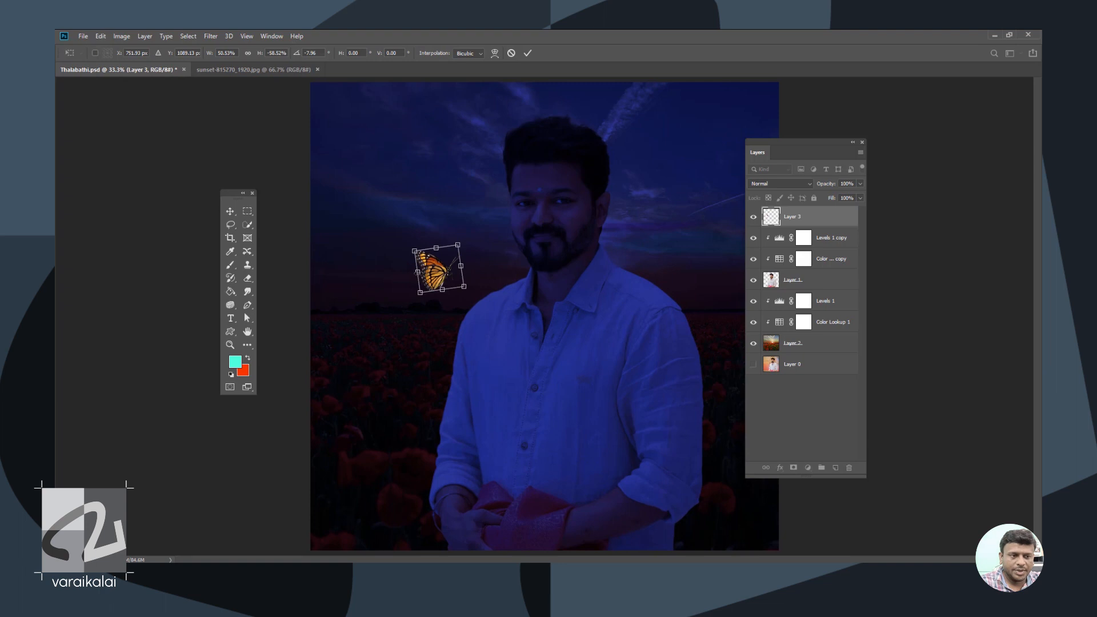
key("Return")
- Add a Curves adjustment above the butterfly layer and clip it to that layer
left_click(807, 467)
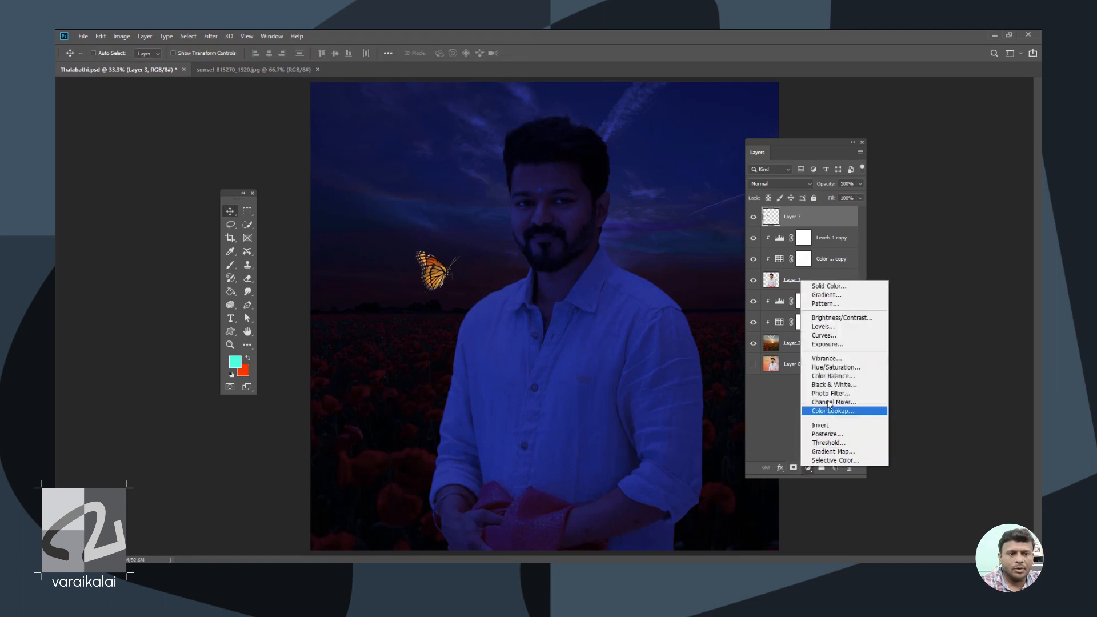
left_click(837, 336)
key("ctrl+plus")
right_click(847, 216)
left_click(885, 327)
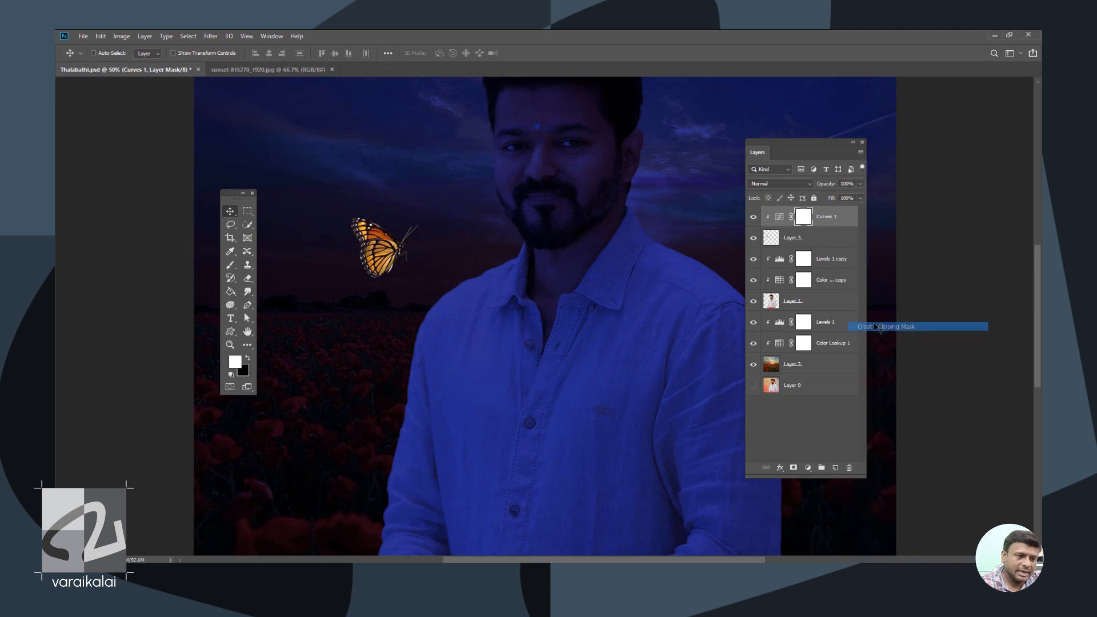
- Darken the butterfly's shadows by moving the Curves black point to input 36, output 0
double_click(781, 221)
left_click_drag(805, 387, 822, 391)
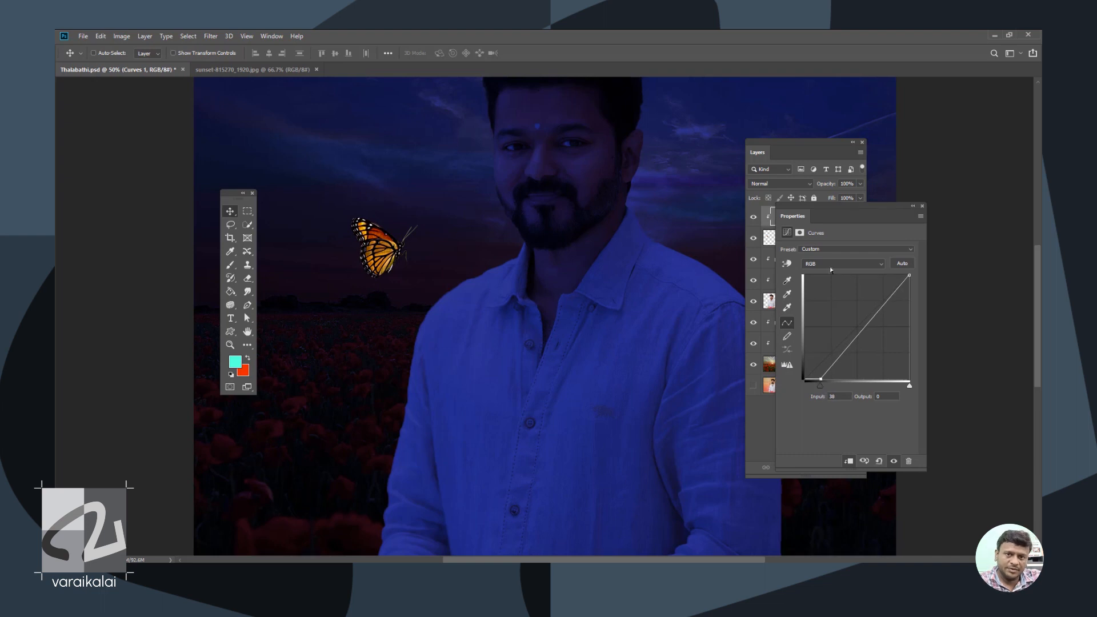
left_click(923, 206)
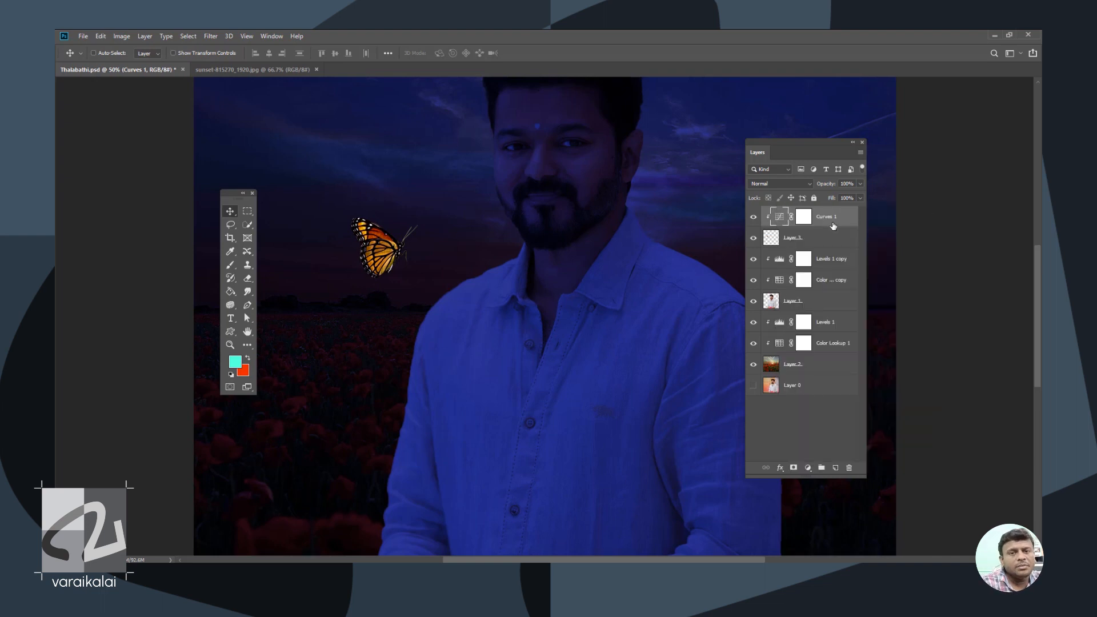
- Convert the butterfly layer and its Curves adjustment into one smart object and rename it Butterfly
right_click(825, 247)
left_click(852, 268)
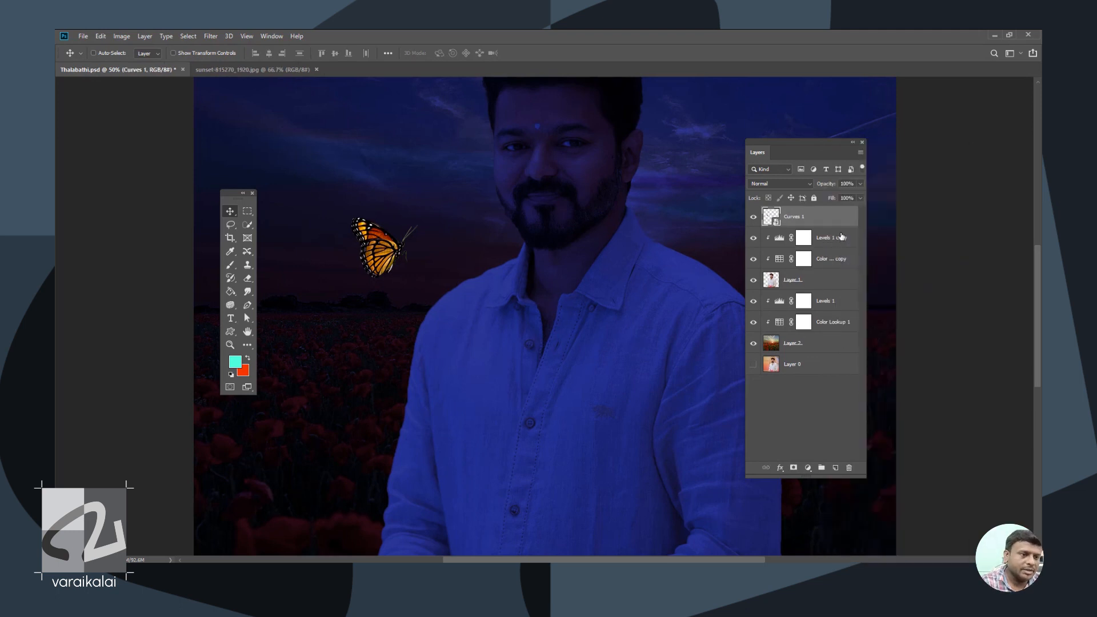
double_click(797, 217)
type("Butterfly")
key("Return")
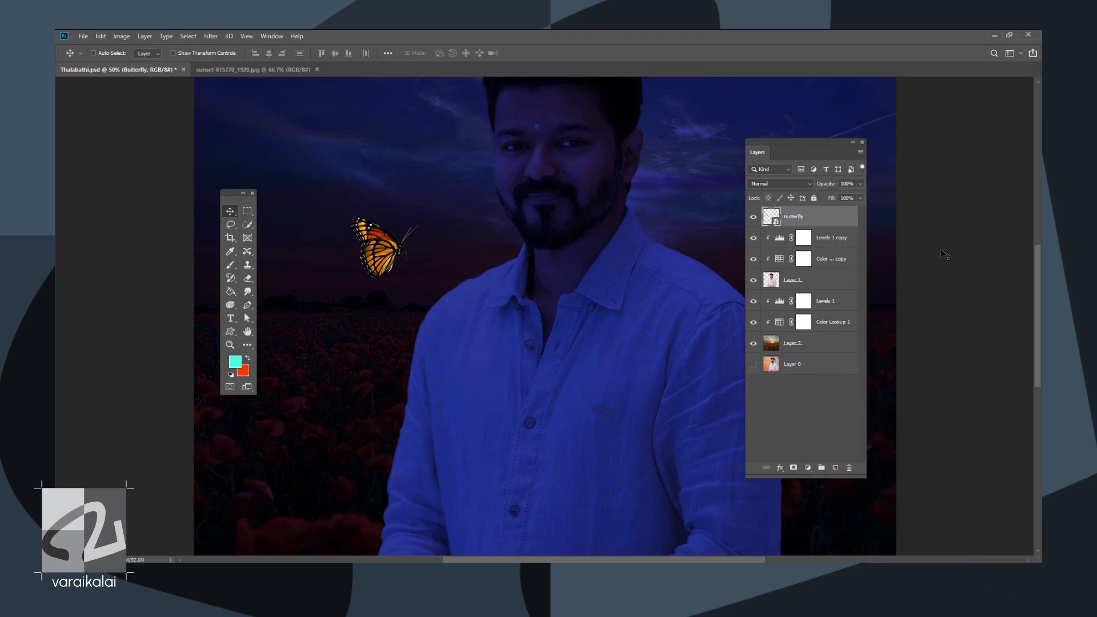
- Duplicate the Butterfly smart object and set the duplicate's blend mode to Linear Dodge (Add)
right_click(842, 217)
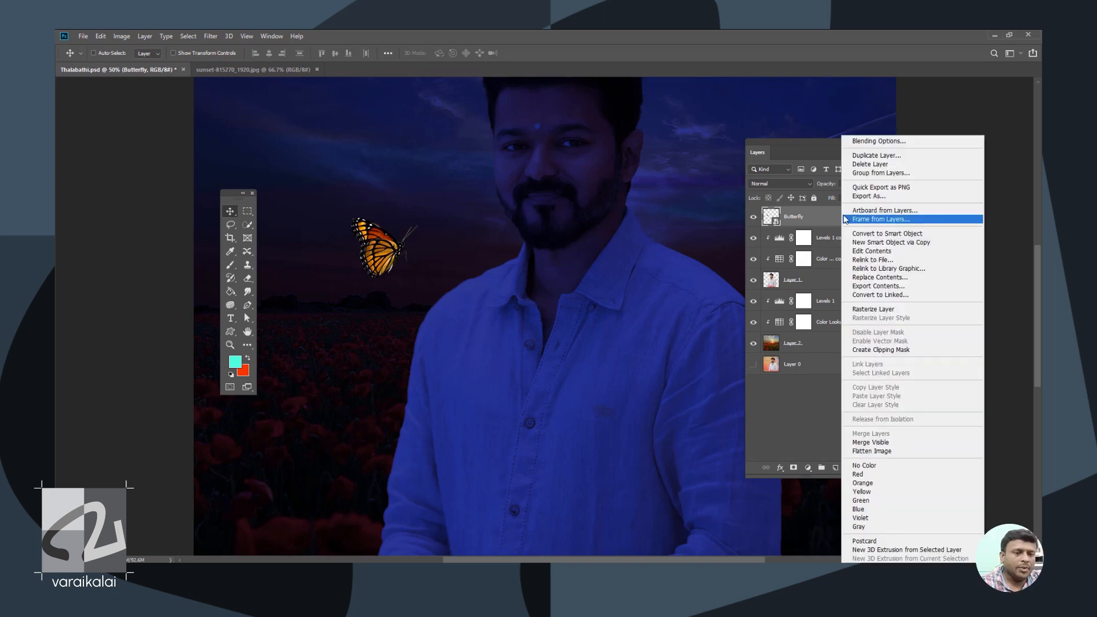
left_click(868, 156)
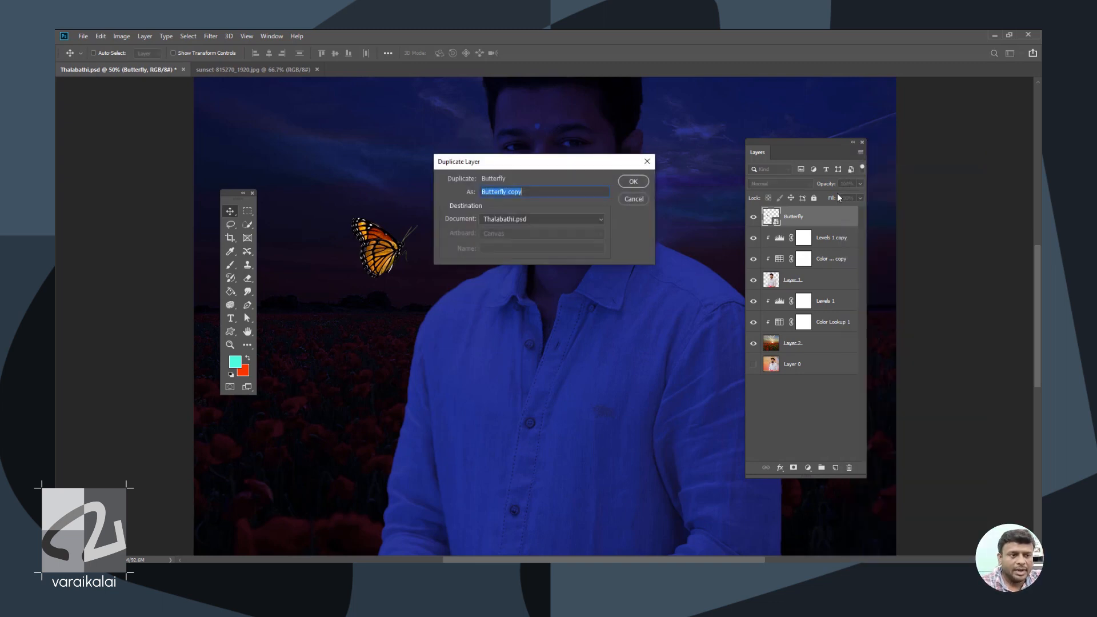
left_click(634, 181)
left_click(787, 183)
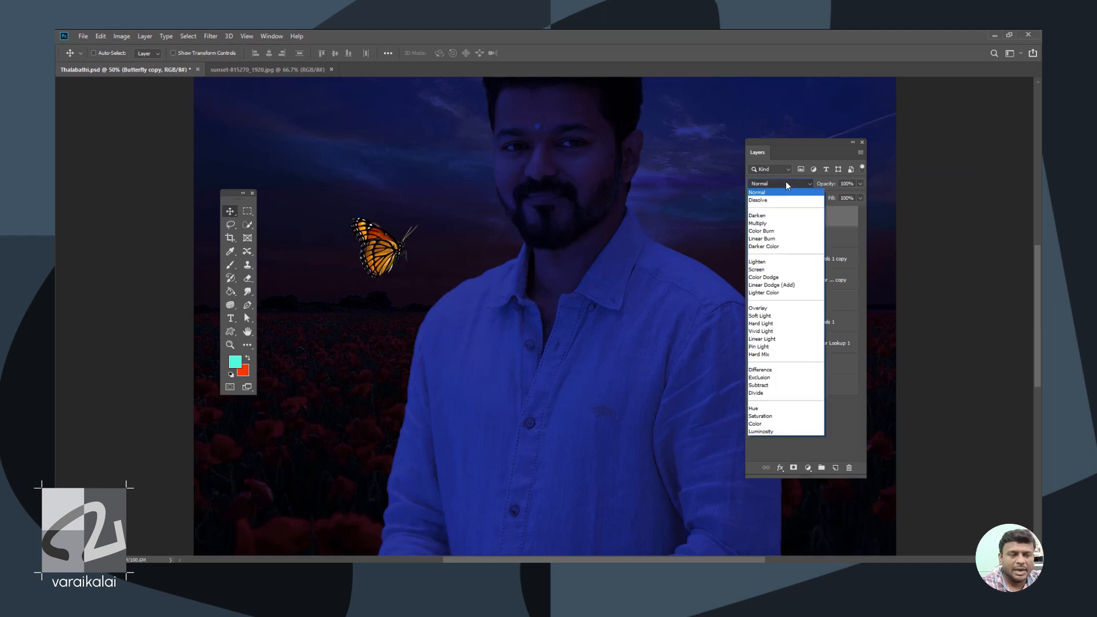
left_click(786, 285)
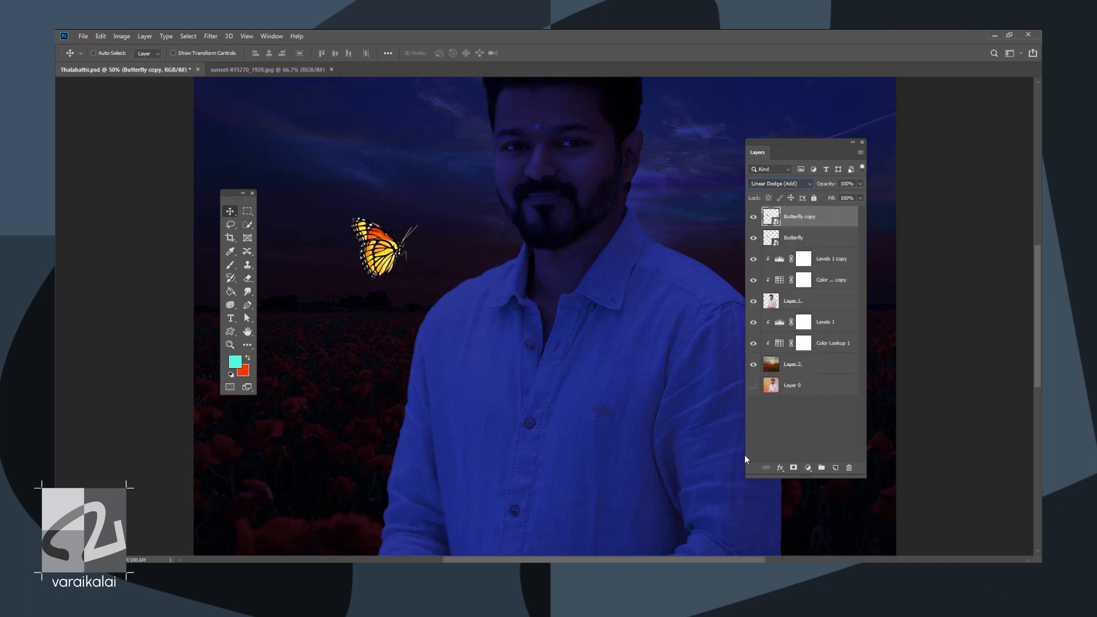
- Apply a Gaussian Blur with a 6.2-pixel radius to the Linear Dodge butterfly duplicate
left_click(186, 37)
mouse_move(211, 36)
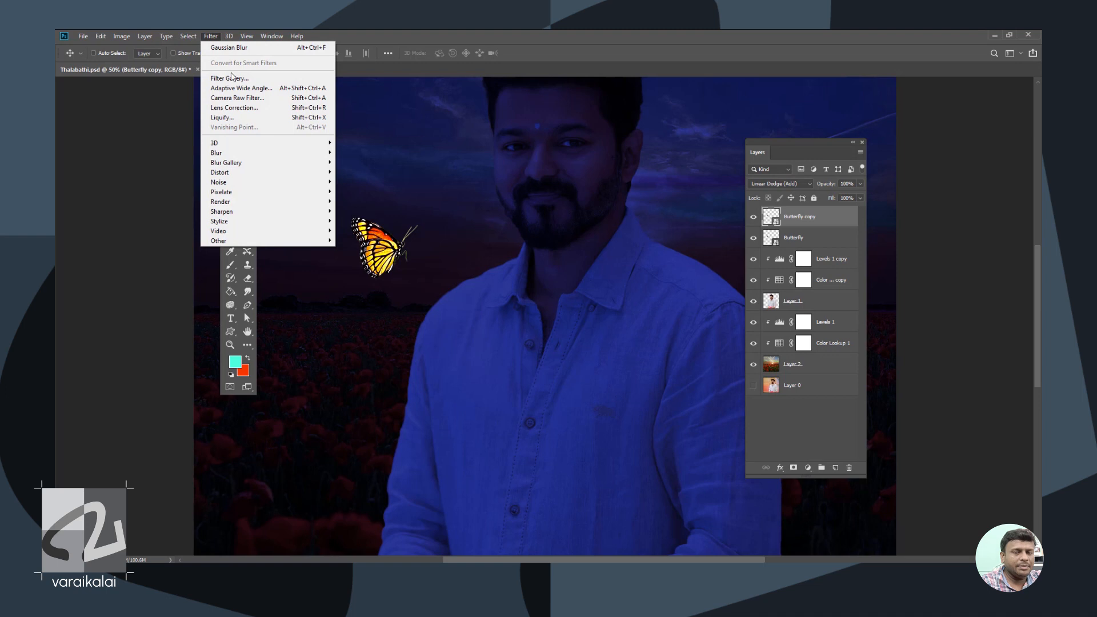
mouse_move(228, 153)
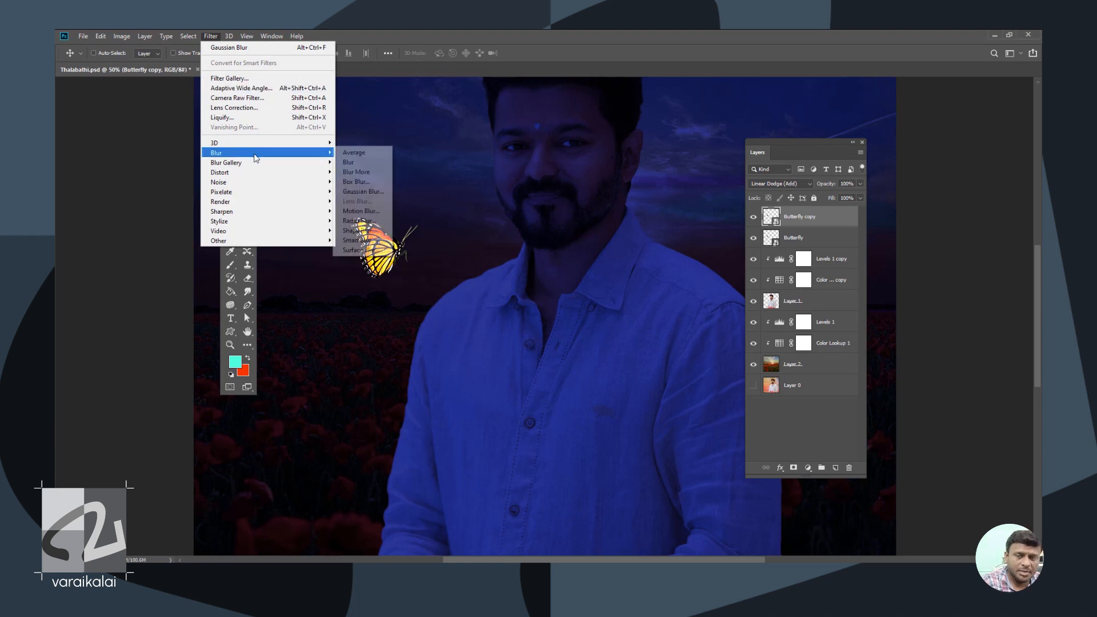
left_click(386, 191)
left_click_drag(306, 147, 505, 157)
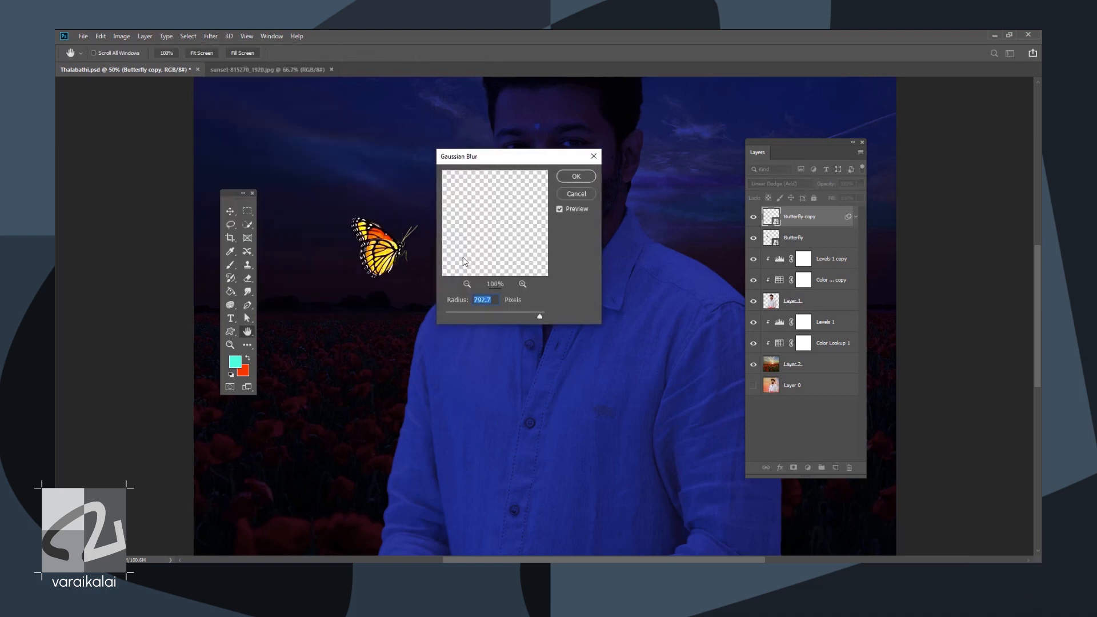
mouse_move(455, 313)
left_mouse_down()
mouse_move(417, 312)
mouse_move(470, 319)
left_mouse_up()
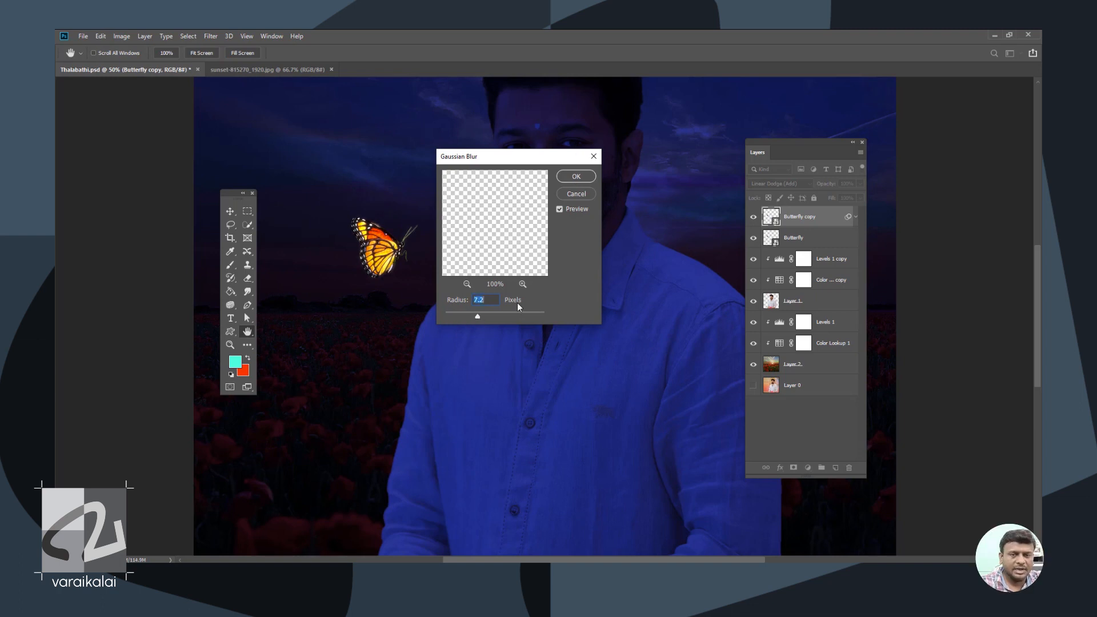
left_click_drag(478, 318, 475, 317)
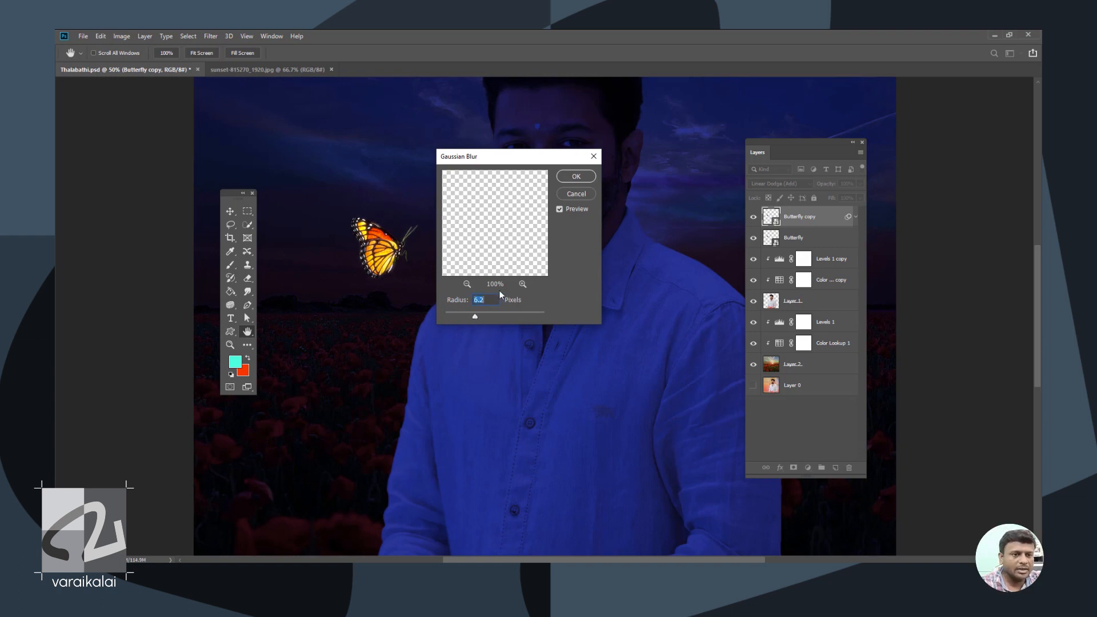
left_click(576, 178)
- Duplicate the blurred Butterfly copy layer and set the duplicate's Gaussian Blur radius to 52.4 pixels
right_click(794, 216)
left_click(823, 159)
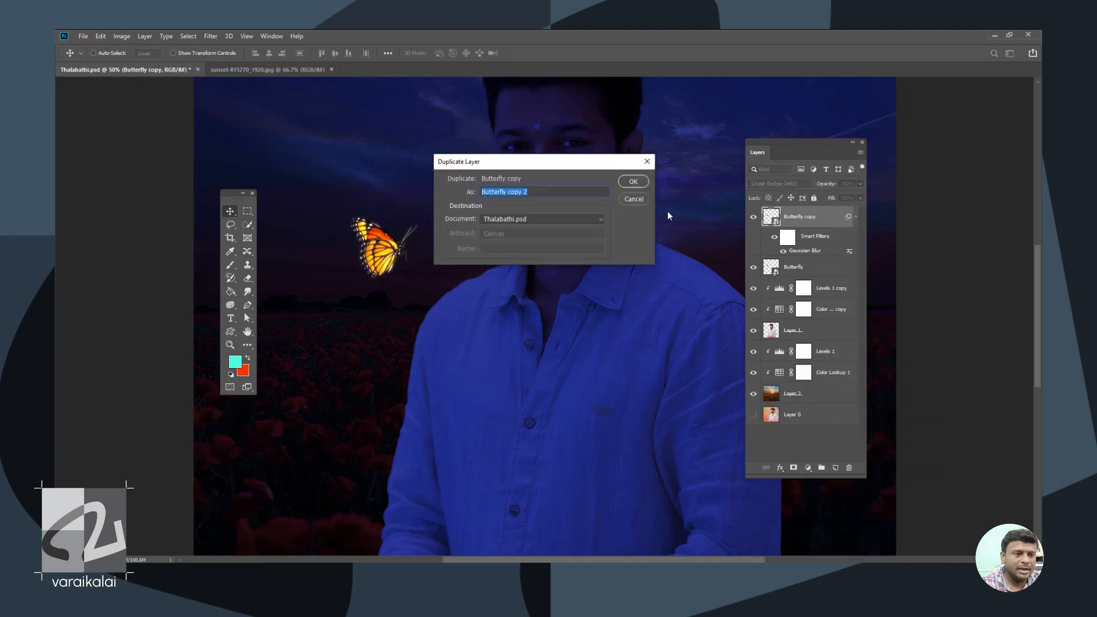
key("Return")
double_click(805, 251)
left_click_drag(475, 316, 499, 315)
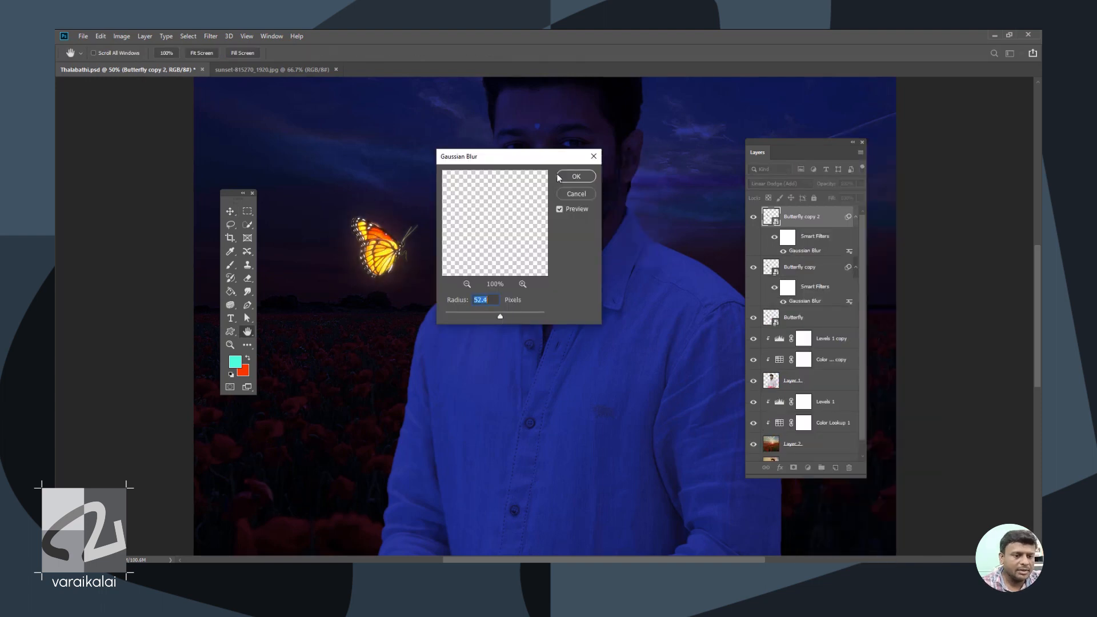
left_click(576, 177)
- Duplicate Butterfly copy 2 and raise the new layer's Gaussian Blur radius to about 118 pixels
left_click(861, 152)
left_click(869, 155)
key("Return")
double_click(805, 250)
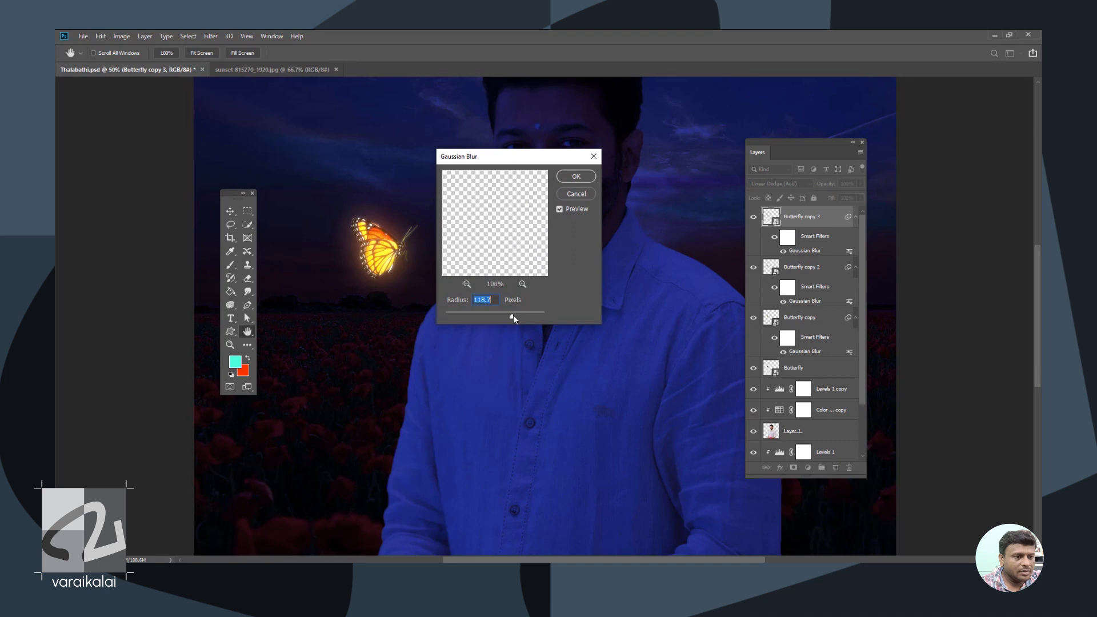
left_click(577, 177)
- Duplicate Butterfly copy 3 and raise the new layer's Gaussian Blur radius to 161.8 pixels
left_click(861, 152)
left_click(849, 157)
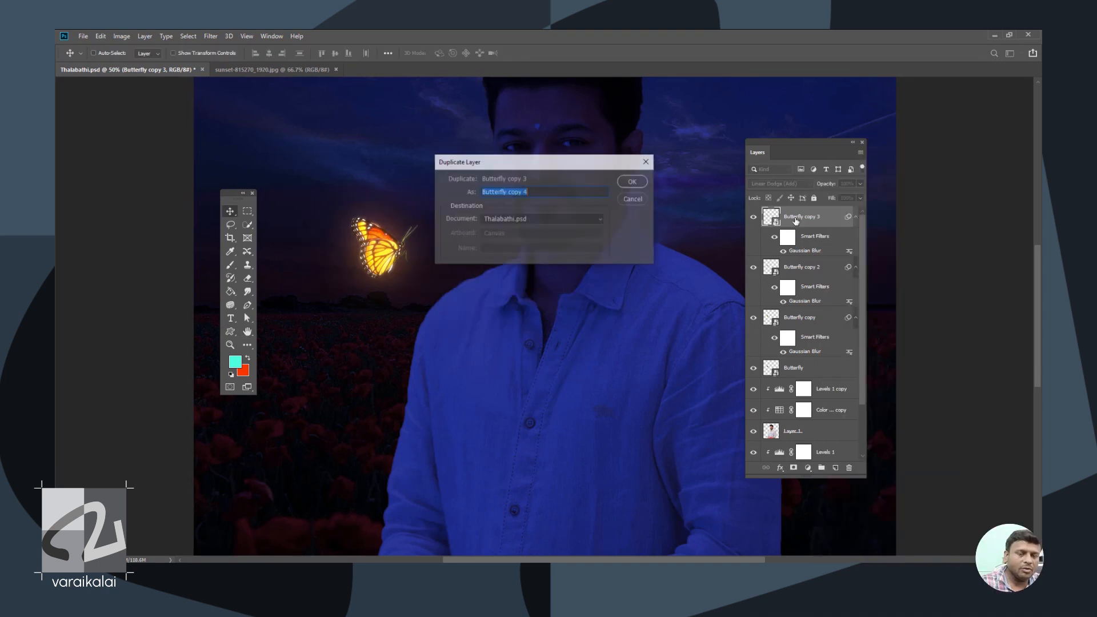
key("Return")
double_click(805, 250)
left_click_drag(500, 317, 523, 316)
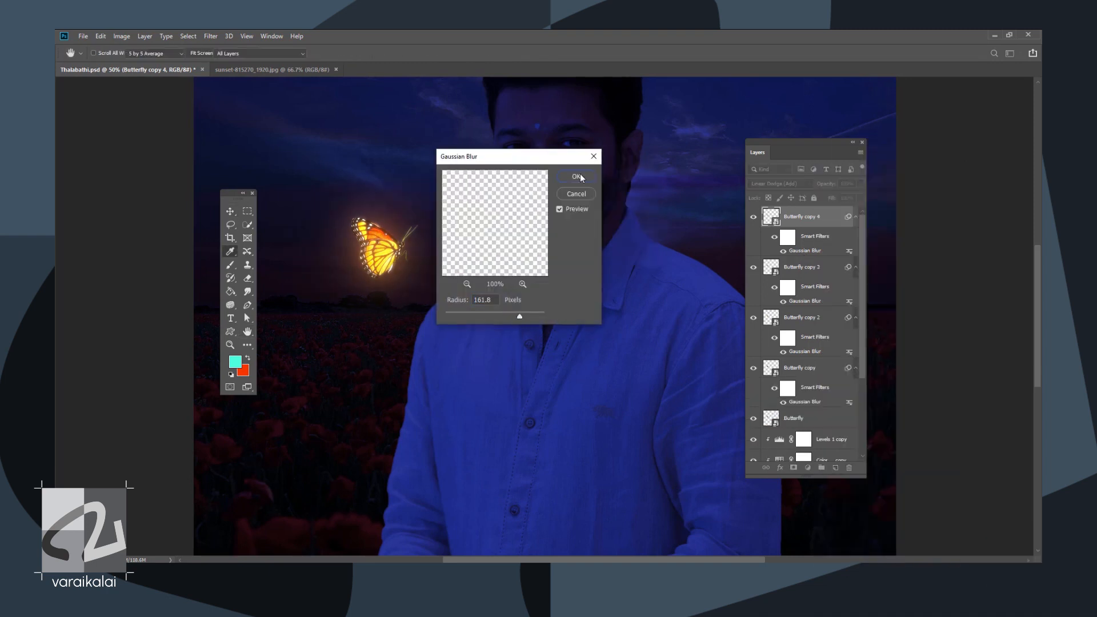
left_click(576, 177)
- Duplicate Butterfly copy 4 and give the new glow layer a slightly larger Gaussian Blur radius
left_click(861, 152)
left_click(849, 156)
key("Return")
double_click(805, 250)
mouse_move(520, 317)
left_mouse_down()
mouse_move(531, 318)
mouse_move(523, 315)
left_mouse_up()
left_click(576, 177)
- Duplicate Butterfly copy 5 and widen the new layer's glow with a much larger Gaussian Blur radius
left_click(861, 152)
left_click(849, 156)
key("Return")
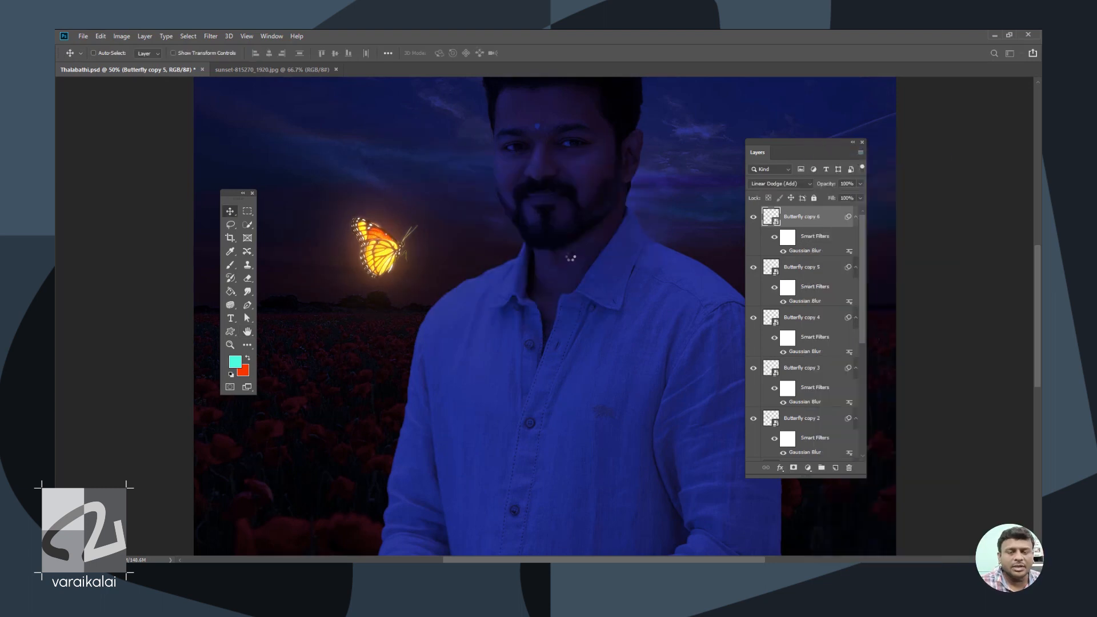
double_click(804, 250)
left_click_drag(523, 316, 533, 314)
left_click(576, 177)
- Duplicate Butterfly copy 6 and raise the new layer's Gaussian Blur radius to 585.5 pixels
left_click(861, 152)
left_click(848, 156)
key("Return")
double_click(804, 251)
left_click_drag(530, 316, 535, 316)
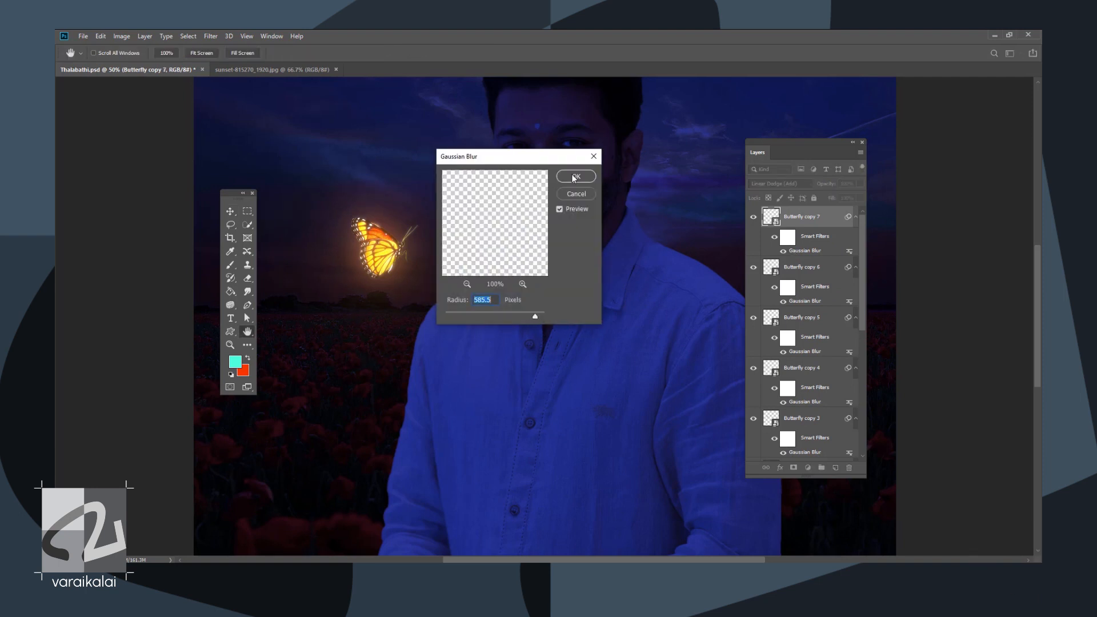
left_click(577, 177)
- Duplicate Butterfly copy 7 and increase the new layer's Gaussian Blur radius a little further
left_click(861, 152)
left_click(874, 159)
key("Return")
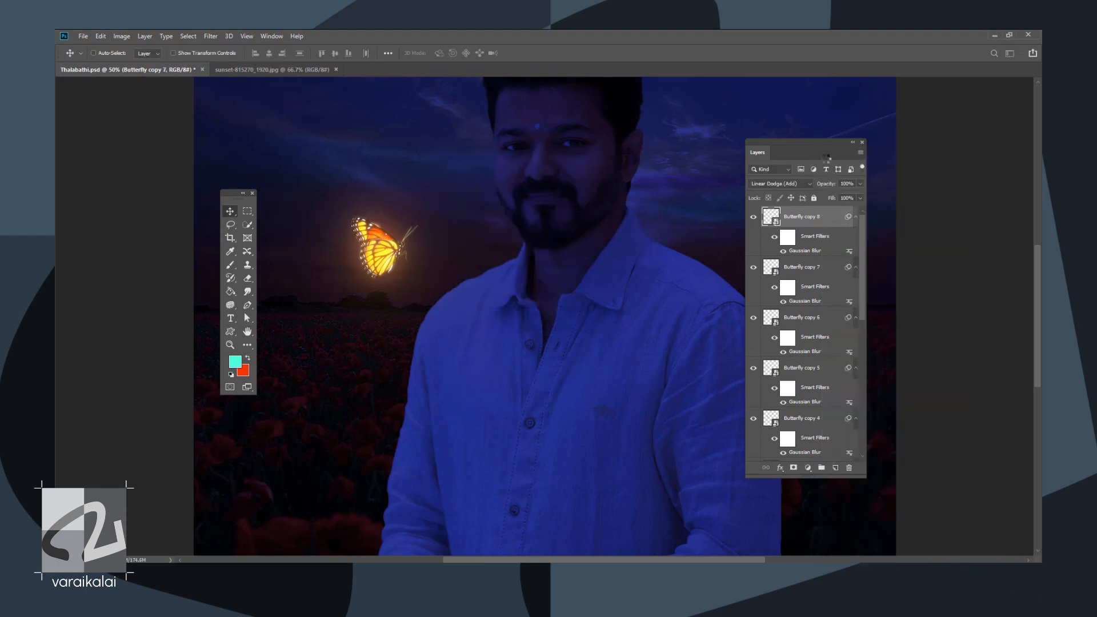
double_click(805, 251)
left_click_drag(538, 319, 540, 319)
key("Return")
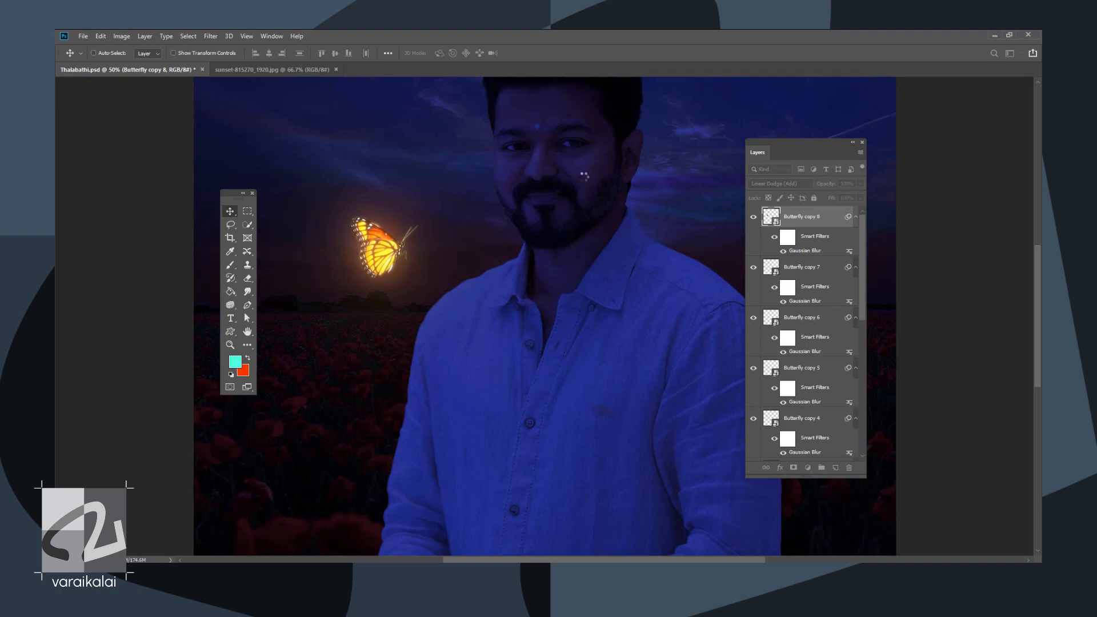
- Duplicate Butterfly copy 8 and adjust the new glow layer's Gaussian Blur
key("ctrl+j")
key("ctrl+alt+f")
left_click(567, 176)
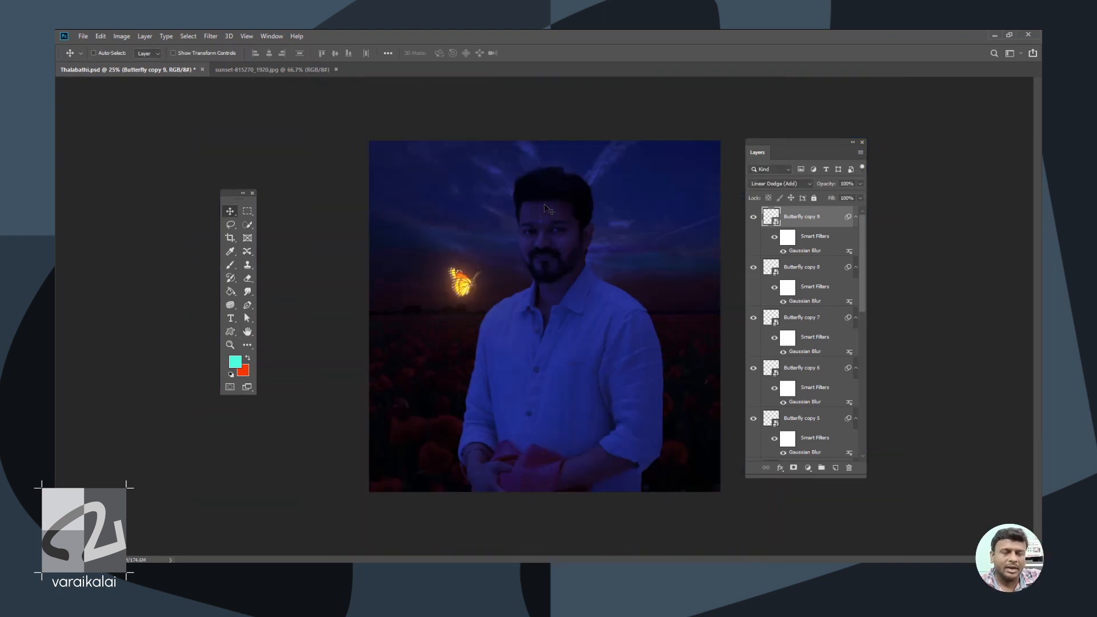
- Add a Hue/Saturation adjustment layer above Levels 1 copy and clip it to the man's layer
left_click(821, 484)
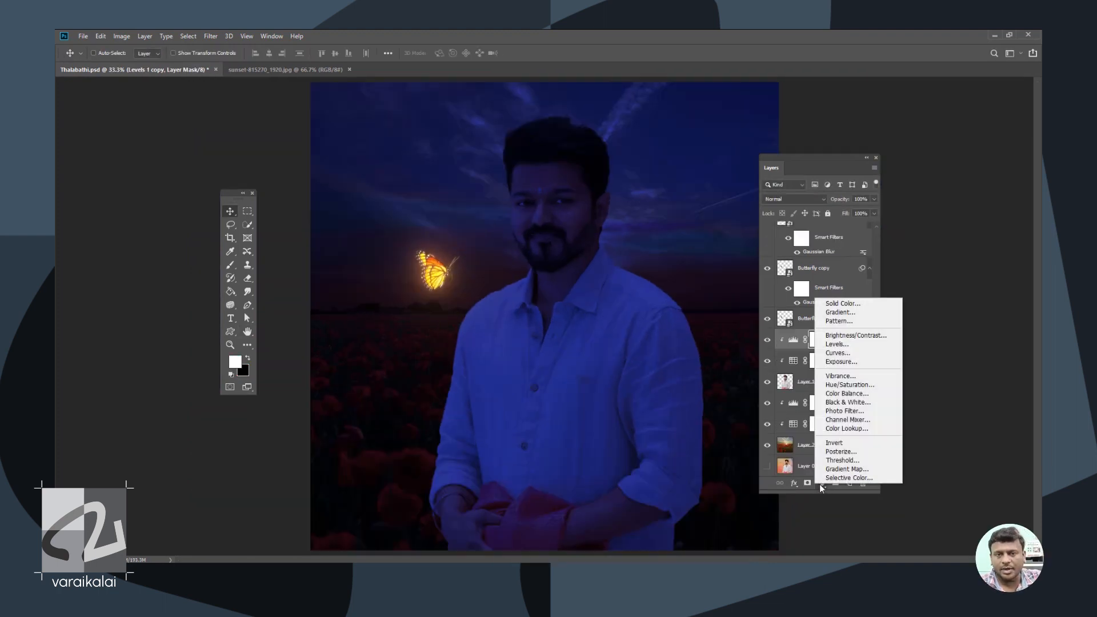
left_click(848, 386)
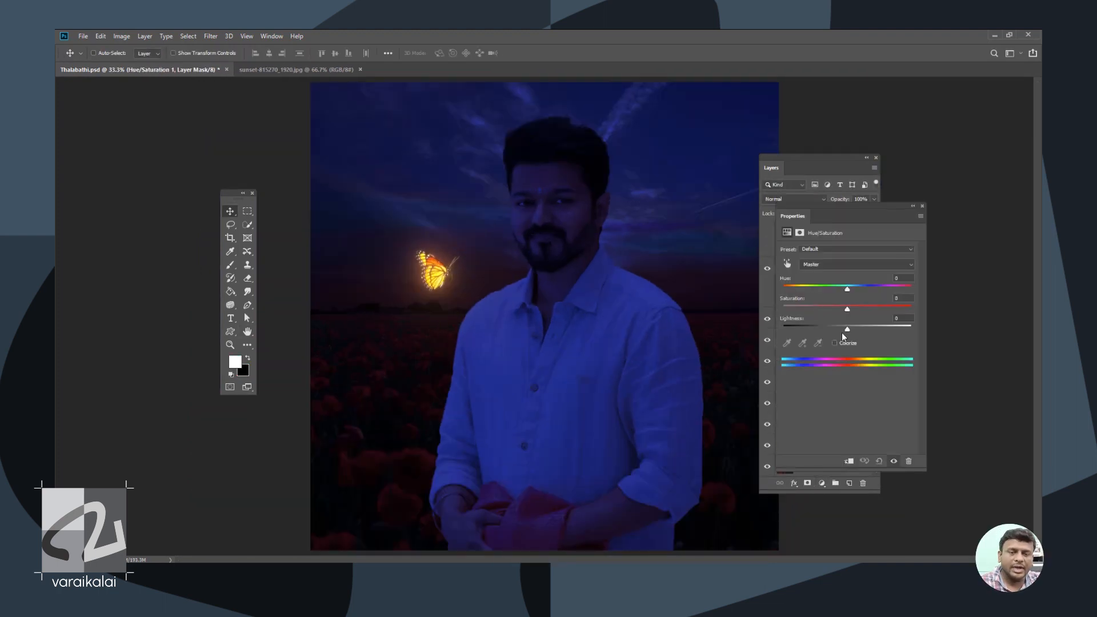
left_click(923, 207)
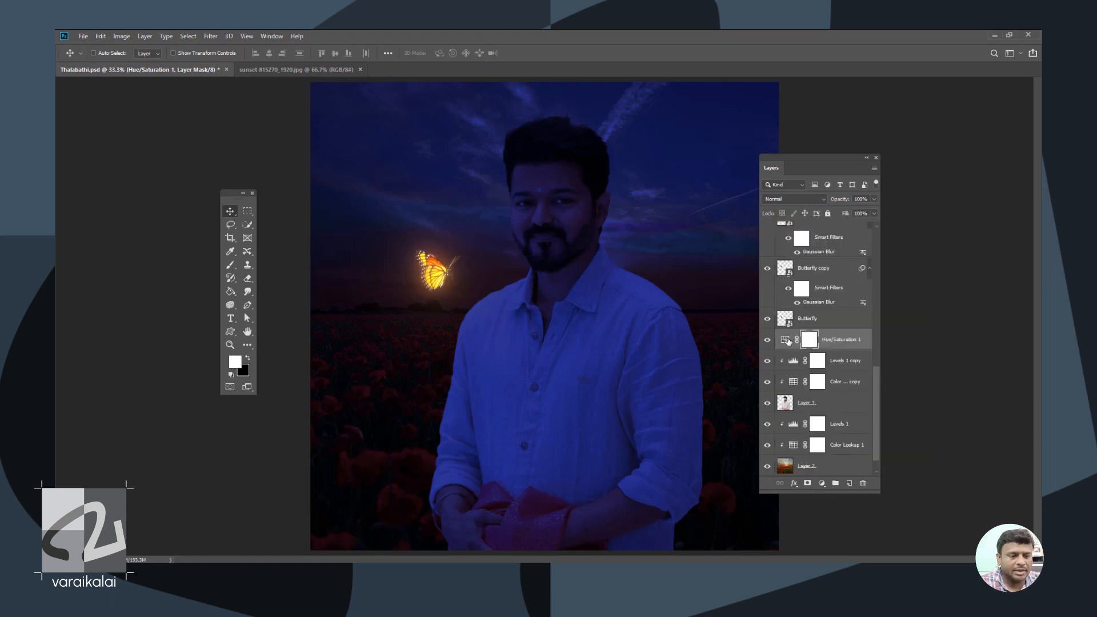
right_click(833, 344)
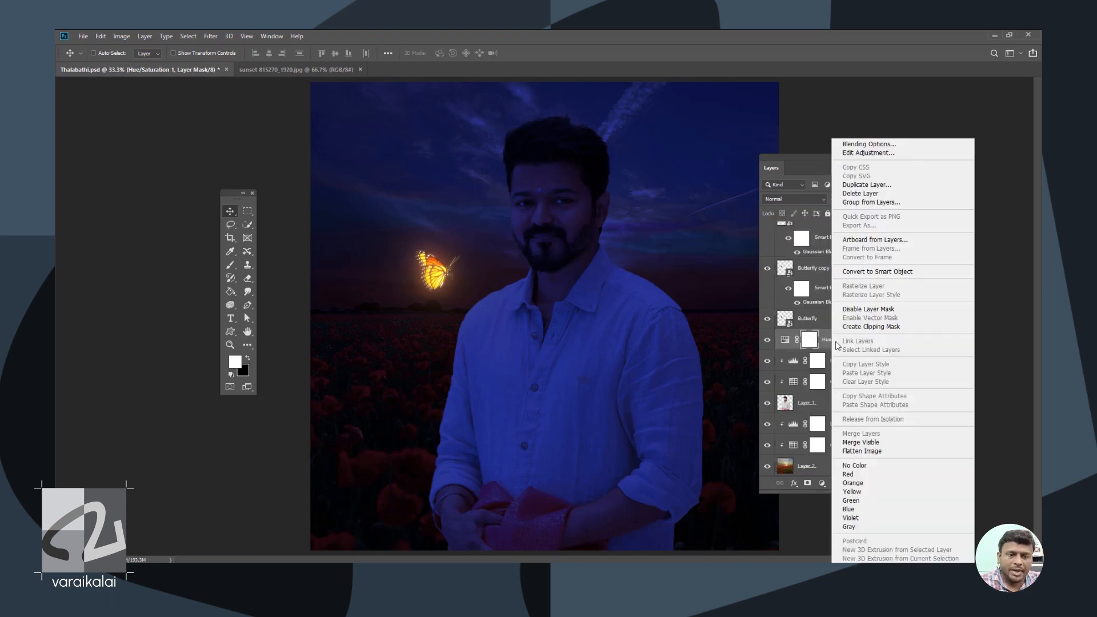
left_click(883, 328)
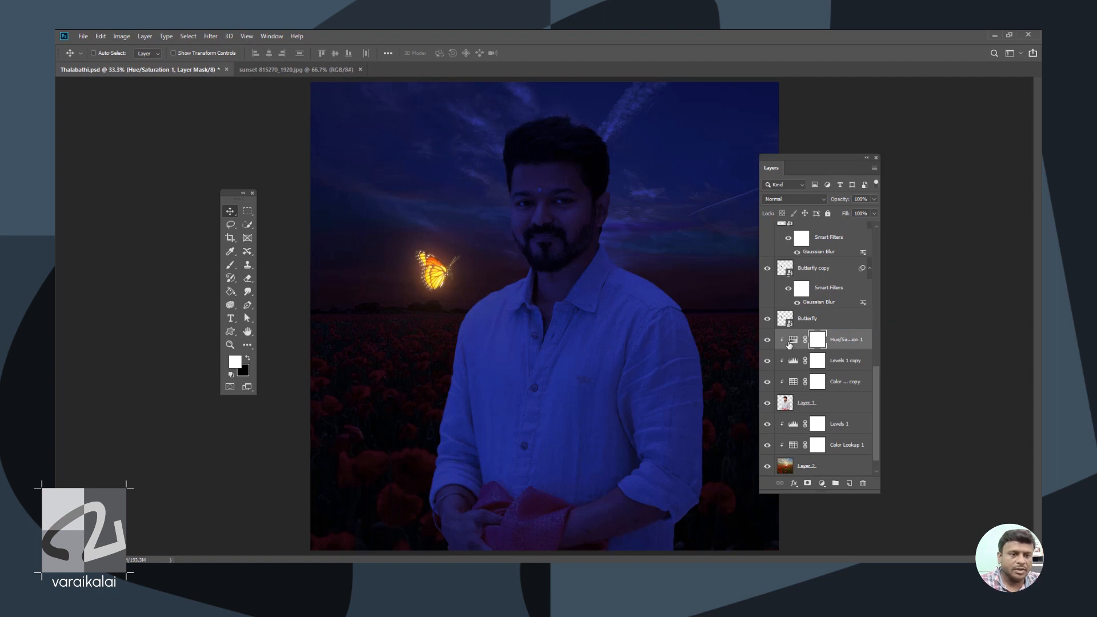
- Colorize the man golden yellow in the Hue/Saturation adjustment with hue 46, saturation 93 and lightness +31
double_click(792, 341)
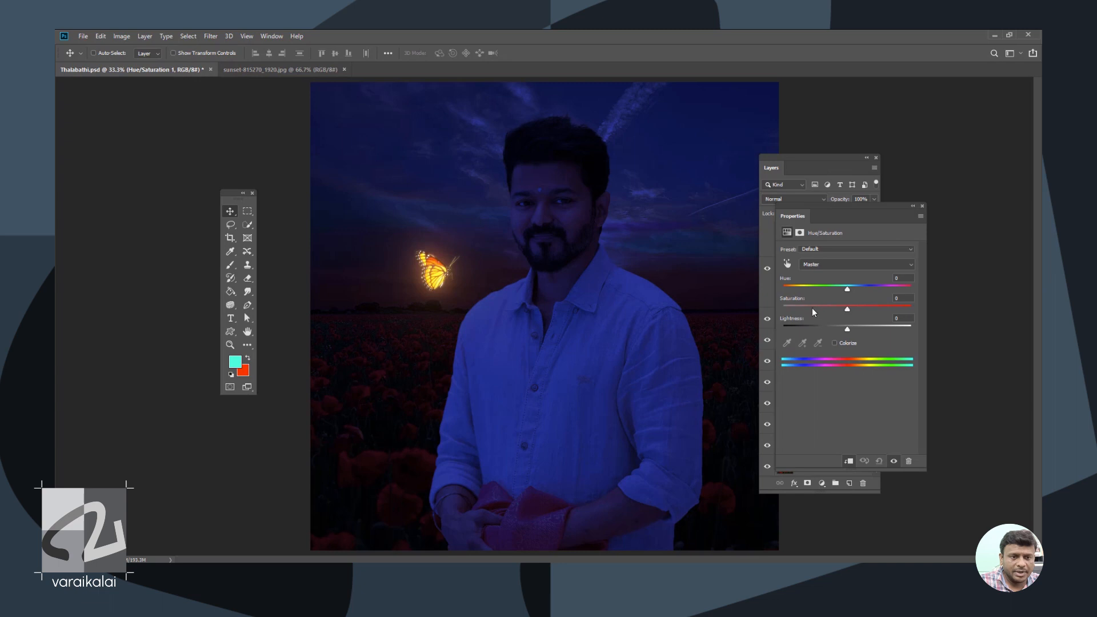
left_click_drag(861, 330, 869, 330)
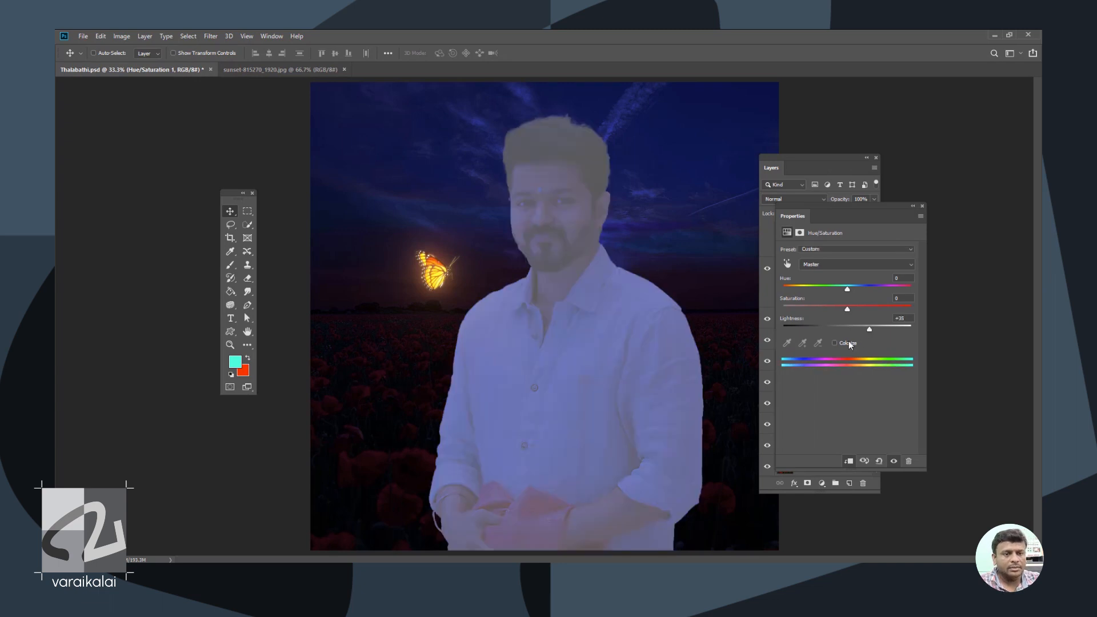
left_click(836, 343)
left_click_drag(824, 290, 805, 292)
left_click_drag(848, 330, 862, 329)
left_click_drag(816, 309, 855, 310)
left_click_drag(801, 289, 801, 290)
mouse_move(863, 309)
left_mouse_down()
mouse_move(890, 308)
mouse_move(868, 330)
left_mouse_up()
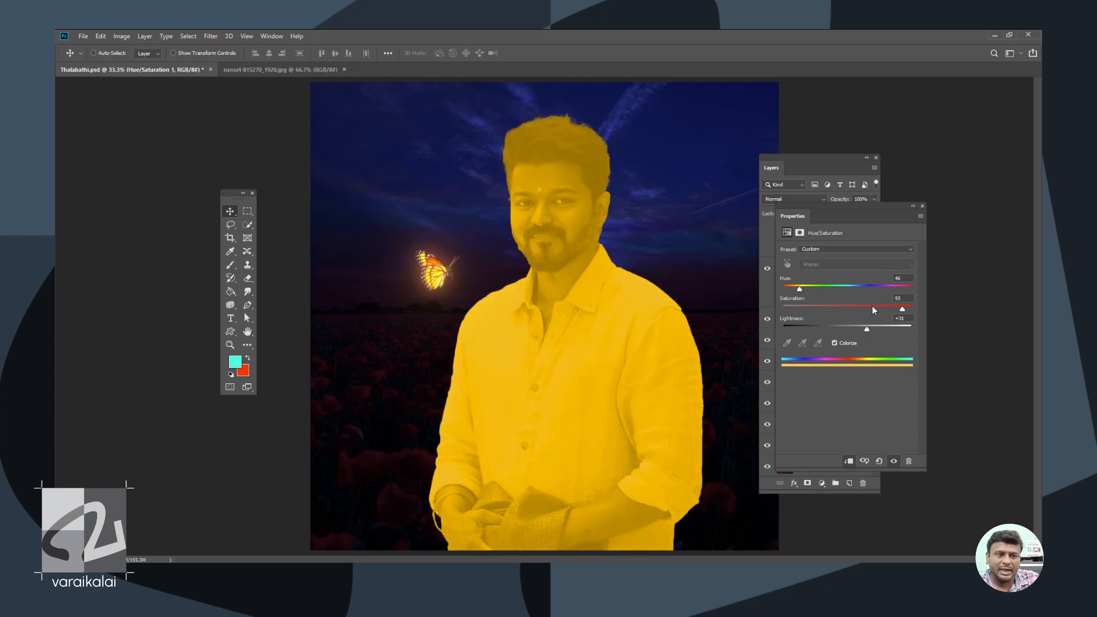
left_click(922, 206)
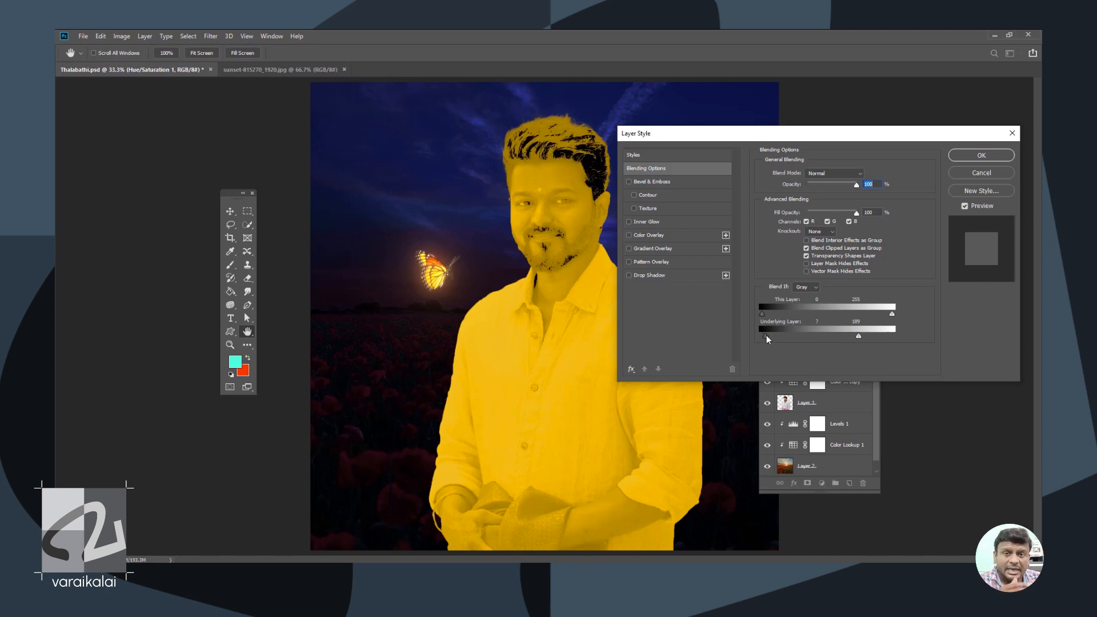
- Split the Hue/Saturation layer's Blend If black point for the underlying layer to 0 / 30
left_click_drag(768, 335, 761, 339)
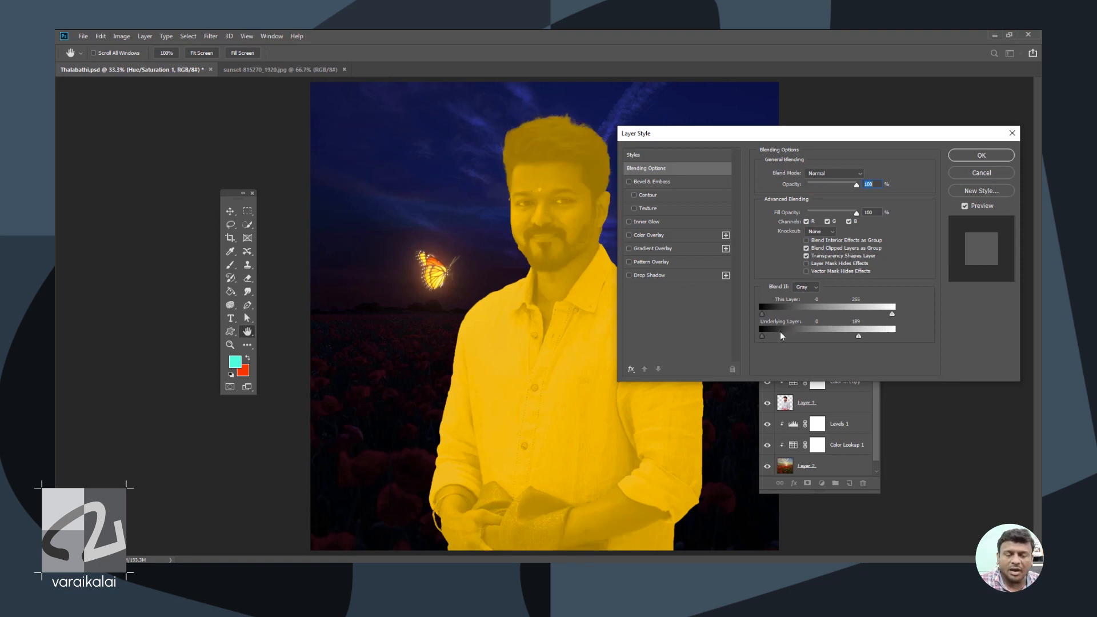
key("alt")
mouse_move(765, 341)
left_mouse_down()
mouse_move(793, 340)
mouse_move(779, 339)
left_mouse_up()
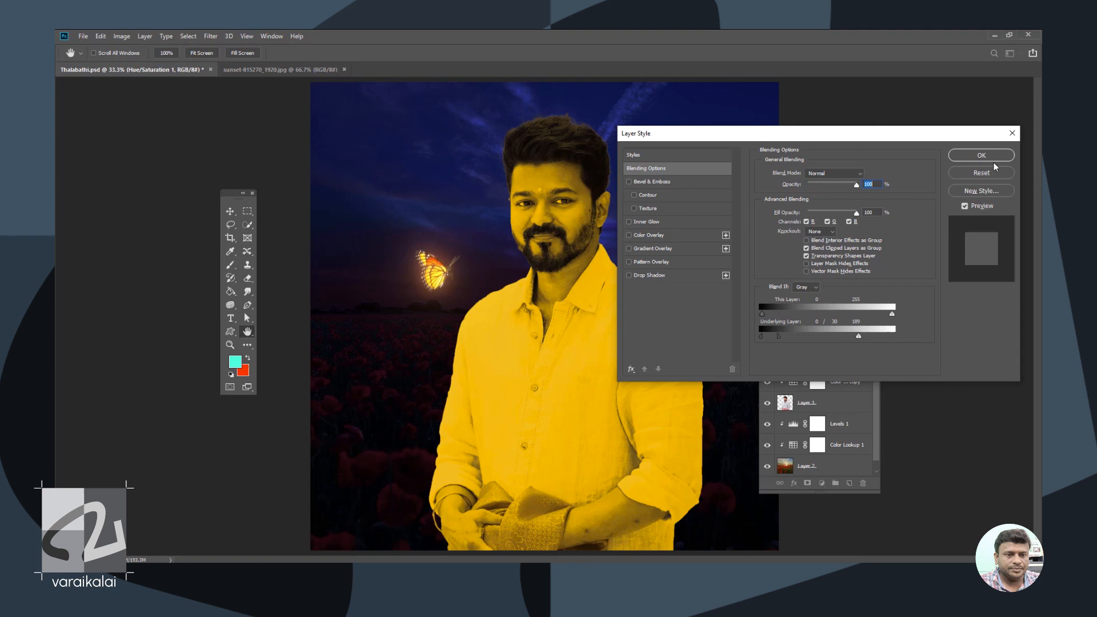
left_click(978, 156)
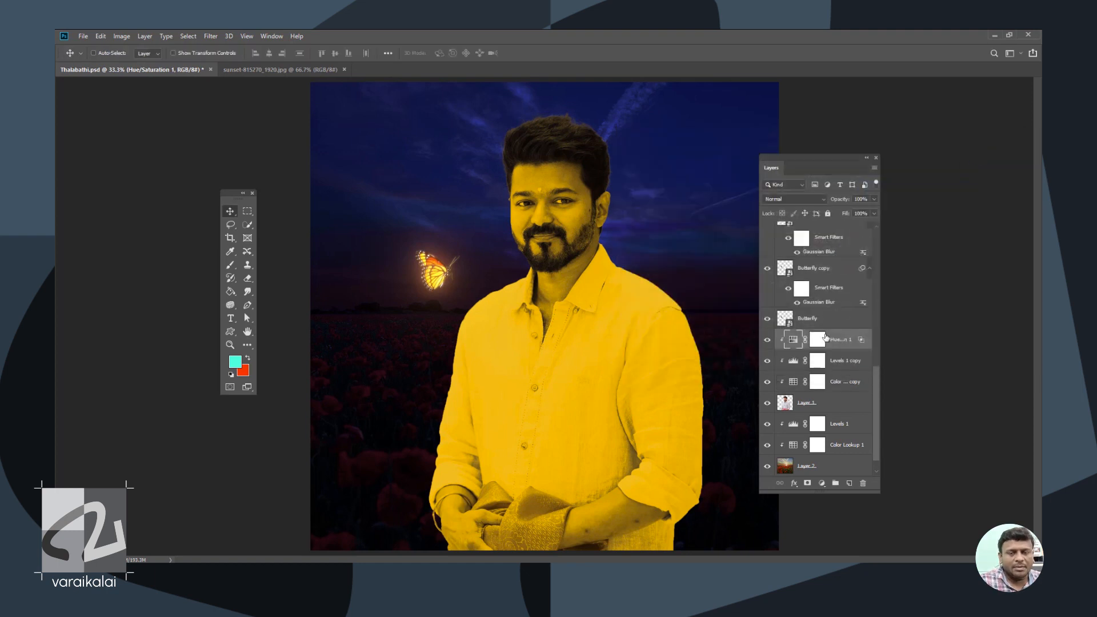
- Invert the Hue/Saturation layer mask to black and ready the Brush tool with a 5% flow
left_click(818, 341)
key("ctrl+i")
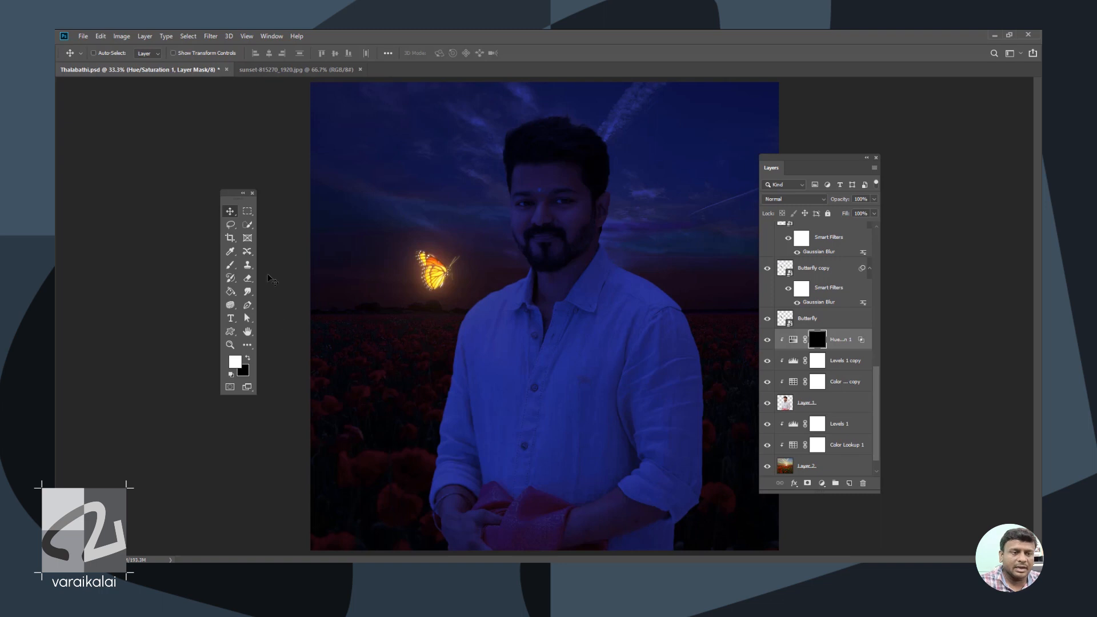
left_click(231, 265)
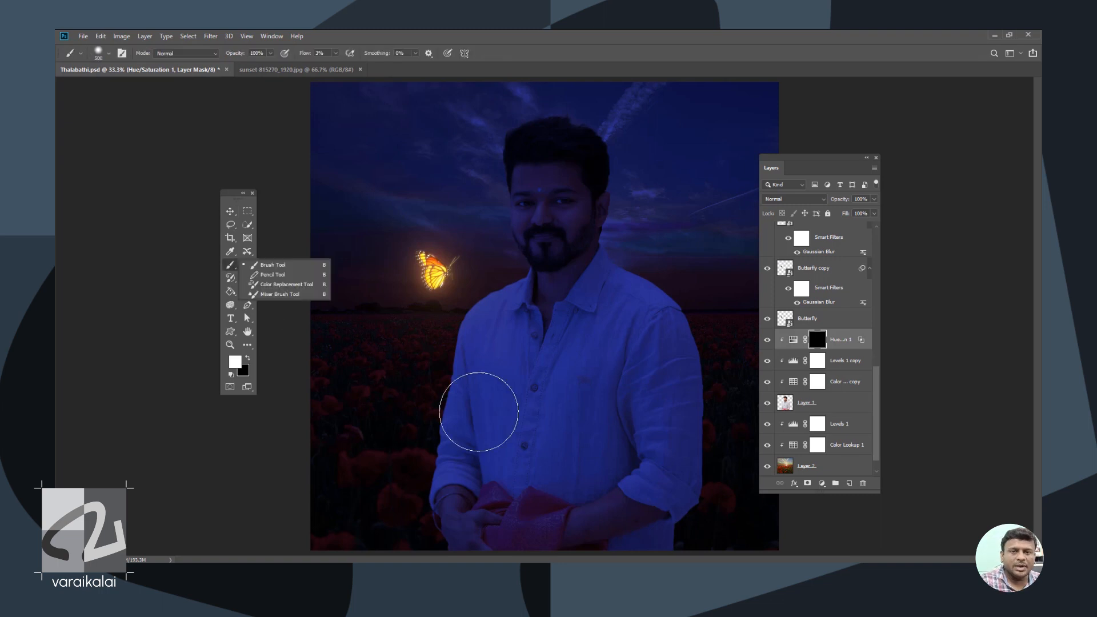
left_click(274, 266)
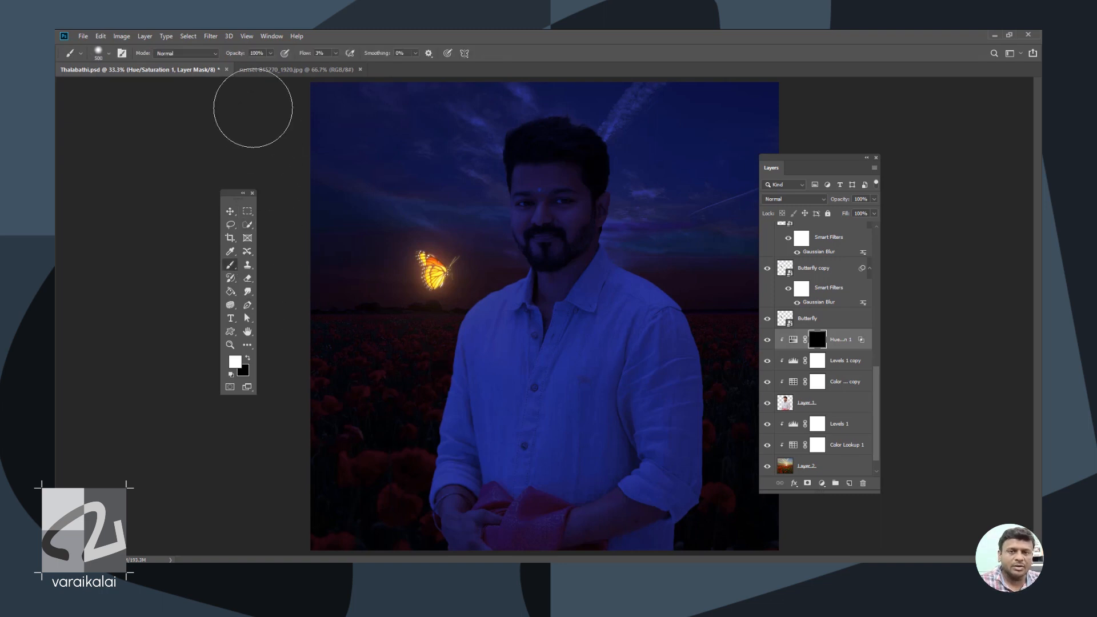
left_click(335, 53)
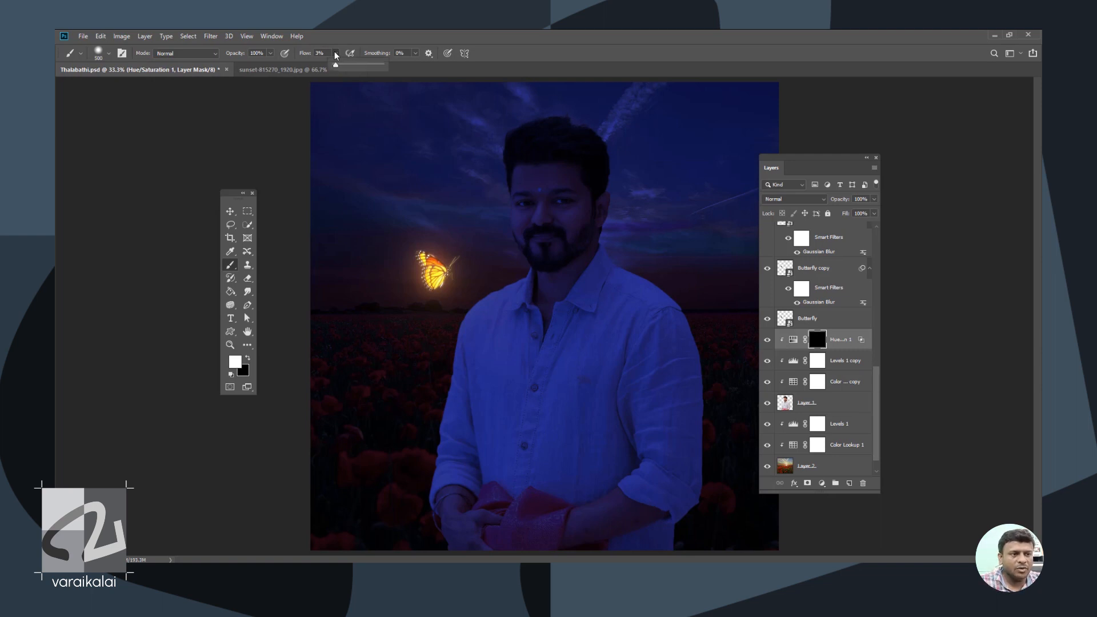
left_click_drag(338, 67, 336, 67)
- Paint white on the Hue/Saturation mask over the man's shoulder and face on the side facing the butterfly
key("ctrl+plus")
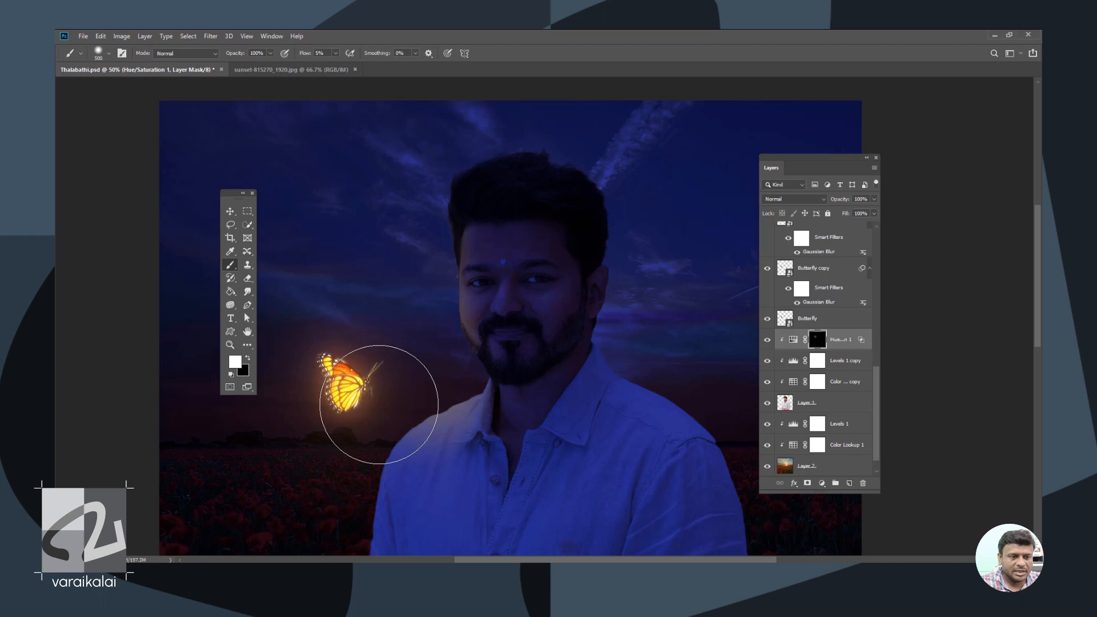
mouse_move(343, 470)
left_mouse_down()
mouse_move(425, 379)
mouse_move(430, 400)
mouse_move(440, 396)
mouse_move(441, 362)
left_mouse_up()
key("bracketleft")
key("bracketleft")
key("bracketleft")
mouse_move(435, 219)
left_mouse_down()
mouse_move(470, 168)
mouse_move(505, 145)
mouse_move(442, 181)
mouse_move(428, 330)
mouse_move(443, 341)
mouse_move(465, 296)
left_mouse_up()
key("bracketright")
key("bracketright")
- Lower the brush flow to 4% and build up the yellow light on the man's face, collar and chest with a larger brush
left_click(335, 52)
left_click_drag(335, 67, 333, 68)
mouse_move(451, 274)
left_mouse_down()
mouse_move(453, 264)
mouse_move(451, 319)
mouse_move(490, 441)
mouse_move(438, 457)
left_mouse_up()
left_click_drag(479, 260, 515, 171)
key("bracketright")
key("bracketright")
key("bracketright")
mouse_move(480, 292)
left_mouse_down()
mouse_move(473, 194)
mouse_move(456, 175)
mouse_move(466, 295)
mouse_move(480, 257)
mouse_move(455, 147)
mouse_move(467, 257)
mouse_move(445, 249)
left_mouse_up()
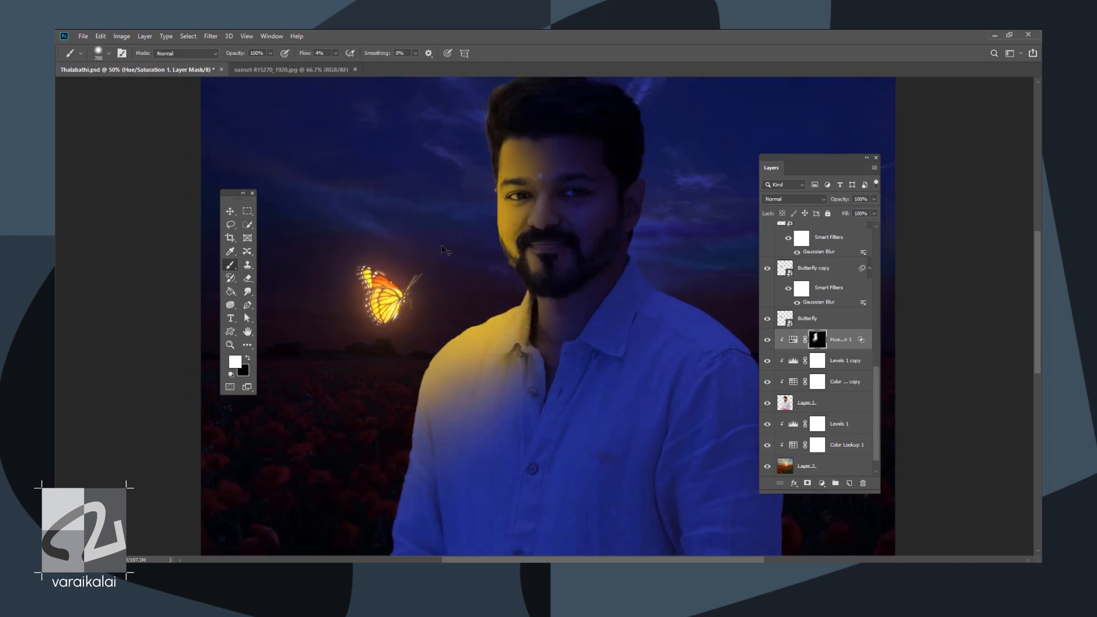
key("ctrl+minus")
mouse_move(526, 257)
left_mouse_down()
mouse_move(497, 339)
mouse_move(446, 359)
mouse_move(498, 324)
left_mouse_up()
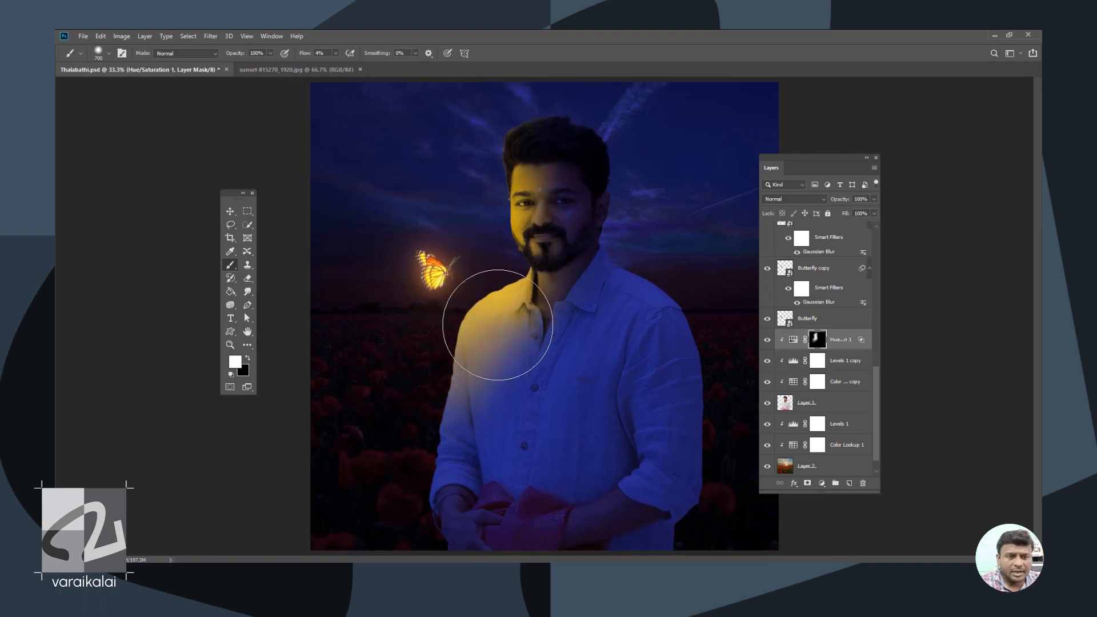
- Set the Hue/Saturation layer's blend mode to Linear Dodge (Add) and prepare a black brush at size 500
left_click(794, 199)
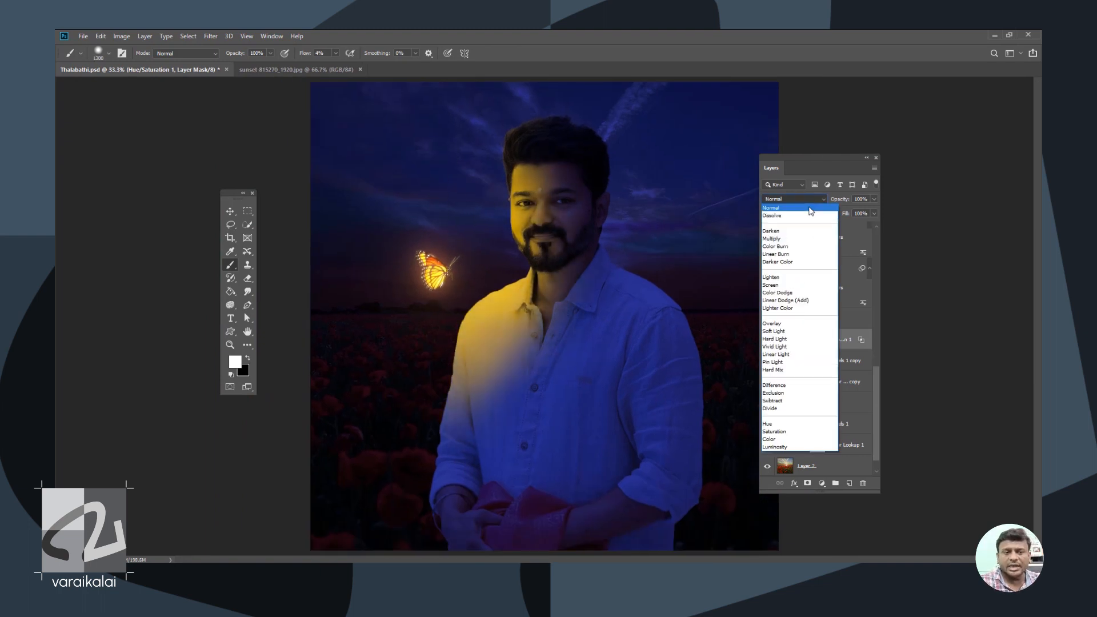
left_click(814, 300)
key("x")
key("bracketleft")
key("bracketleft")
key("bracketleft")
key("bracketleft")
key("bracketleft")
key("bracketleft")
key("bracketleft")
key("bracketleft")
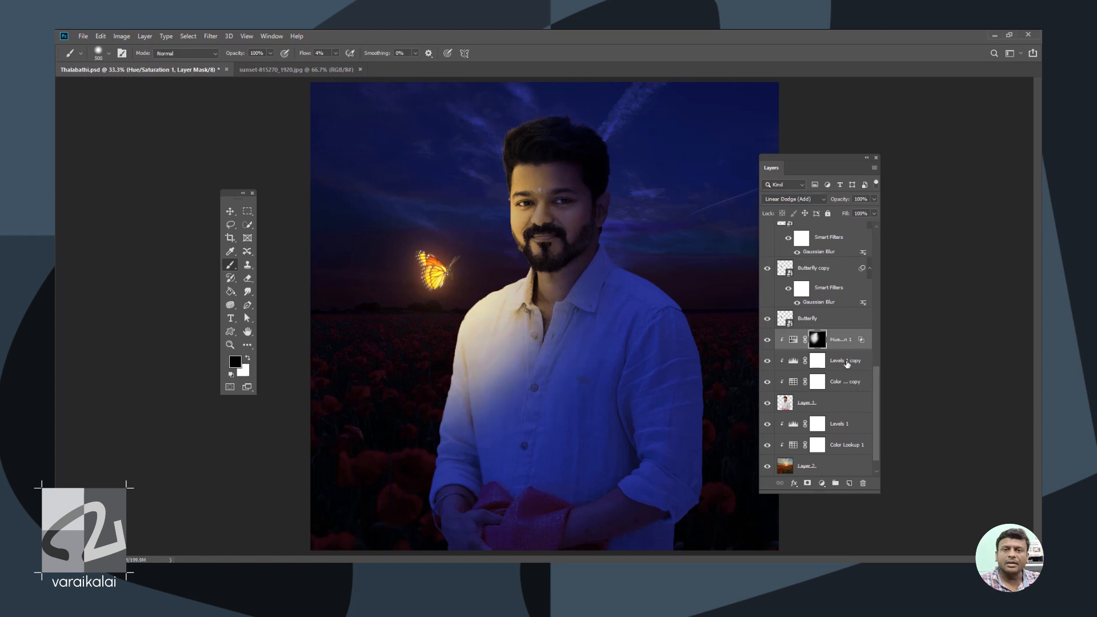
- Reduce the opacity of the Levels 1 copy layer to 70%
left_click(848, 364)
left_click(874, 199)
left_click_drag(848, 210, 864, 211)
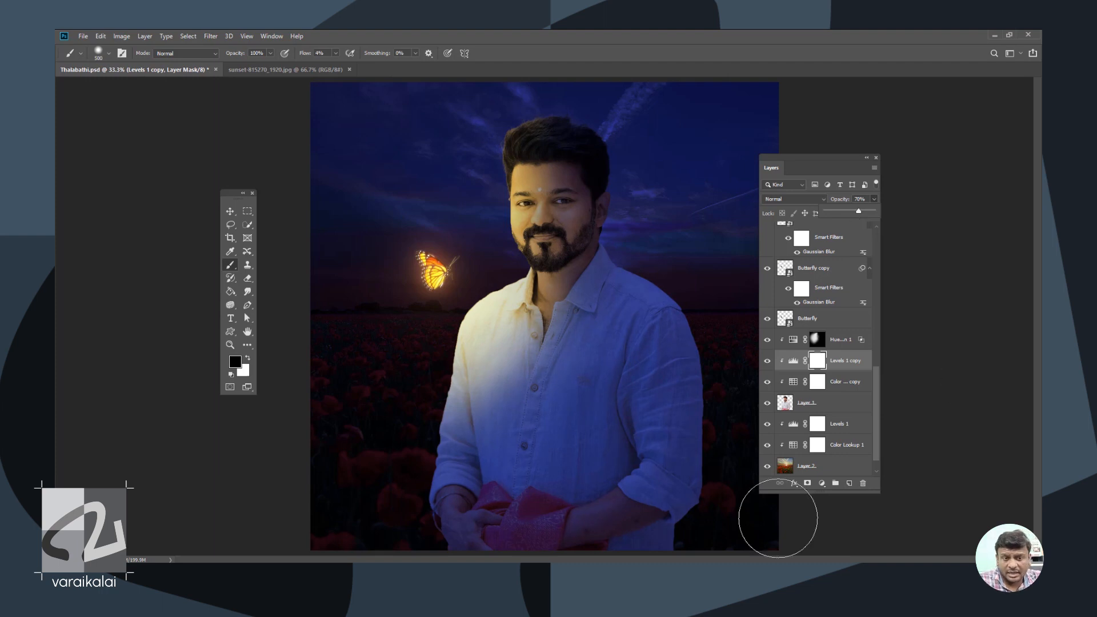
- Paint black on the Color Lookup 1 and Levels 1 masks to brighten the poppies below the butterfly
scroll(834, 443, "down", 1)
left_click(825, 431)
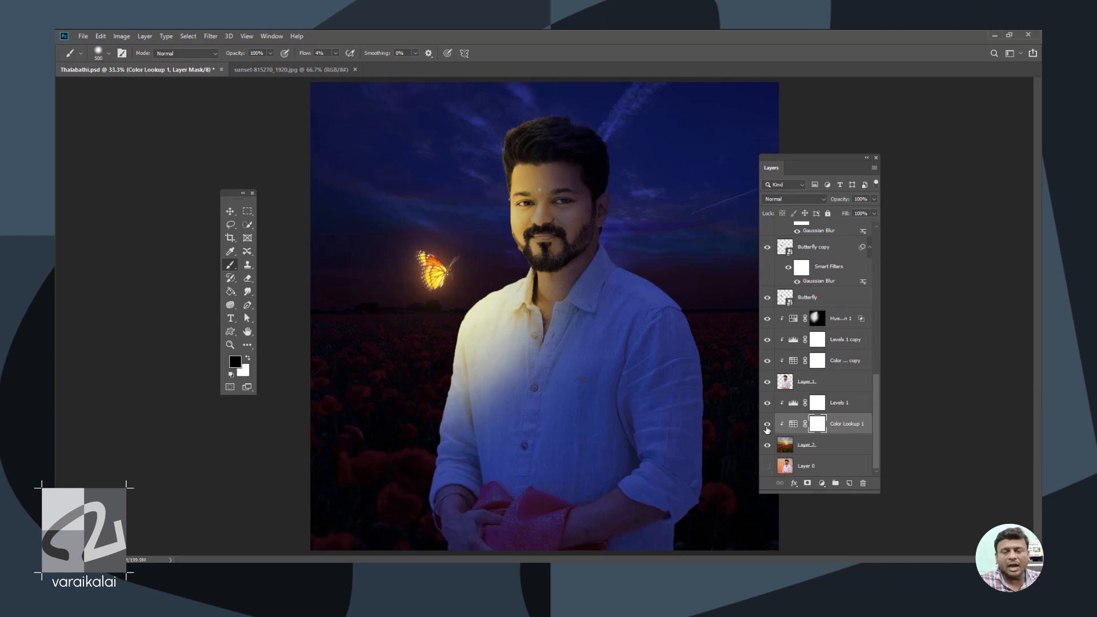
left_click(818, 403)
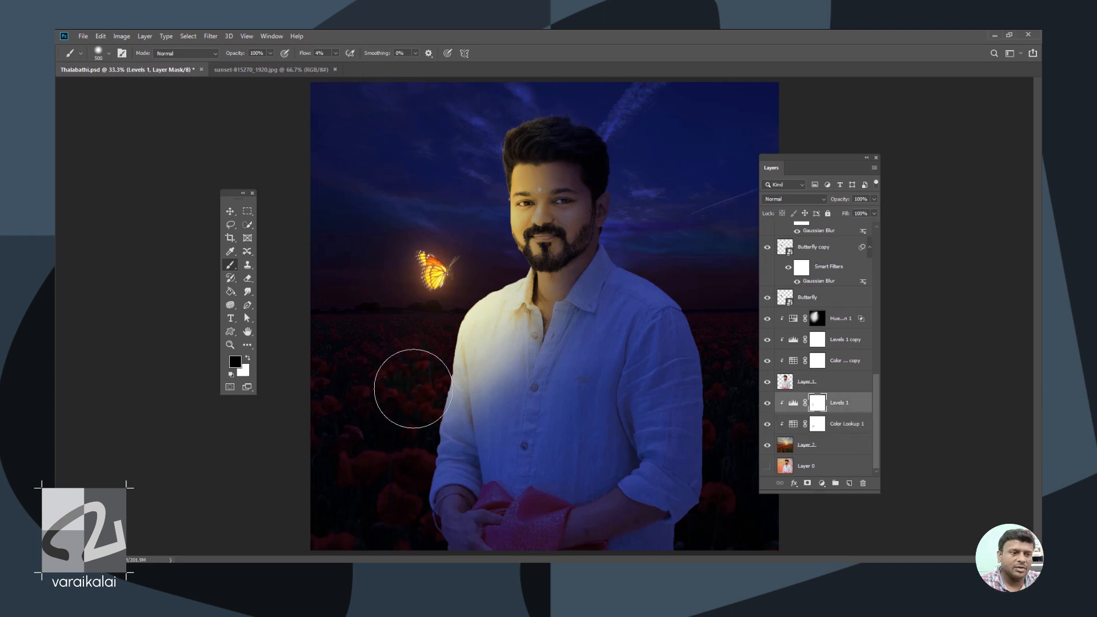
mouse_move(423, 371)
left_mouse_down()
mouse_move(424, 403)
mouse_move(436, 338)
left_mouse_up()
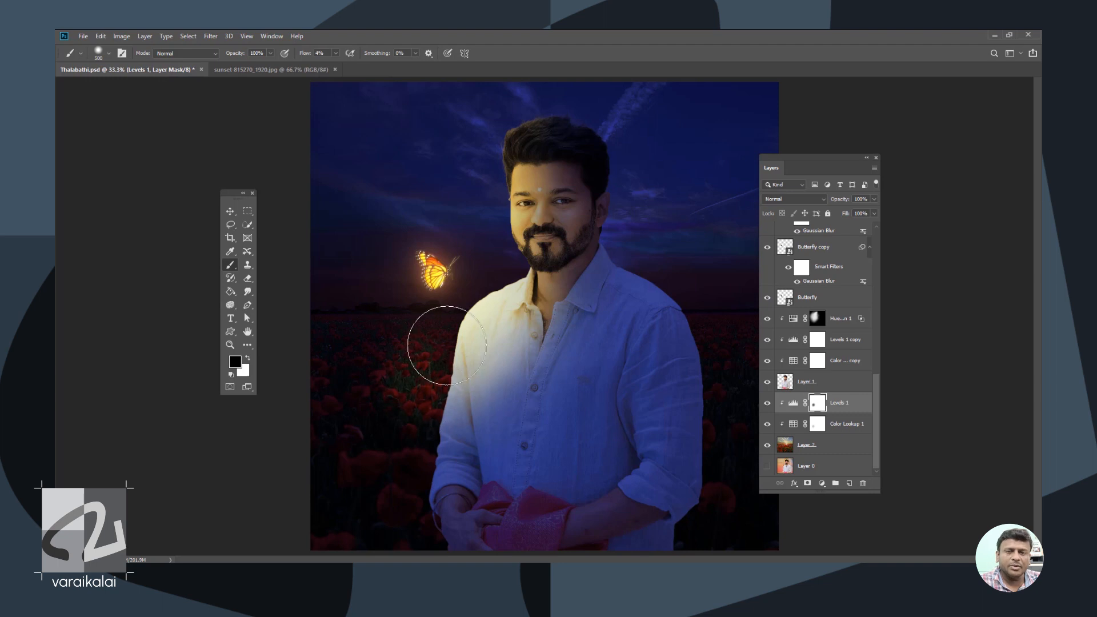
- Retune the man's Hue/Saturation light to a warmer orange with hue 36, saturation 88 and lightness +30
left_click(817, 319)
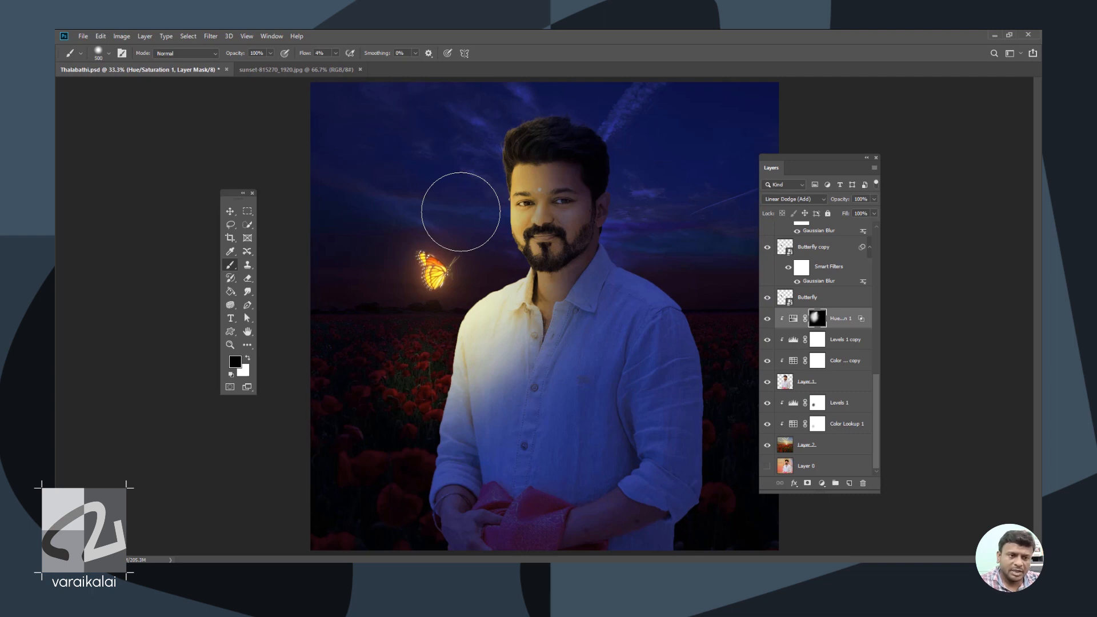
key("z")
key("ctrl+minus")
double_click(793, 318)
left_click_drag(802, 289, 796, 289)
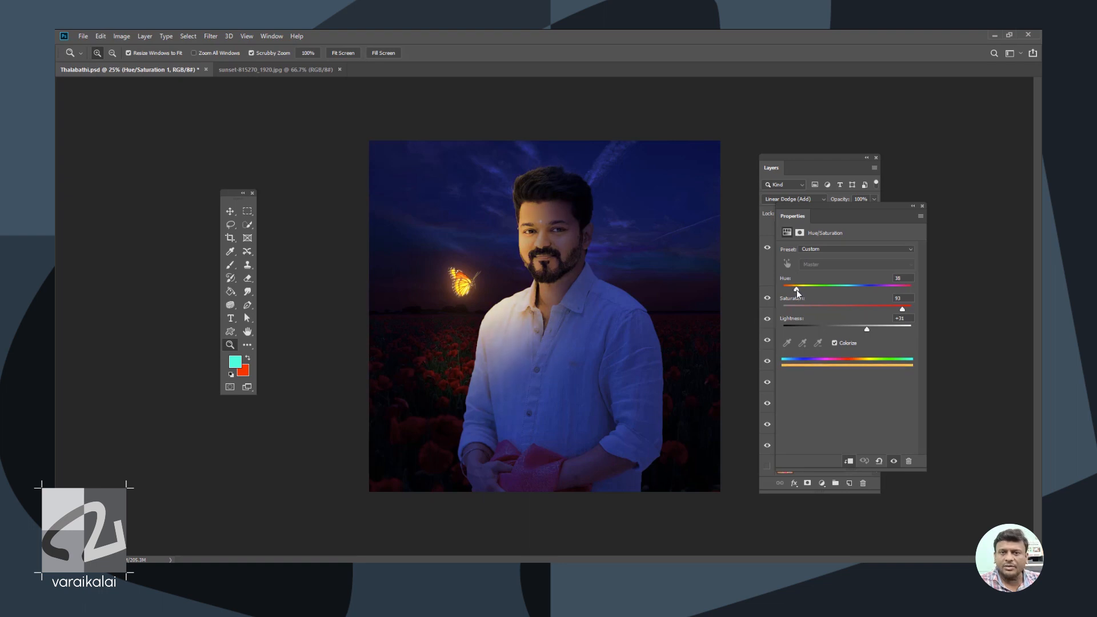
left_click_drag(873, 326, 895, 310)
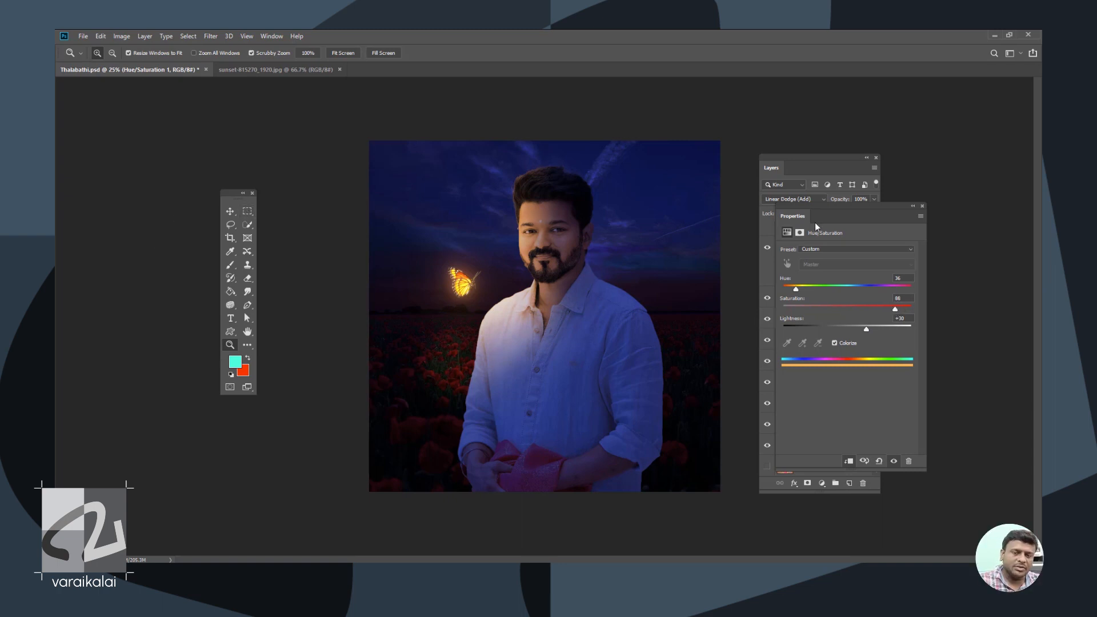
left_click(924, 206)
- Paint white broadly over the man on the Hue/Saturation mask with a size 2000 brush at 1% flow
key("b")
key("d")
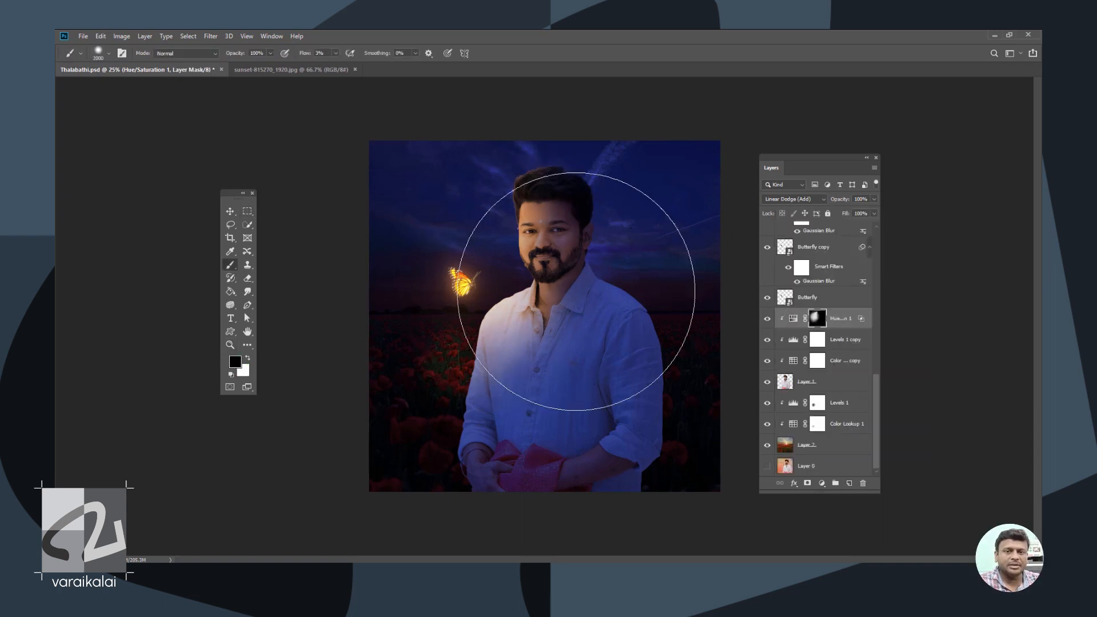
key("x")
left_click_drag(335, 52, 331, 65)
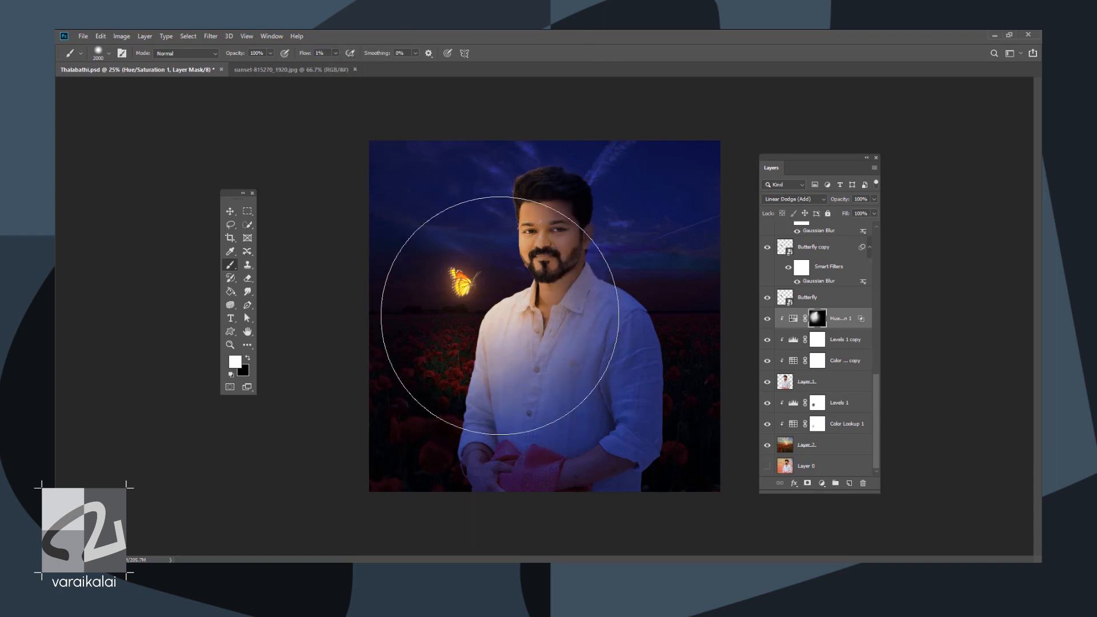
- Shrink the brush, switch to black and tone down the light on the man's side facing away from the butterfly
key("bracketleft")
key("bracketleft")
key("bracketleft")
key("bracketleft")
key("bracketleft")
key("bracketleft")
key("bracketleft")
key("x")
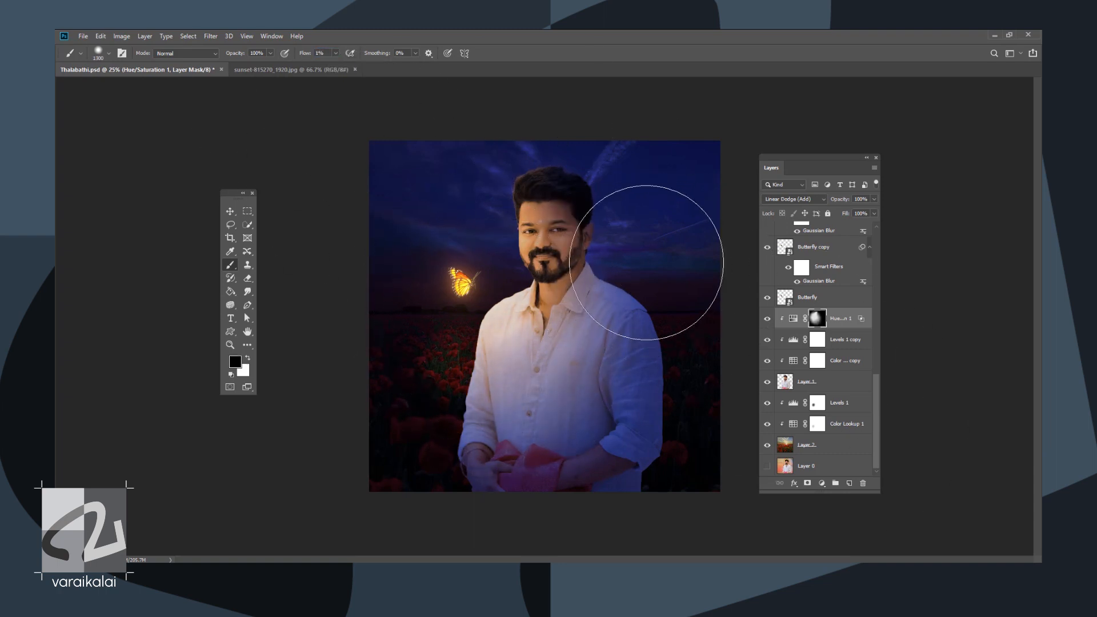
left_click_drag(335, 53, 334, 66)
key("bracketleft")
key("bracketleft")
key("bracketleft")
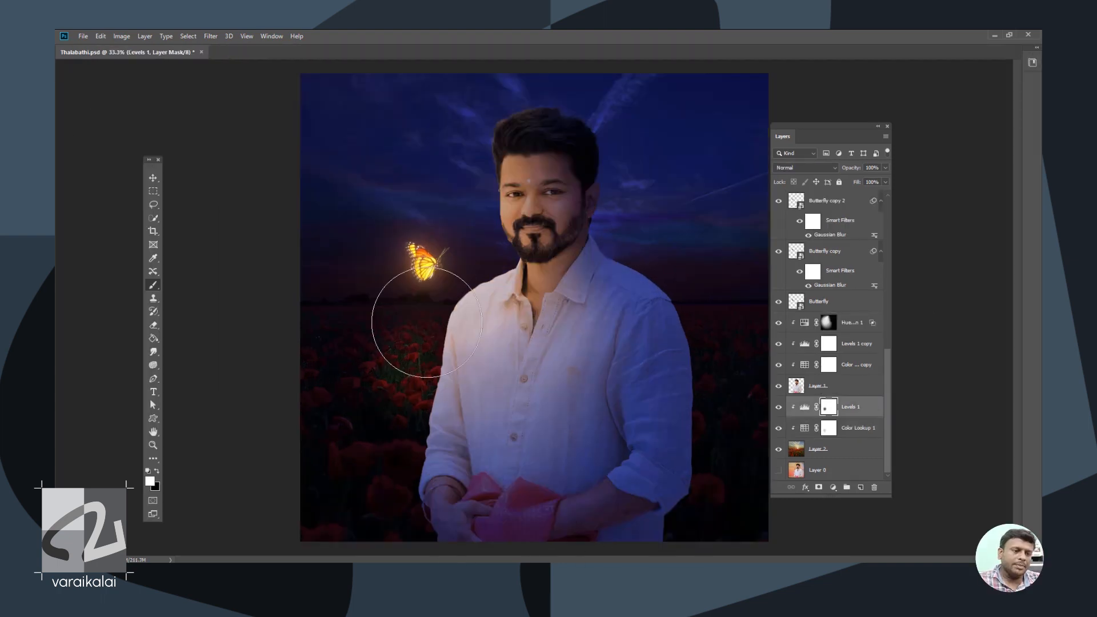
- Refine the Levels 1 and Color Lookup 1 masks around the large butterfly and the poppies below it with black and white paint
key("x")
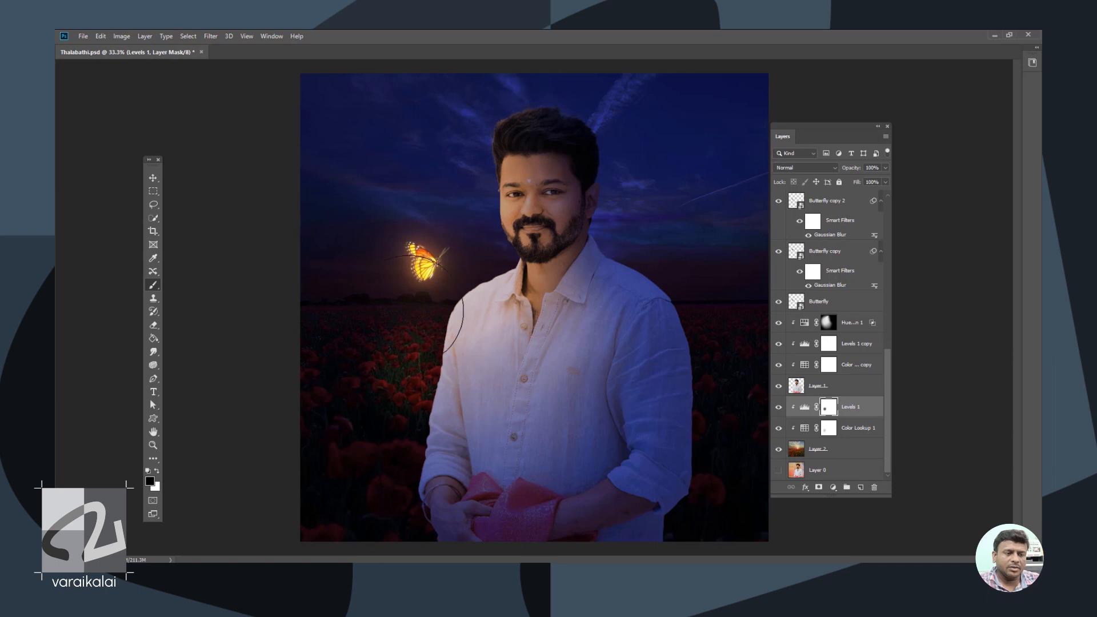
left_click(830, 429)
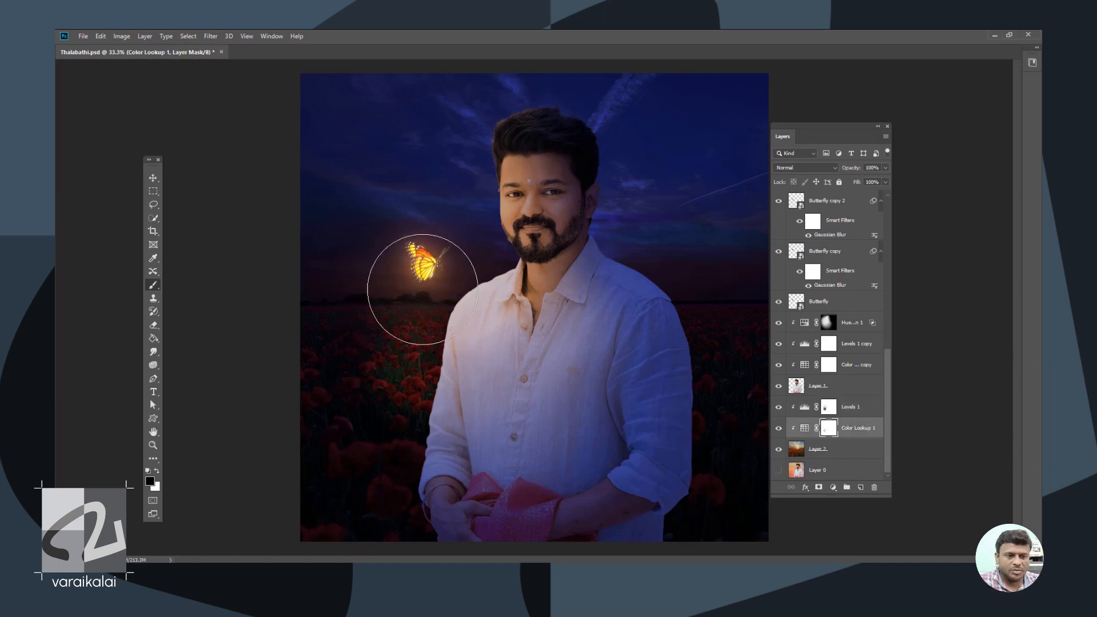
key("x")
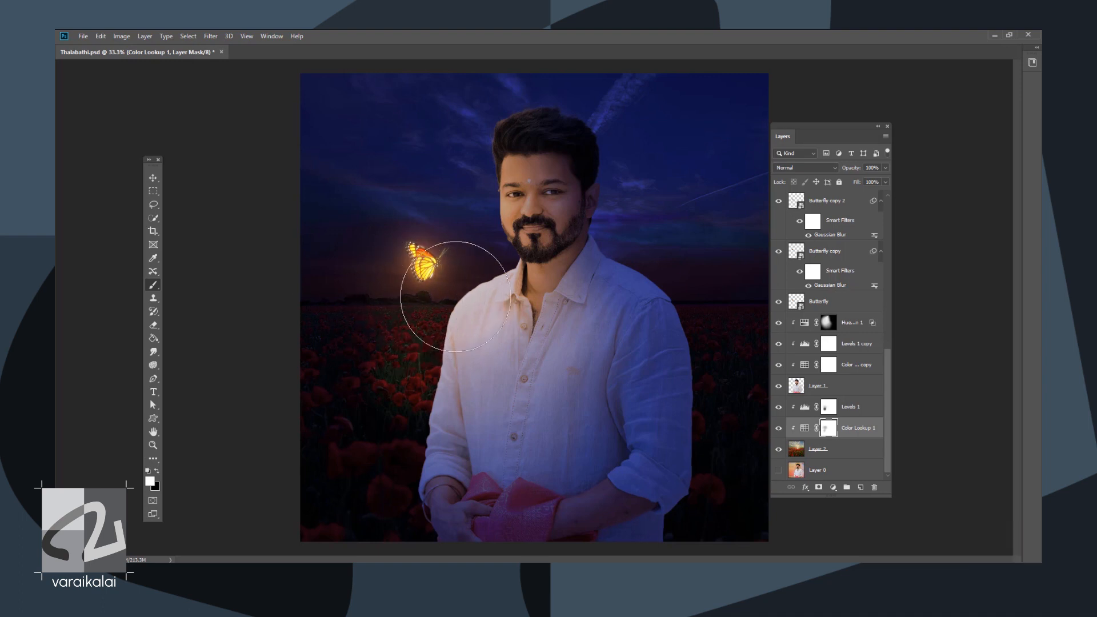
left_click(823, 406)
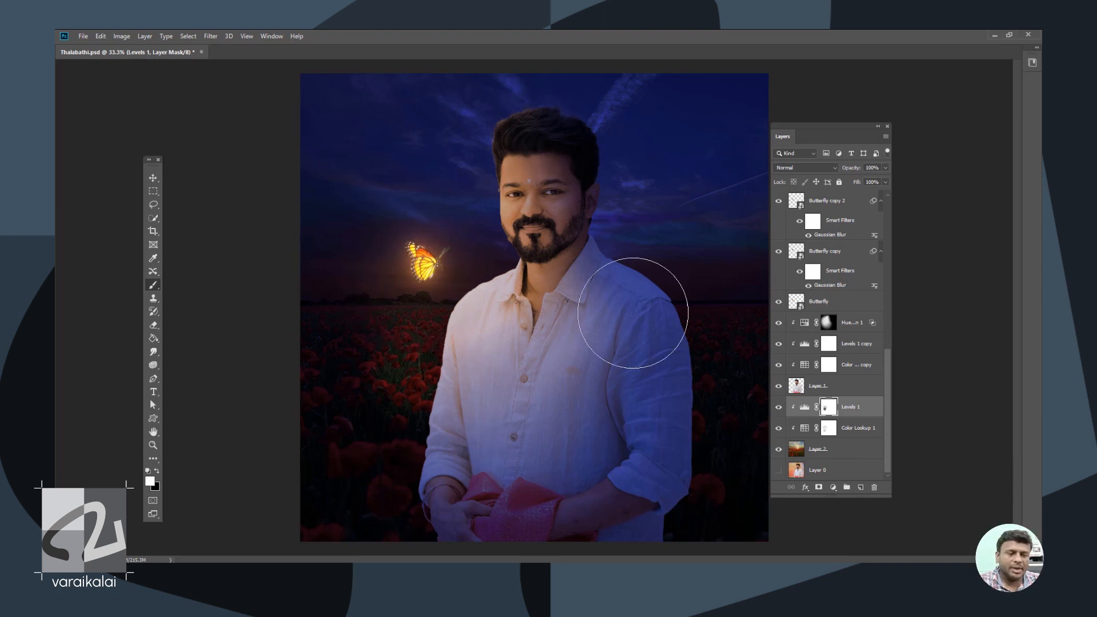
key("ctrl+minus")
key("v")
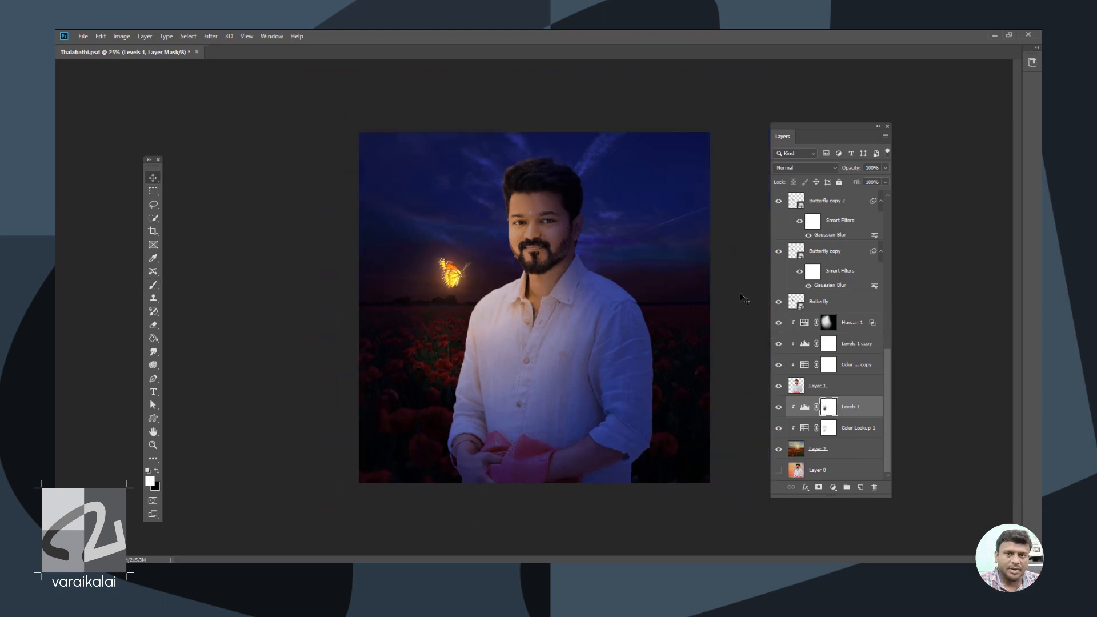
key("b")
key("x")
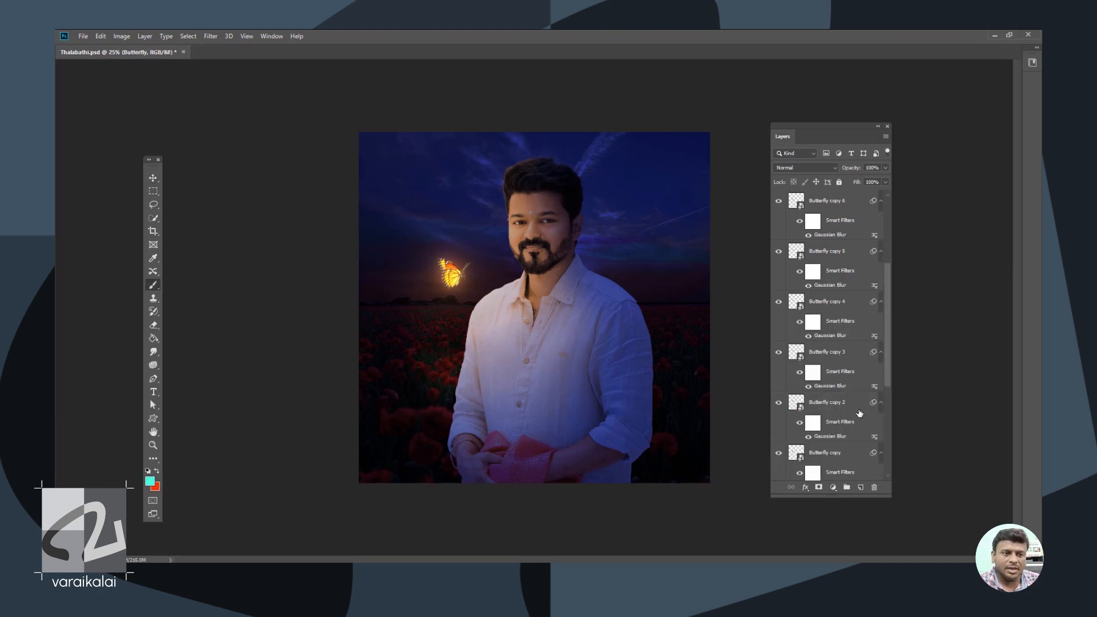
- Group the original butterfly layer and all its blurred copies together
scroll(825, 258, "up", 3)
left_click(849, 461, "shift")
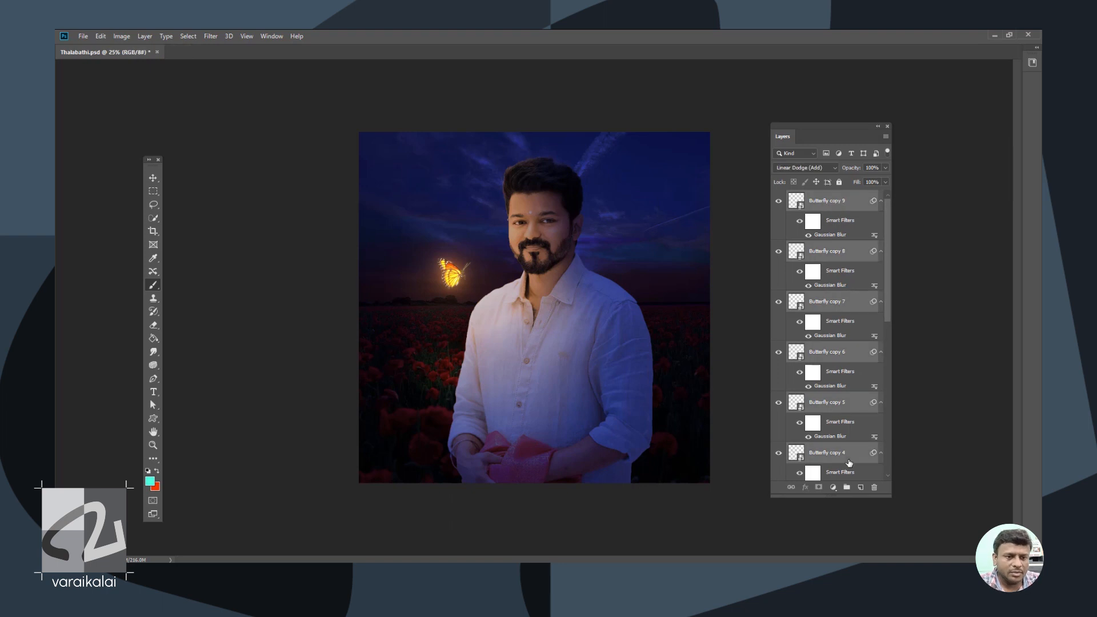
left_click_drag(849, 490, 849, 491)
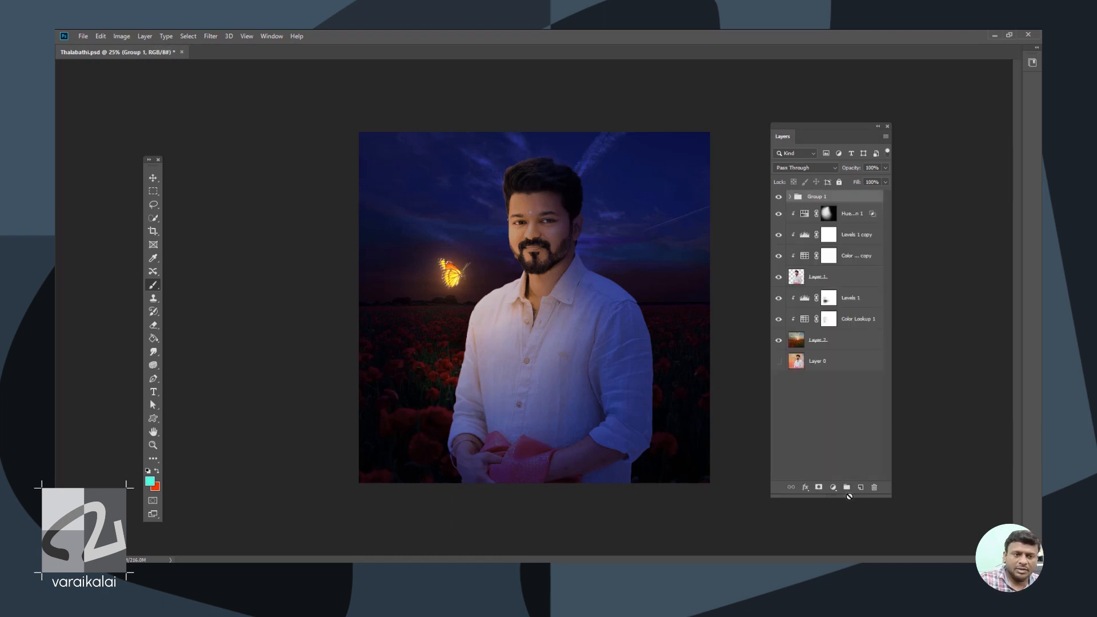
left_click(790, 198)
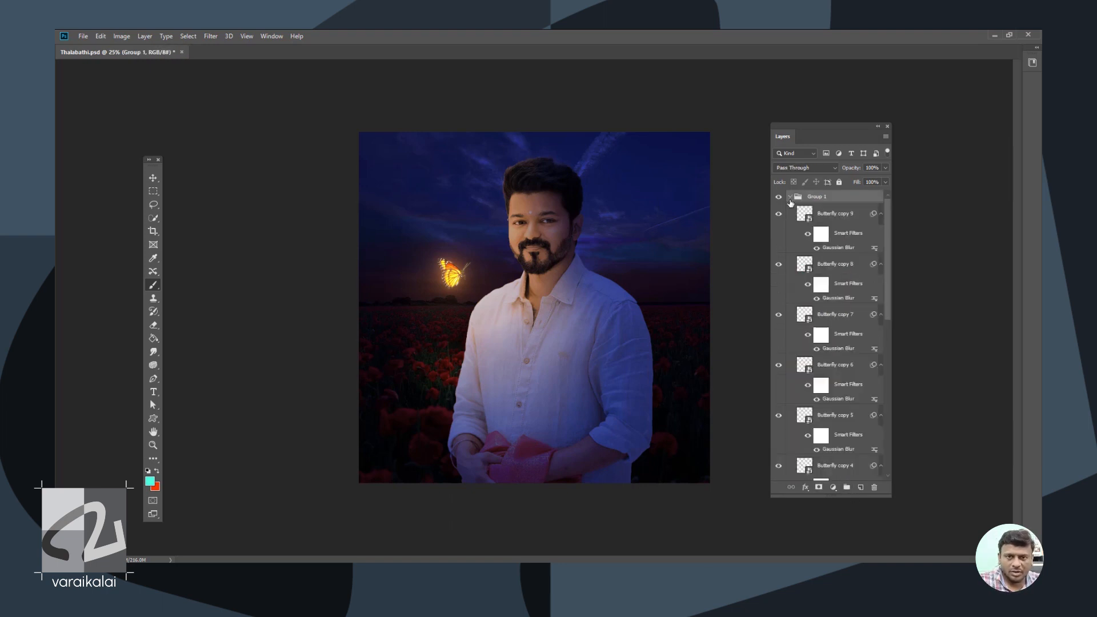
left_click(789, 197)
- Duplicate the butterfly group into the sky on the far side of the man's head and scale it to about half size
right_click(823, 200)
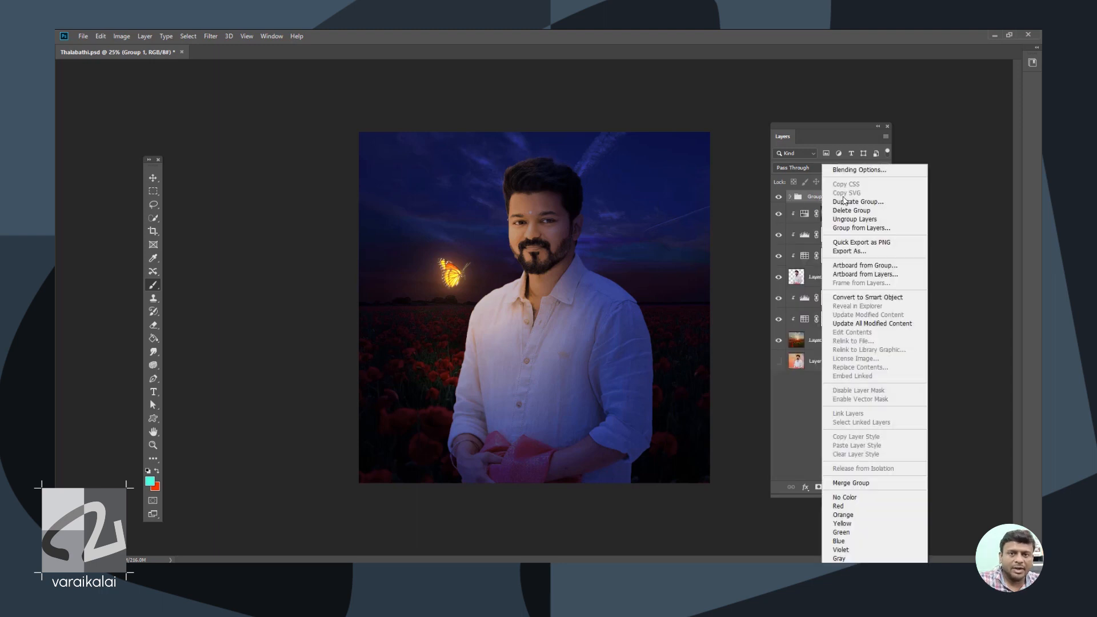
left_click(845, 203)
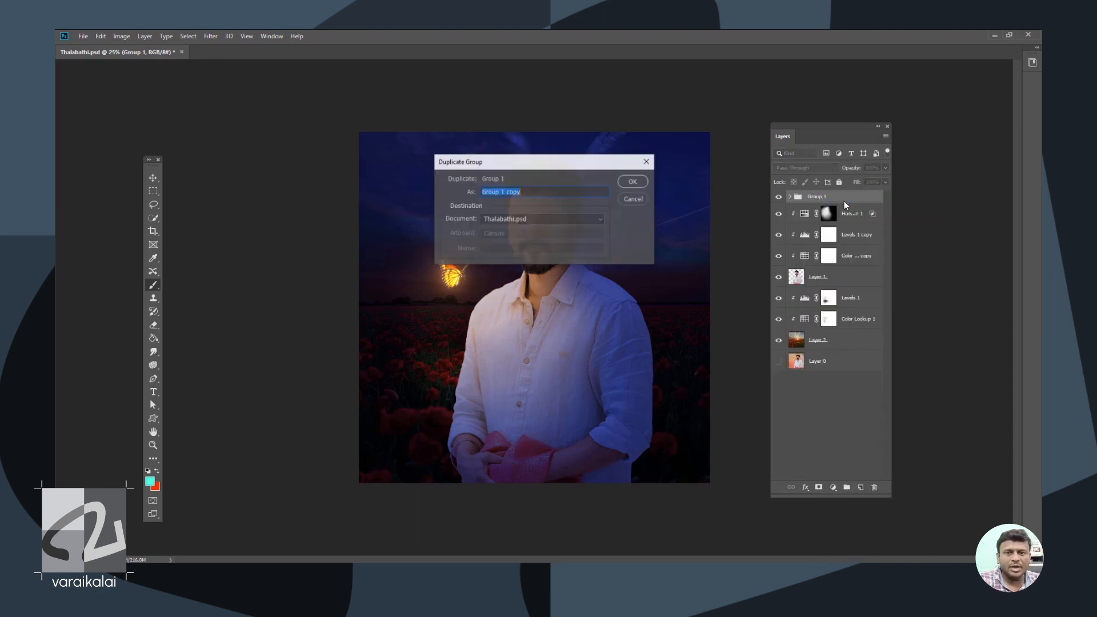
left_click(633, 181)
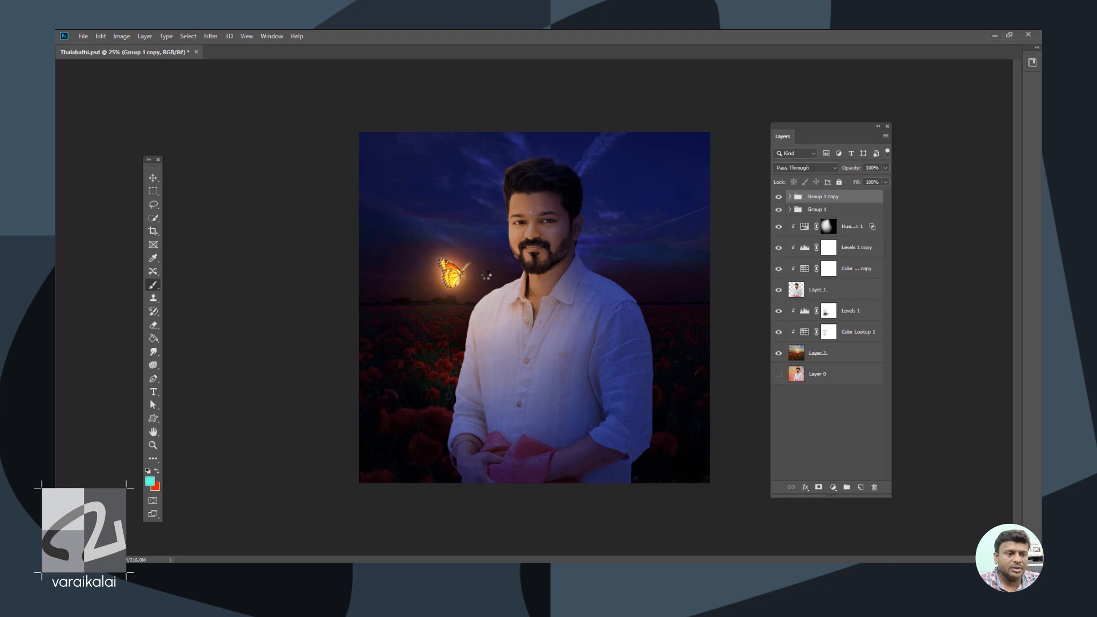
key("v")
left_click_drag(453, 277, 661, 213)
key("ctrl+t")
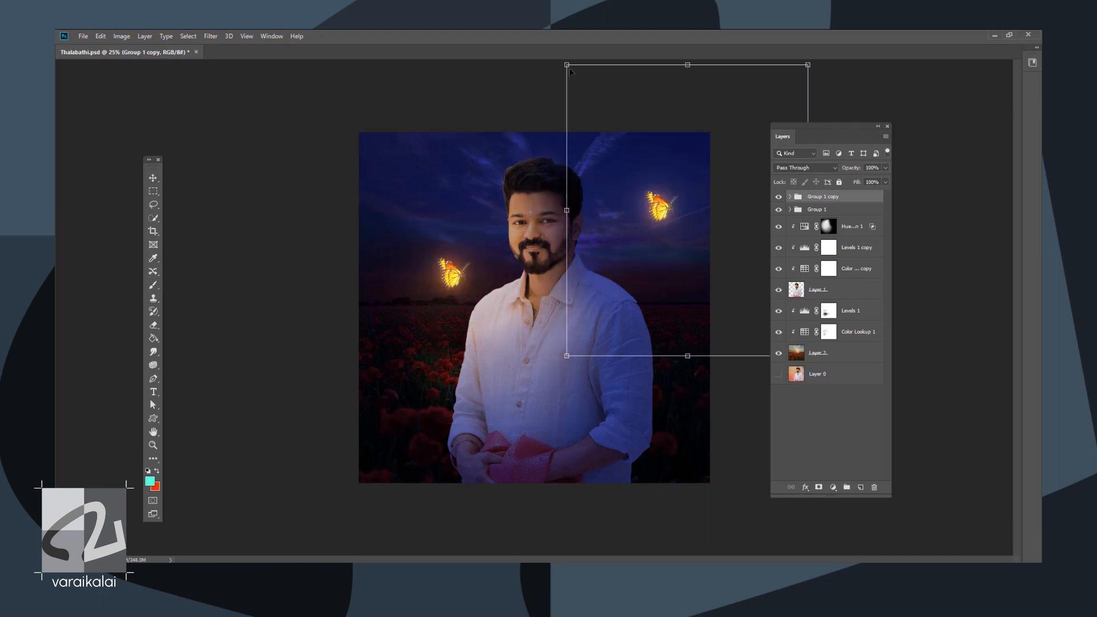
left_click_drag(580, 80, 633, 131)
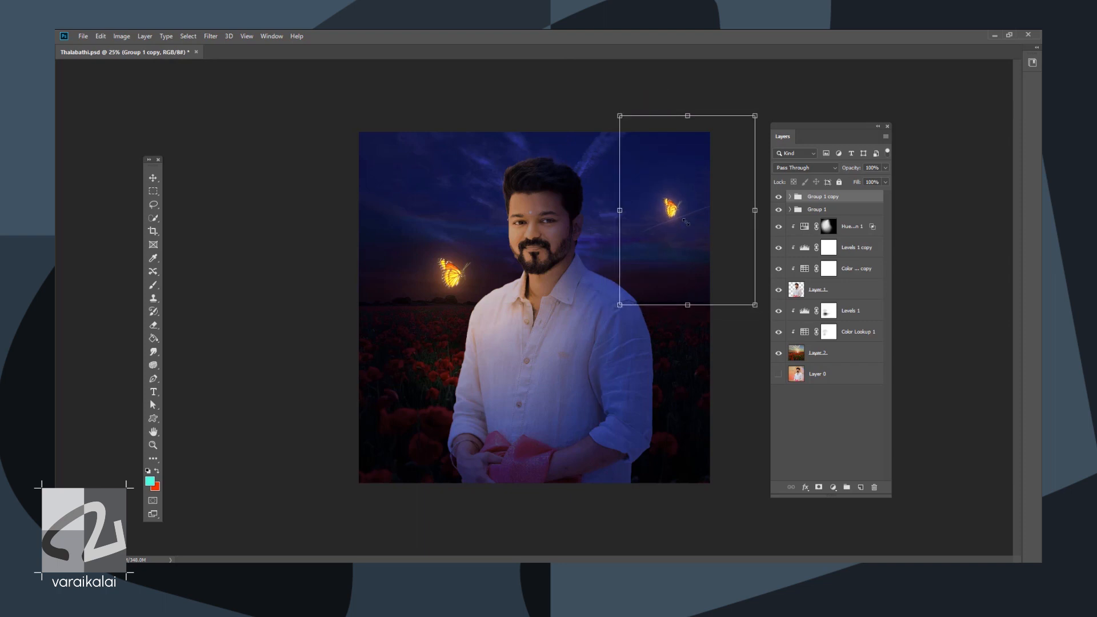
- Flip the small butterfly copy horizontally, shrink it further and place it over the poppies beside the man's far shoulder
right_click(670, 204)
left_click(693, 330)
left_click_drag(685, 232, 664, 305)
left_click_drag(600, 189, 609, 269)
mouse_move(669, 289)
left_mouse_down()
mouse_move(698, 294)
mouse_move(681, 305)
left_mouse_up()
key("Return")
- Duplicate the small butterfly group and place the copy in the sky above the large butterfly
right_click(840, 196)
left_click(852, 204)
key("Return")
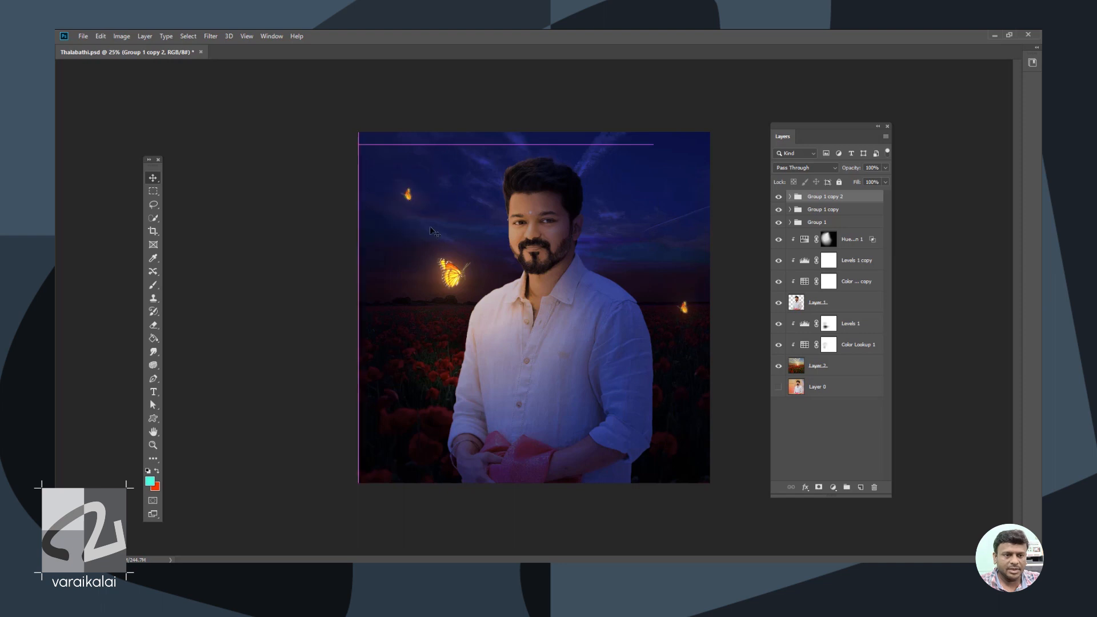
- Duplicate the upper small butterfly group into the sky across from the man's face and scale it down to a tiny butterfly
right_click(840, 197)
left_click(874, 204)
left_click(631, 181)
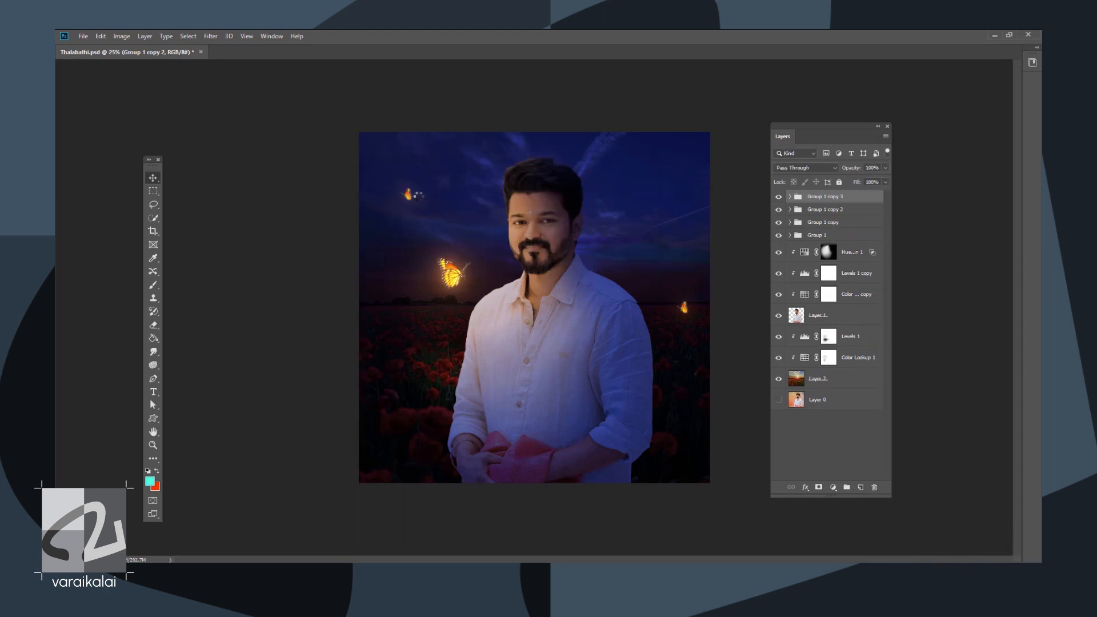
left_click_drag(419, 198, 657, 167)
key("ctrl+t")
left_click_drag(611, 126, 678, 244)
key("Return")
- Duplicate Group 1, shrink the copy and place it over the poppies below the large butterfly, near the image's left edge
right_click(837, 235)
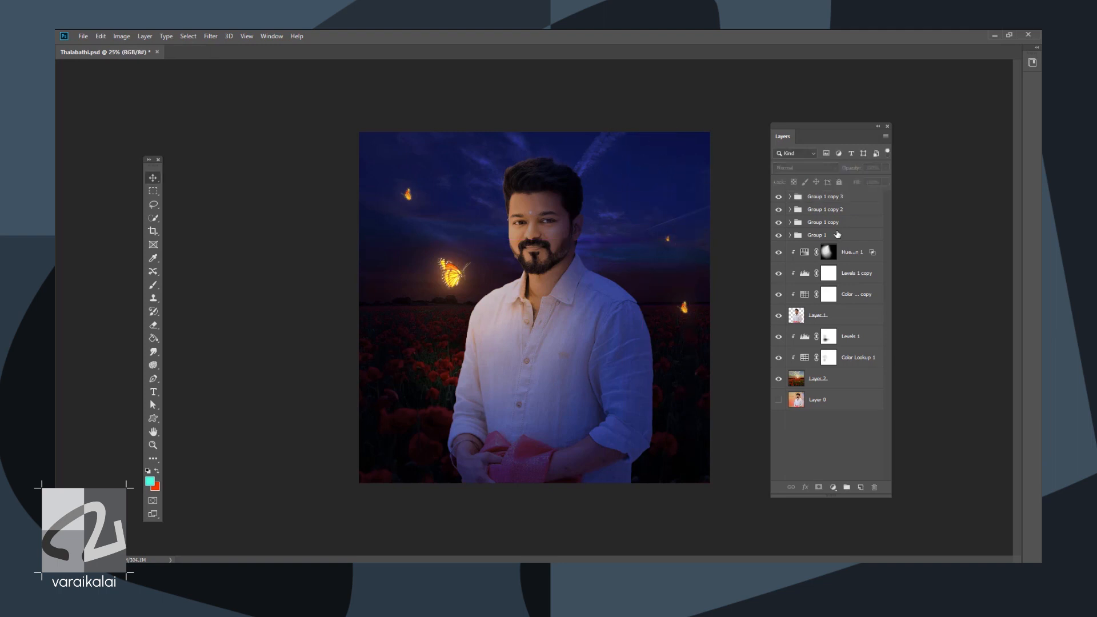
left_click(863, 213)
key("Return")
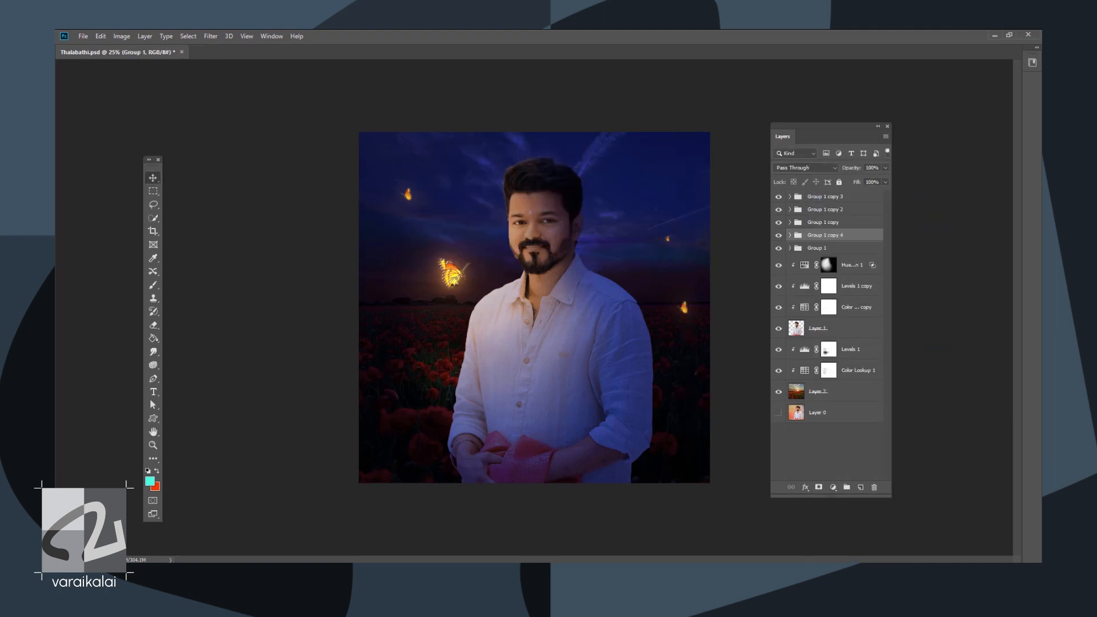
left_click_drag(452, 274, 411, 326)
key("ctrl+t")
key("Return")
left_click_drag(564, 184, 414, 330)
key("Return")
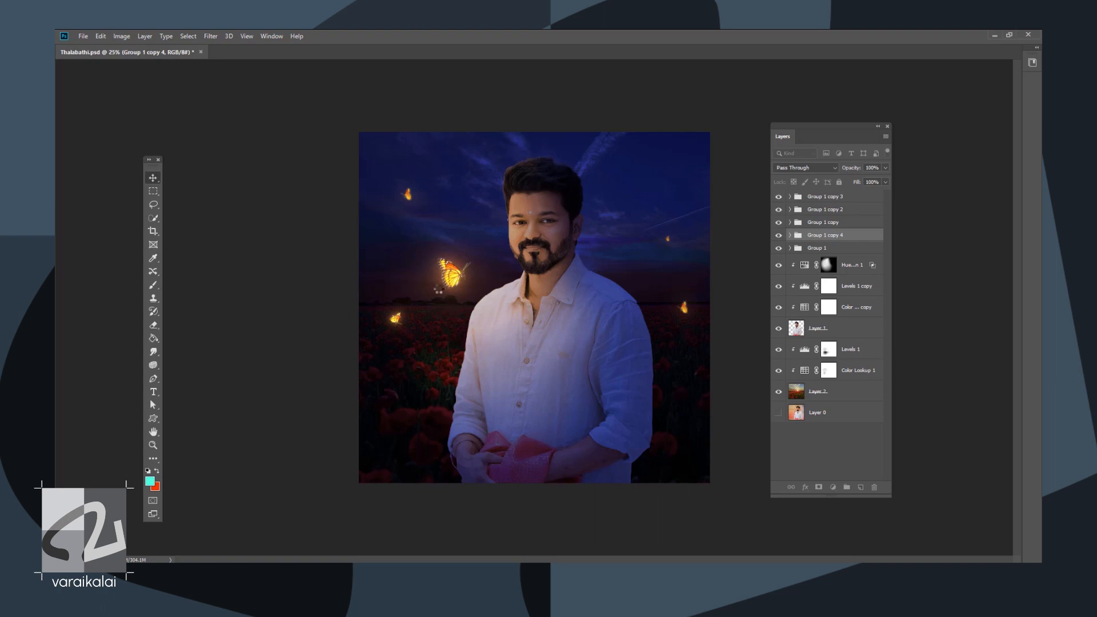
- Paint black on the Levels 1 and Color Lookup 1 masks to light the poppies around the two low small butterflies
left_click(829, 349)
key("b")
key("d")
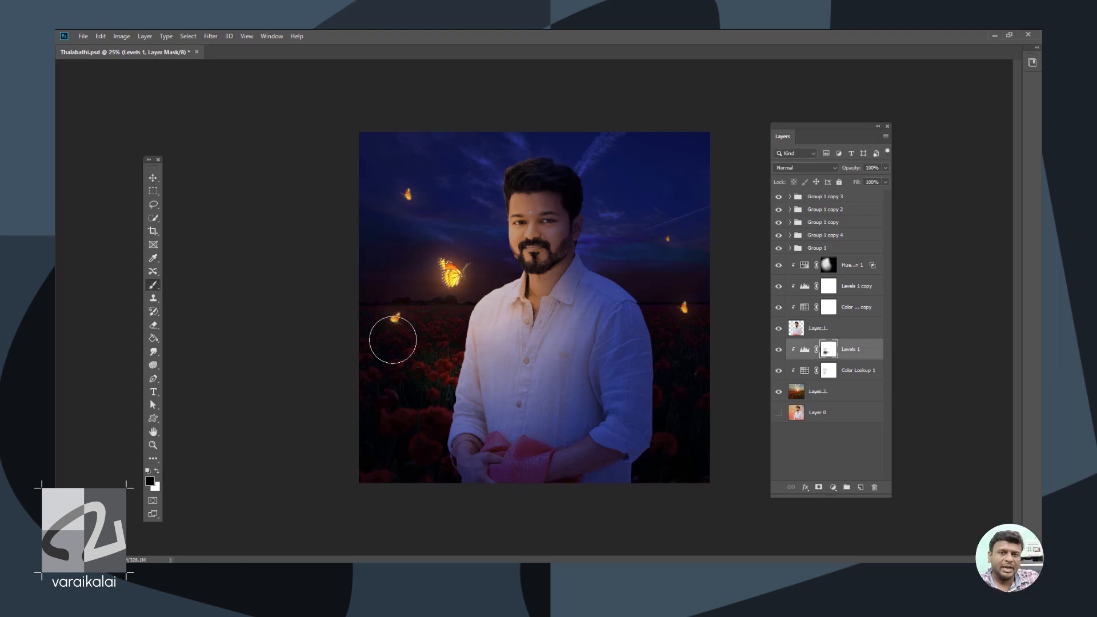
left_click(829, 370)
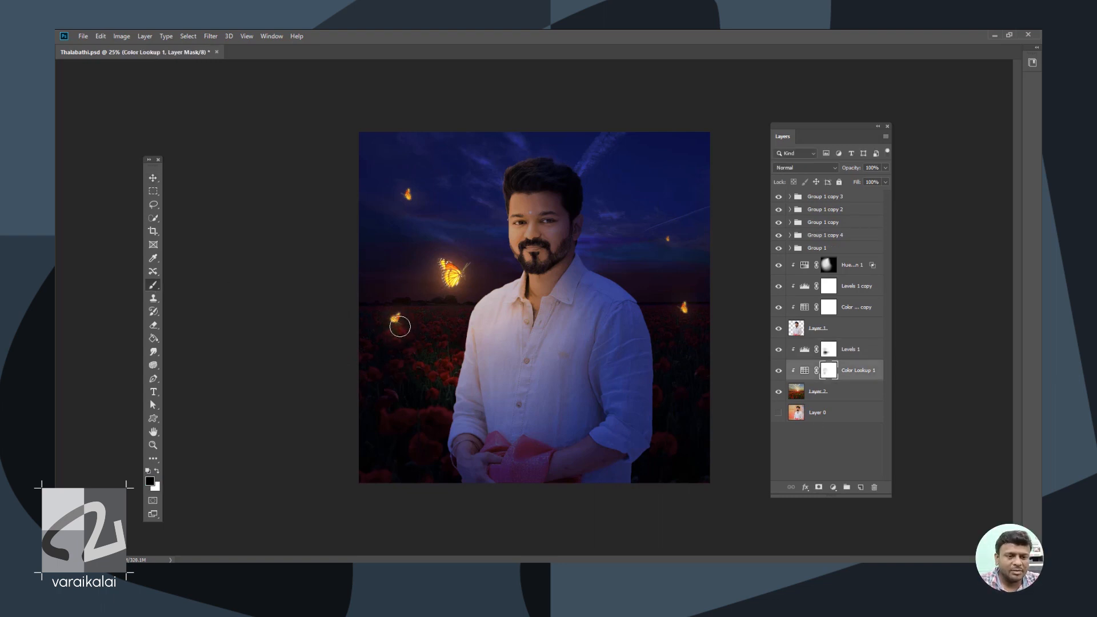
key("ctrl+plus")
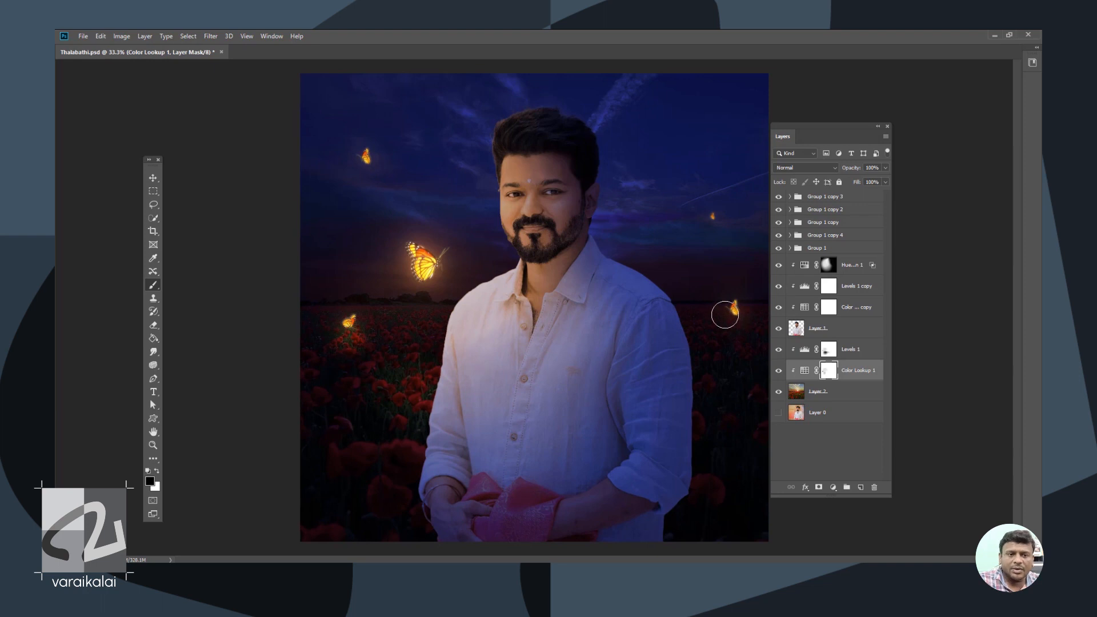
left_click(833, 352)
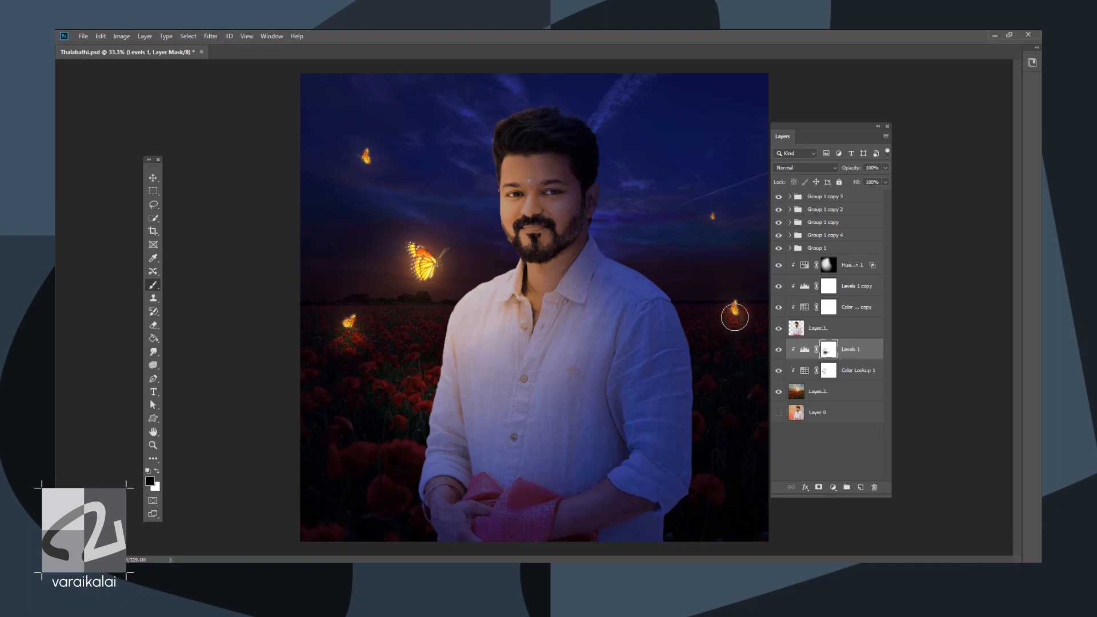
- Duplicate the Group 1 copy 3 butterfly higher into the sky and move the large butterfly closer to the man
key("ctrl+minus")
right_click(856, 196)
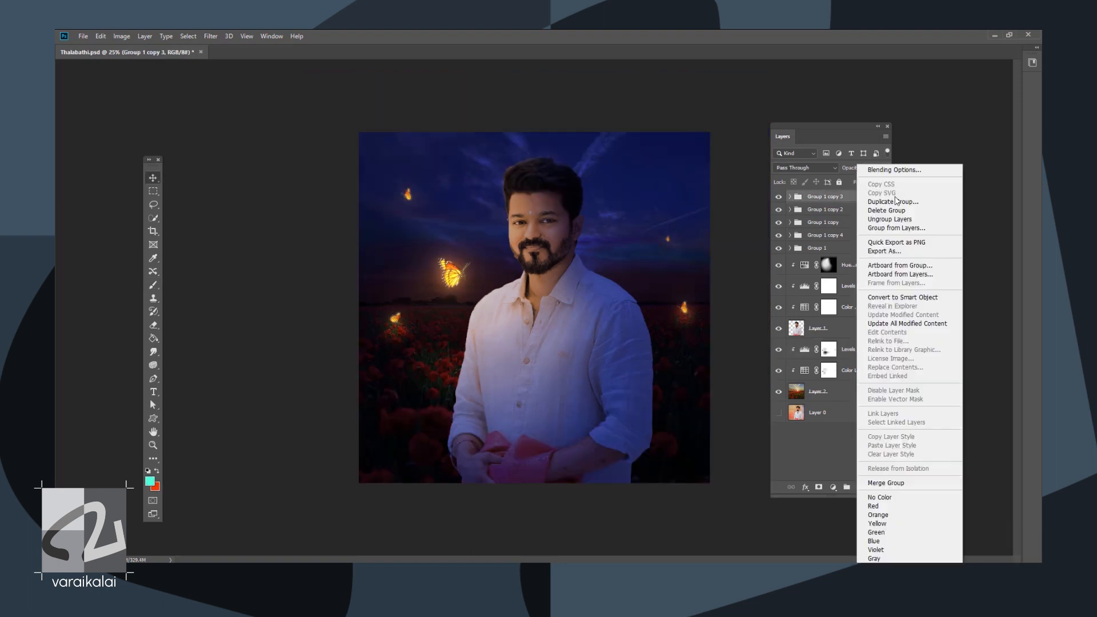
left_click(881, 201)
key("Return")
key("v")
left_click_drag(669, 237, 631, 165)
left_click(448, 227)
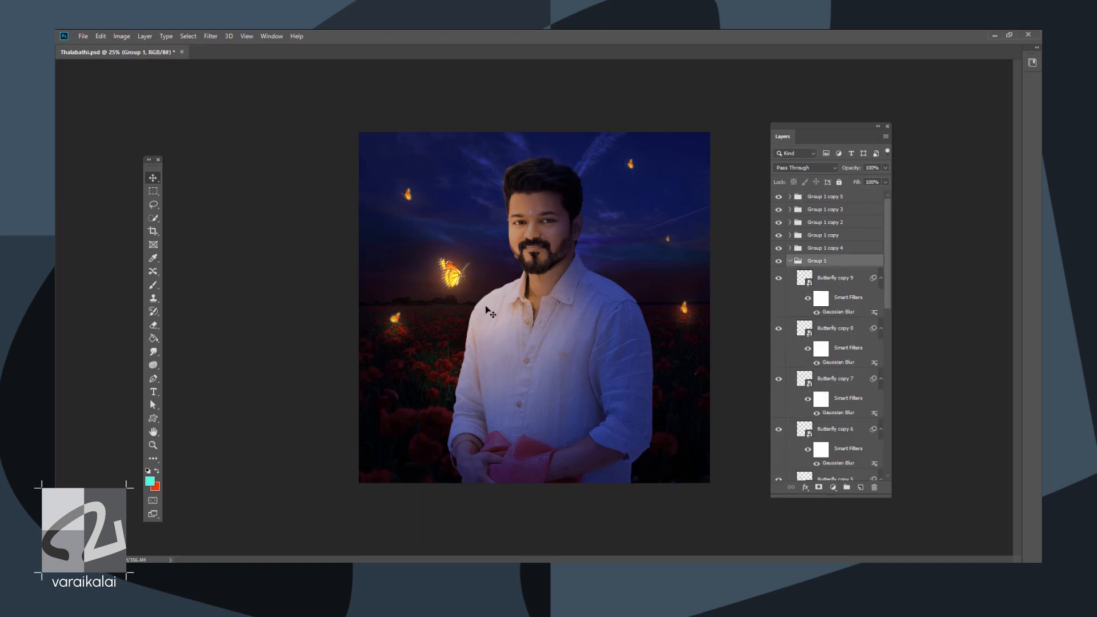
left_click_drag(448, 228, 464, 216)
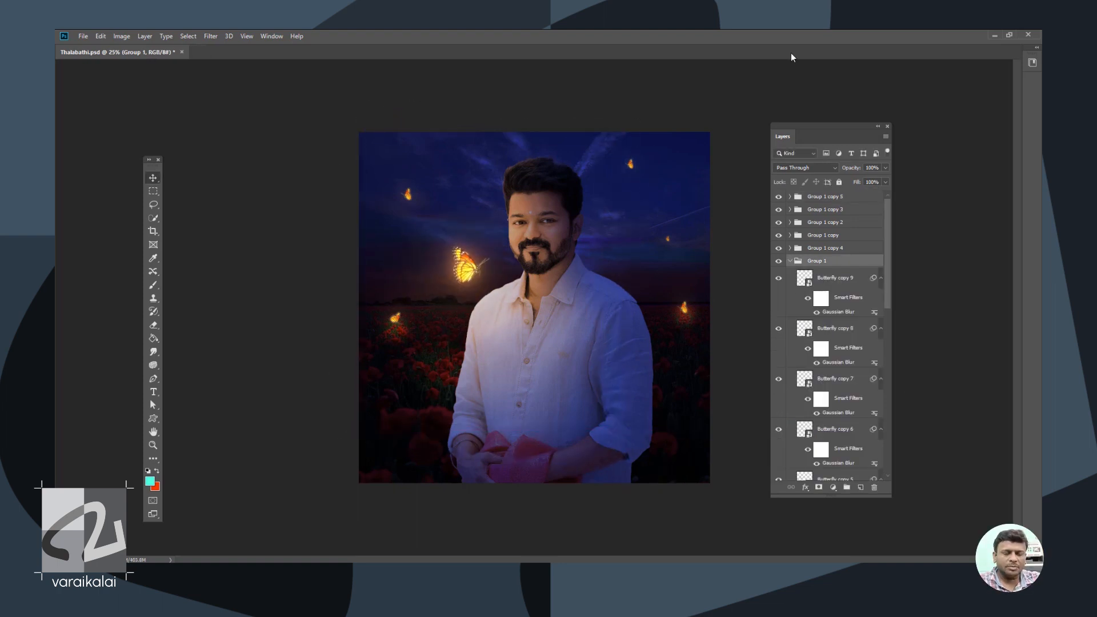
- Paste the black sparkle image onto a new layer and enlarge it over the area below the large butterfly
key("ctrl+shift+alt+n")
key("ctrl+v")
left_click_drag(518, 283, 446, 293)
key("ctrl+r")
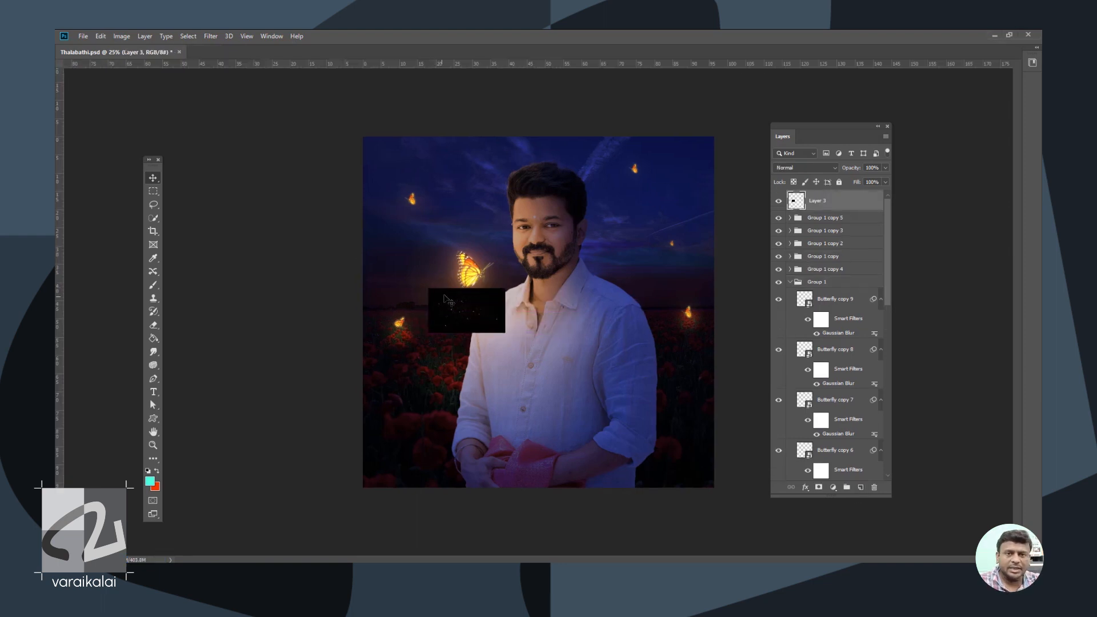
key("ctrl+t")
left_click_drag(429, 289, 388, 264)
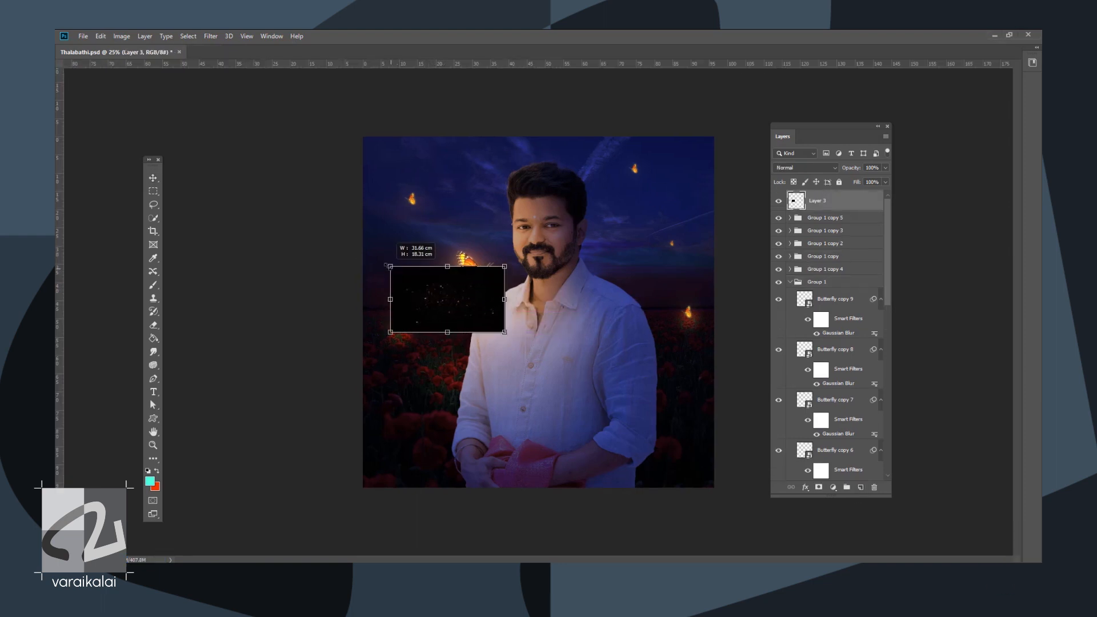
left_click_drag(506, 334, 523, 343)
key("Return")
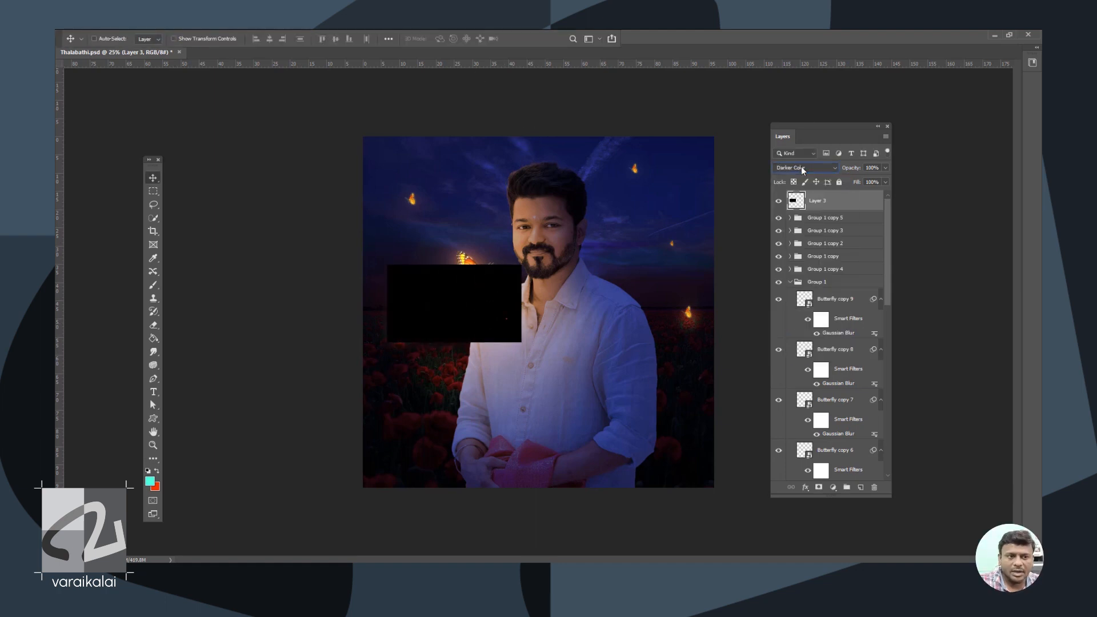
- Set the sparkle layer's blend mode to Lighten and flip it horizontally, positioning it around the large butterfly
scroll(802, 168, "down", 5)
left_click_drag(435, 295, 426, 270)
key("ctrl+plus")
key("ctrl+t")
right_click(497, 254)
left_click(543, 383)
mouse_move(444, 281)
left_mouse_down()
mouse_move(472, 279)
mouse_move(455, 276)
left_mouse_up()
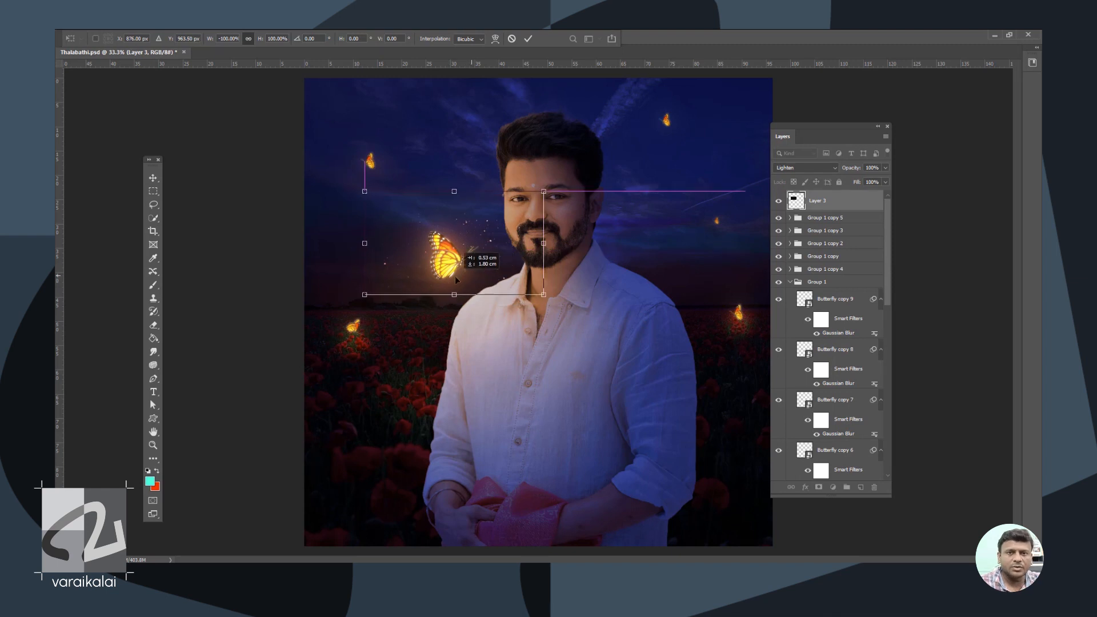
key("Return")
- Add a mask to the sparkle layer and paint black at 66% flow to hide stray sparkles over and around the man's face
key("d")
left_click(819, 487)
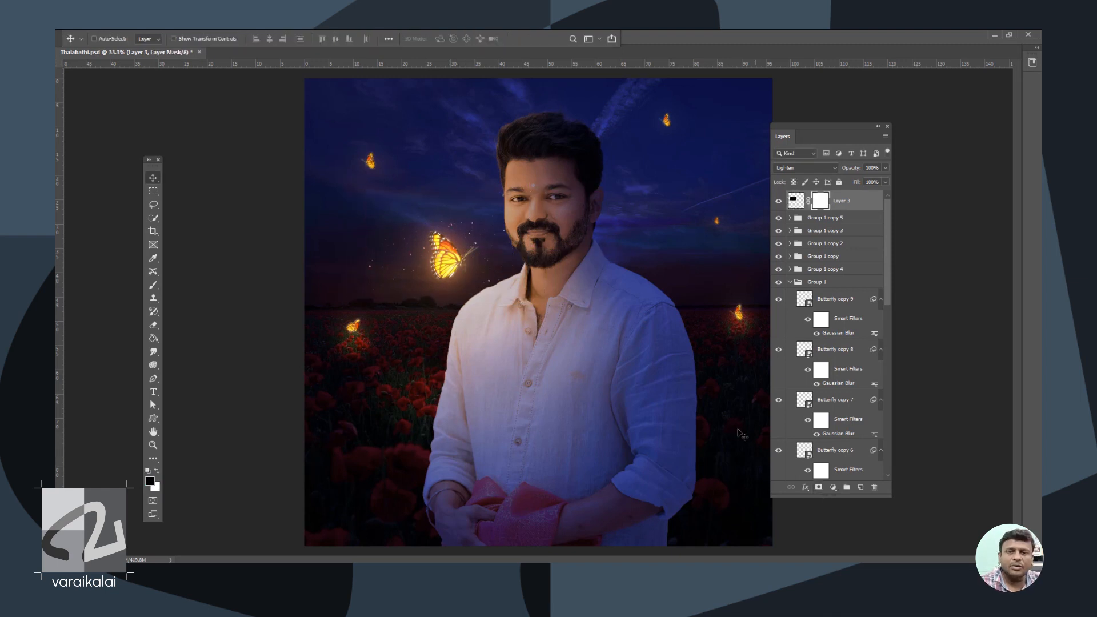
key("b")
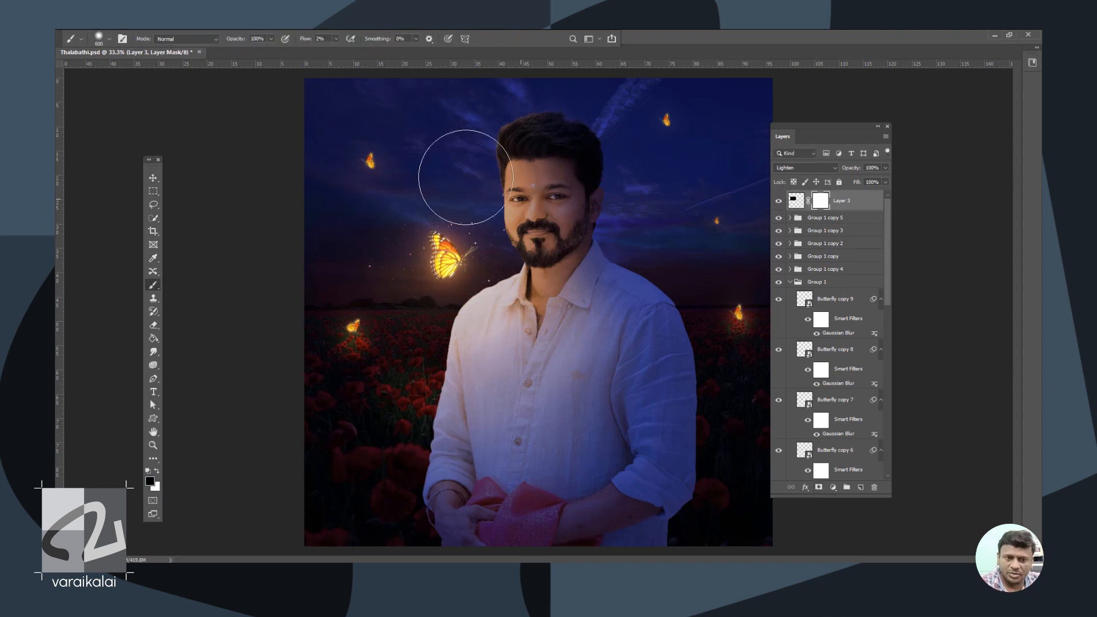
left_click(336, 39)
left_click_drag(333, 52, 368, 51)
mouse_move(537, 269)
left_mouse_down()
mouse_move(521, 238)
mouse_move(539, 177)
mouse_move(572, 218)
left_mouse_up()
key("x")
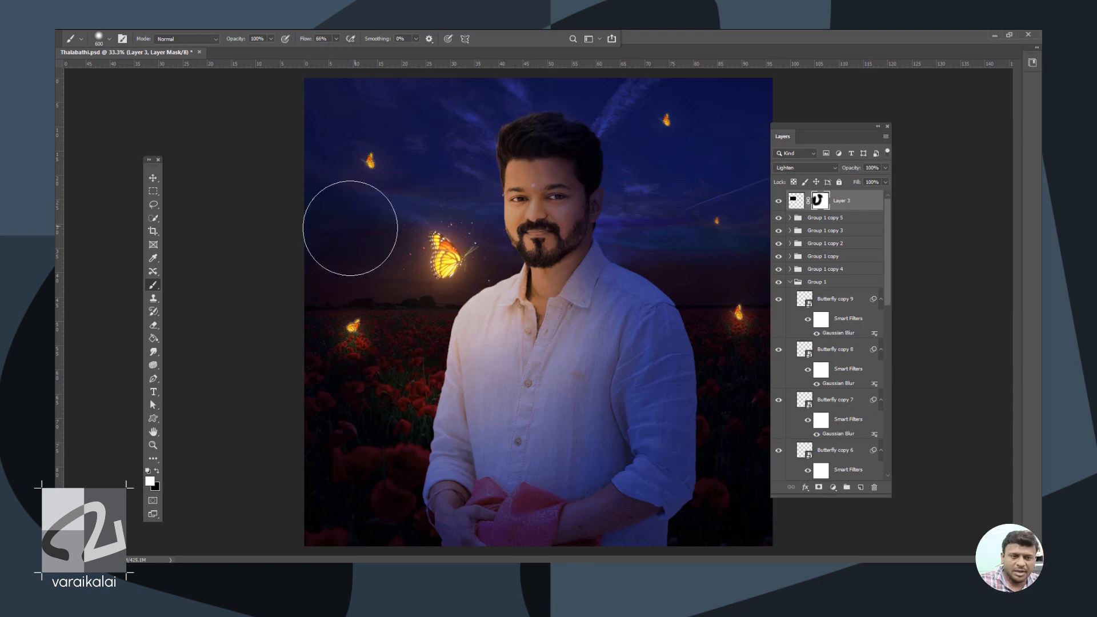
- Duplicate the masked sparkle layer several times and position the copies around the smaller butterflies on both sides of the man
key("v")
left_click_drag(468, 273, 472, 277)
key("ctrl")
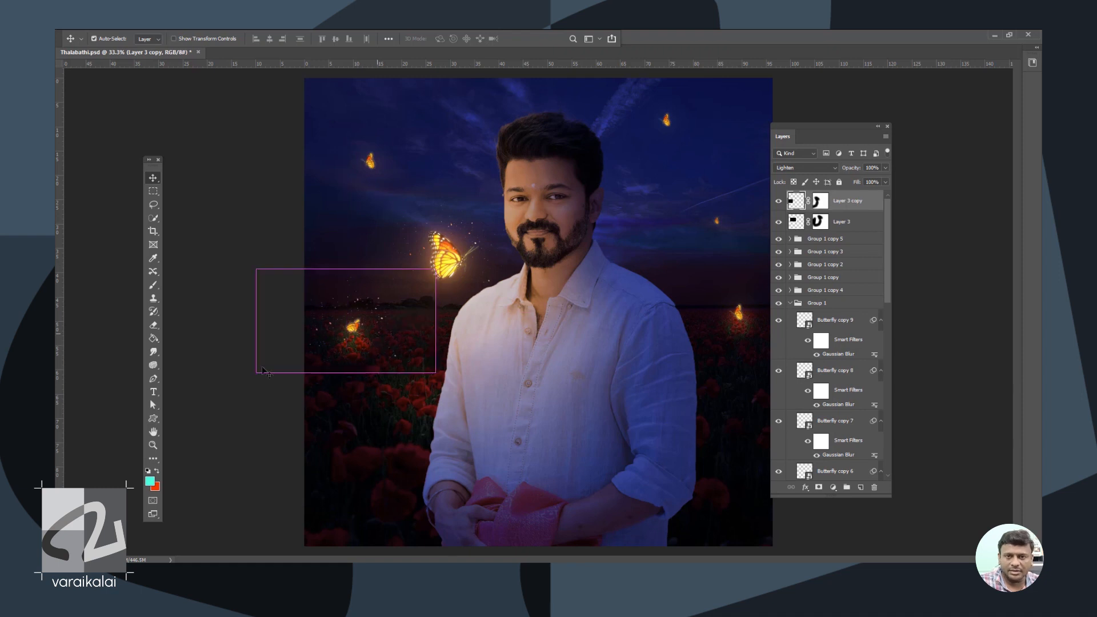
left_click_drag(256, 368, 689, 308)
key("ctrl+j")
key("ctrl+j")
key("ctrl+j")
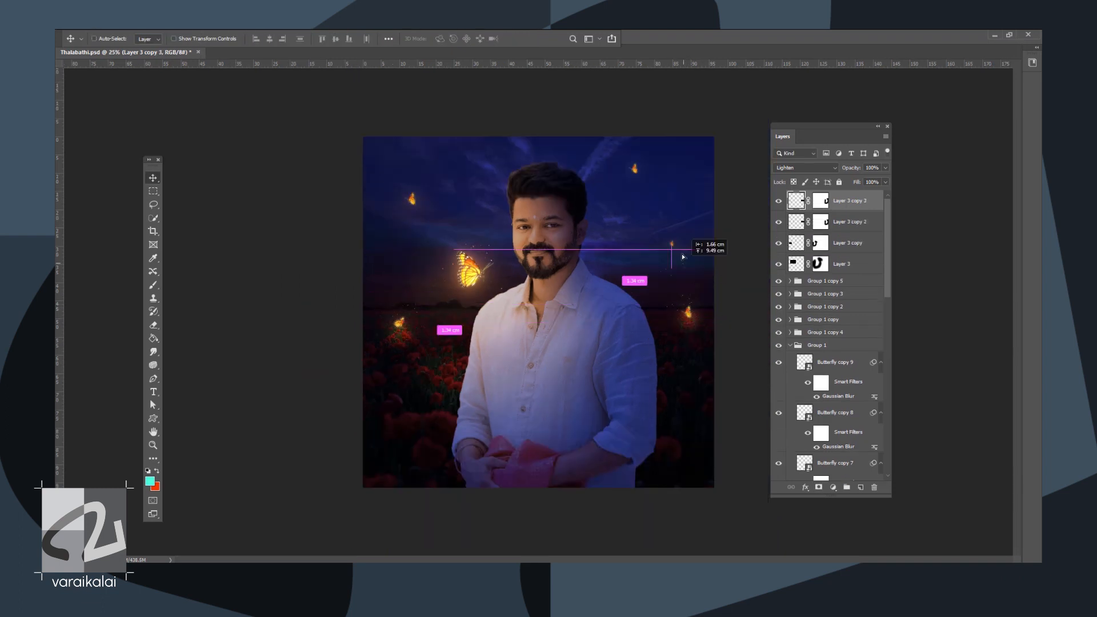
left_click(848, 285)
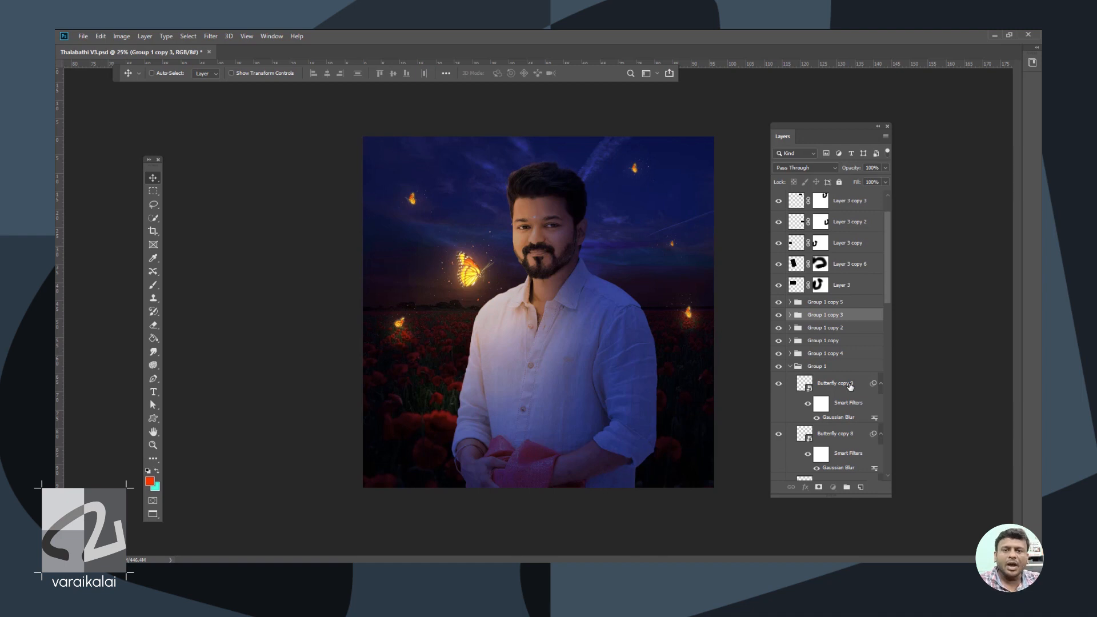
- Merge all visible layers into a single layer, starting from the Butterfly copy 9 layer
left_click(851, 386)
right_click(850, 385)
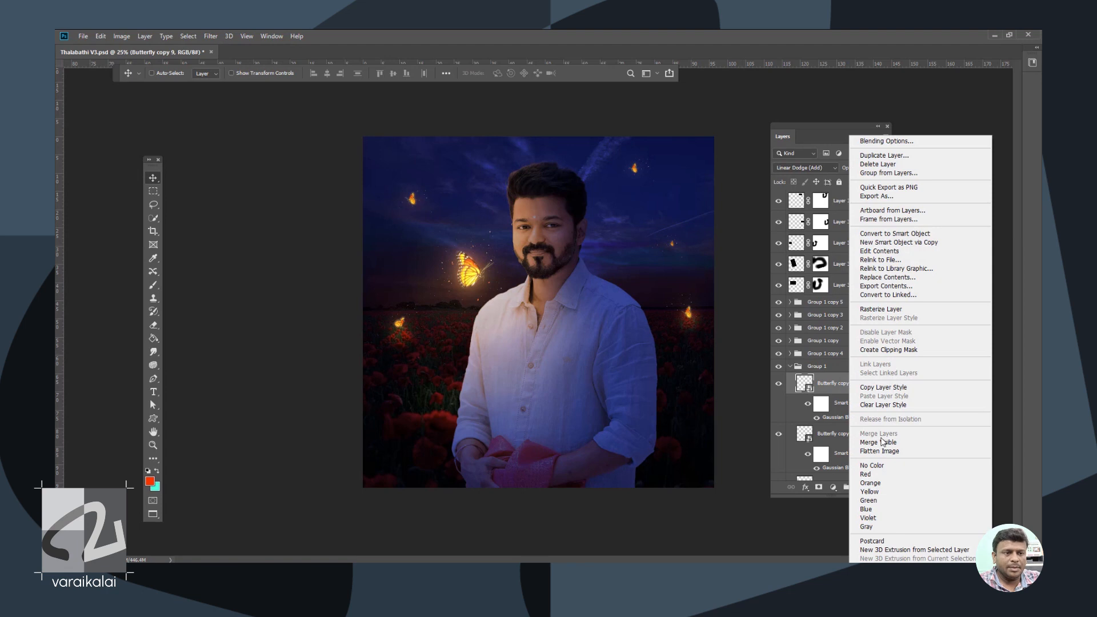
left_click(882, 443)
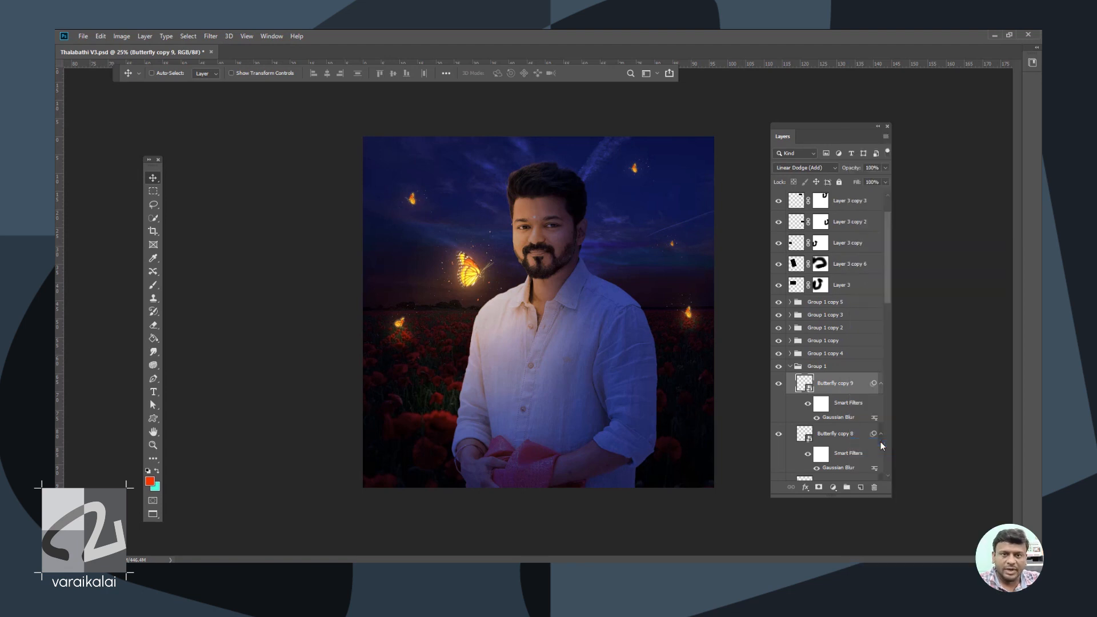
- Open the merged image in the Camera Raw Filter and set Texture to +27 and Clarity to +24
left_click(211, 36)
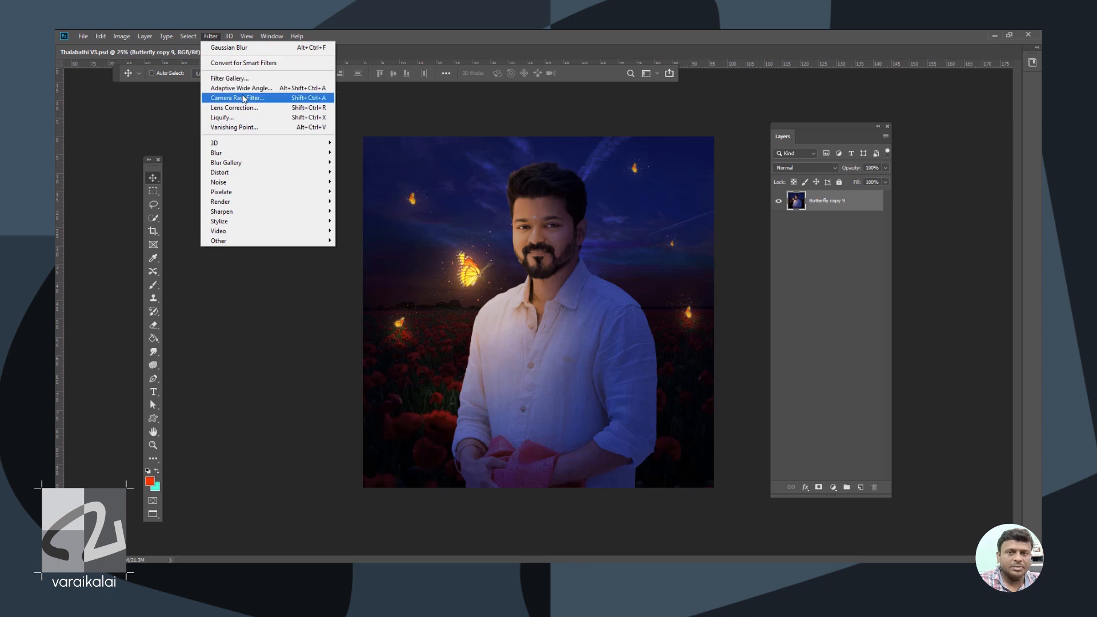
left_click(245, 98)
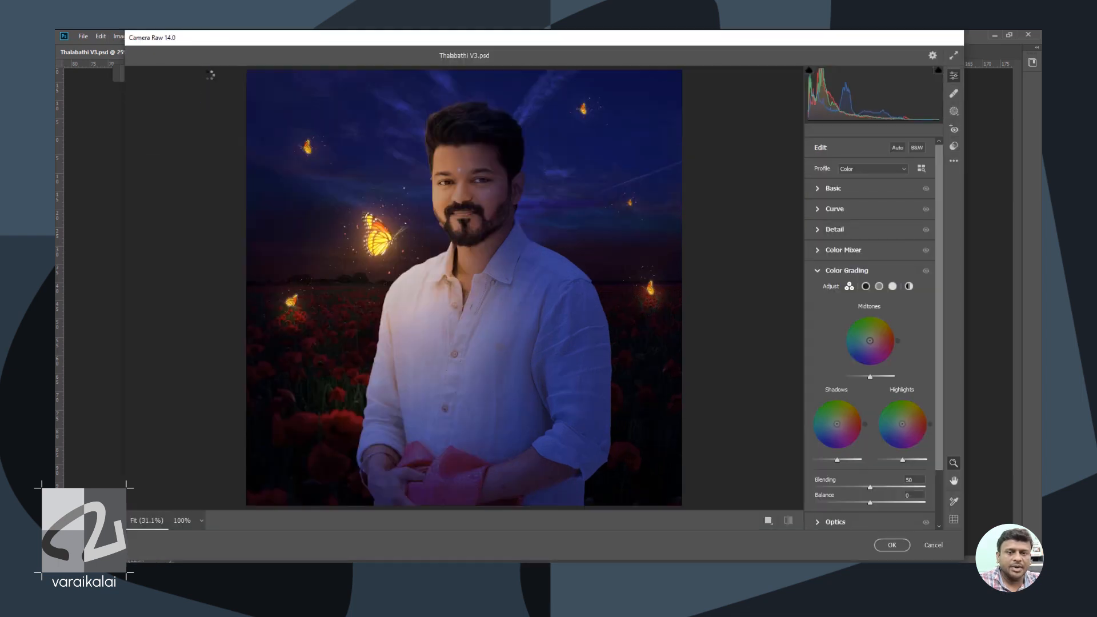
left_click(823, 189)
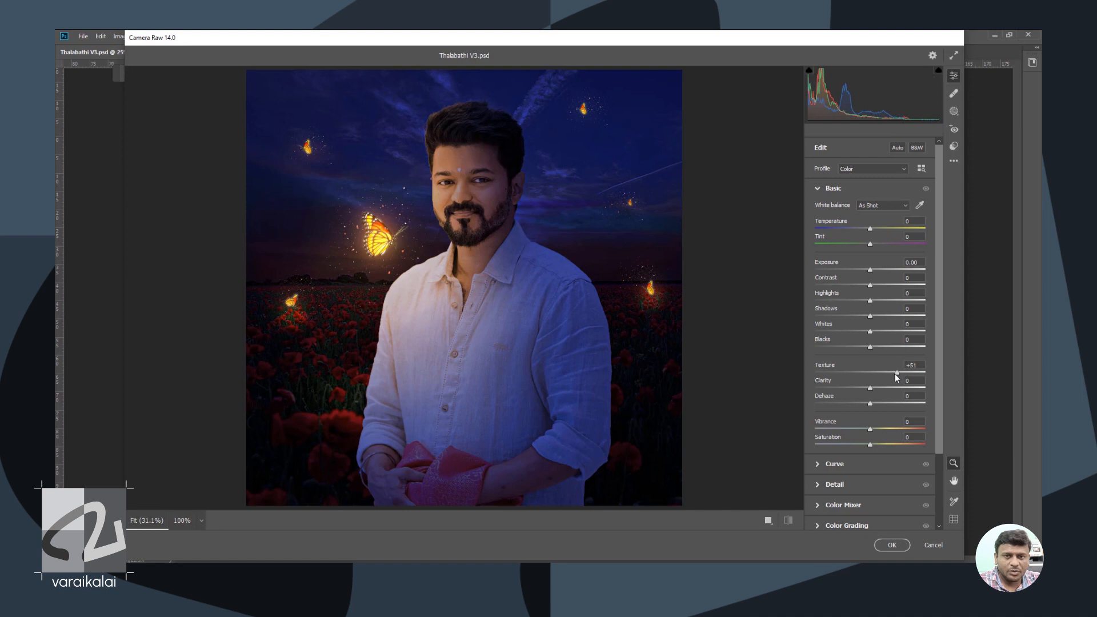
left_click_drag(886, 375, 885, 376)
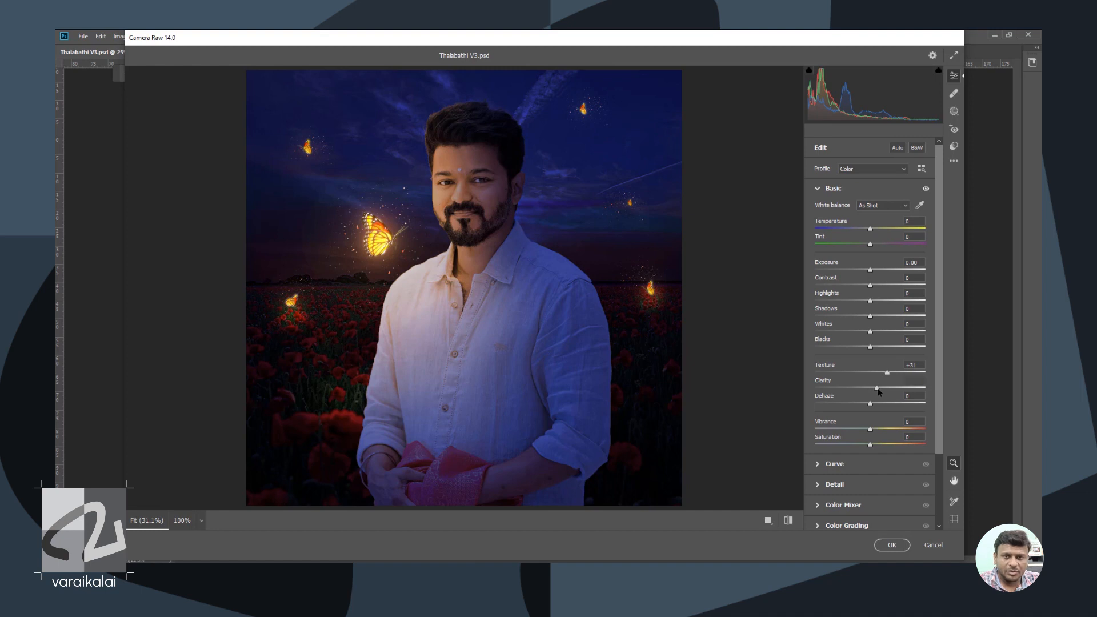
left_click_drag(887, 391, 888, 391)
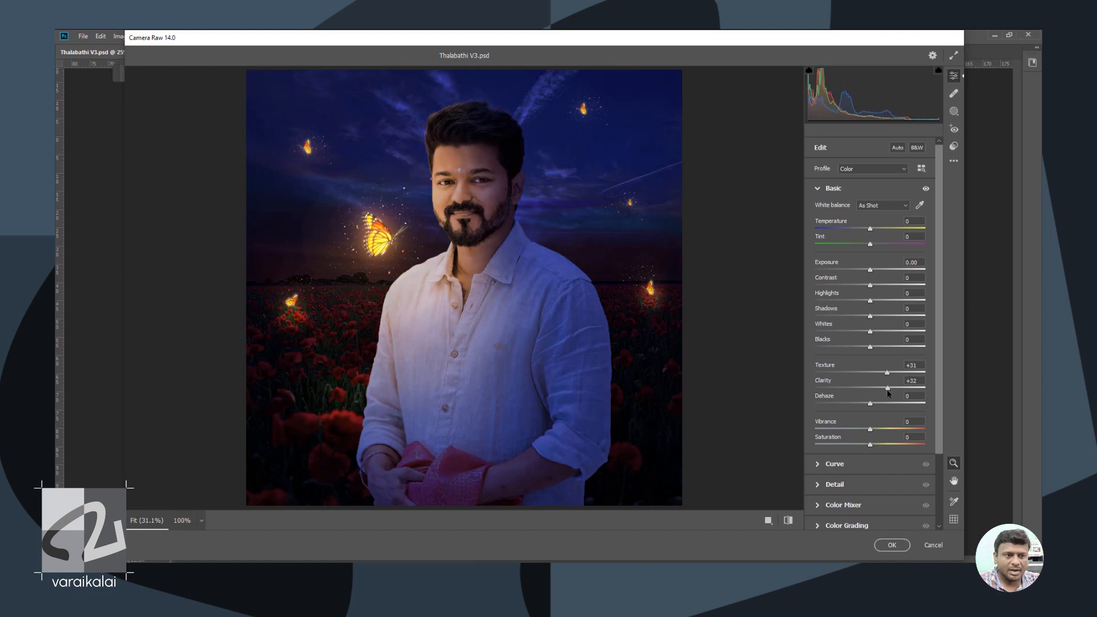
- Tint the shadows strongly toward blue with Color Grading
scroll(881, 412, "down", 3)
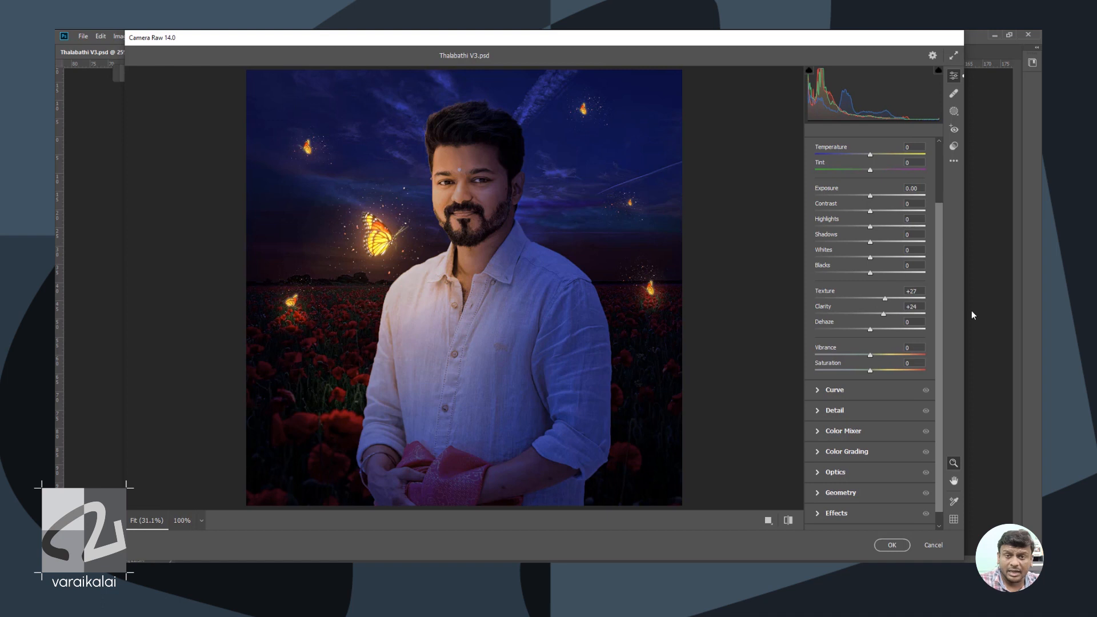
left_click(818, 452)
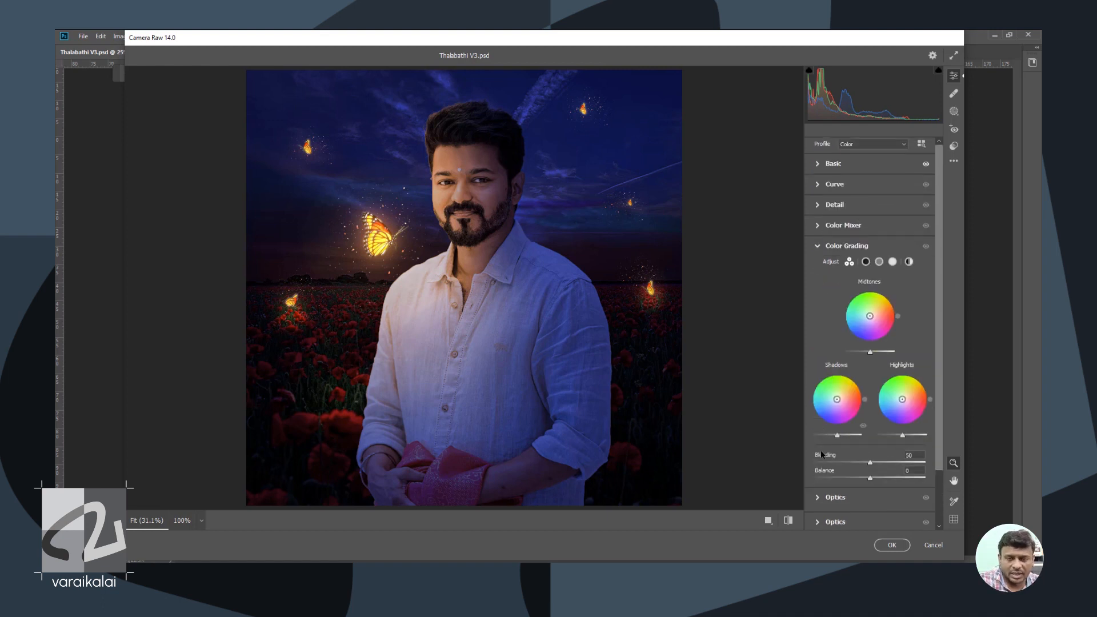
left_click_drag(838, 360, 823, 373)
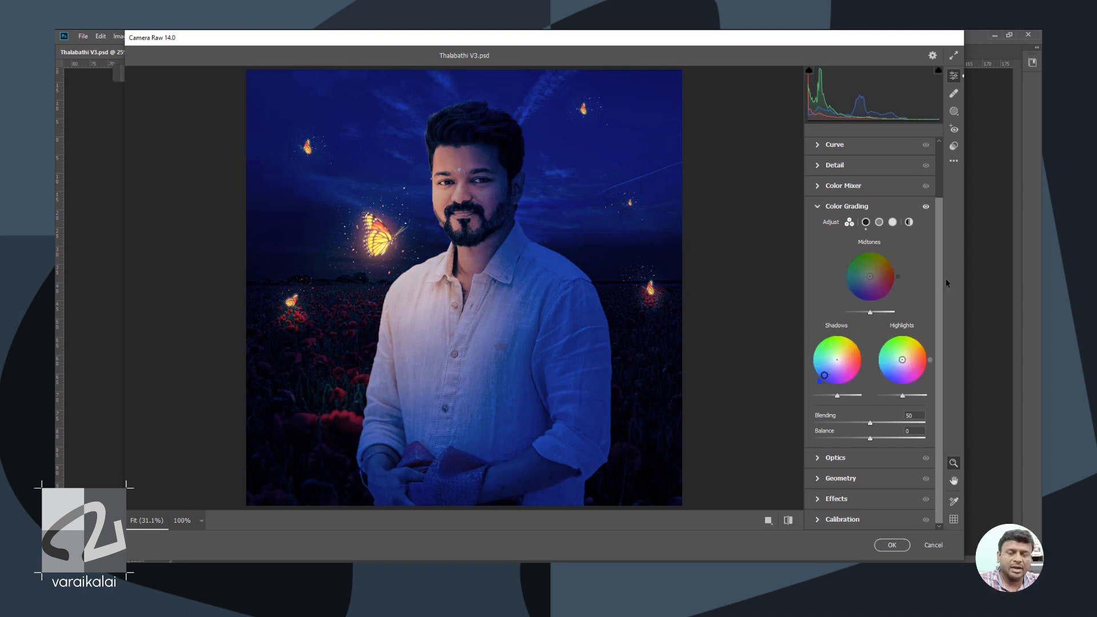
- Tint the highlights orange-red with hue 12 and saturation 100, raise their luminance close to maximum, and apply the Camera Raw adjustments
left_click_drag(913, 355, 921, 356)
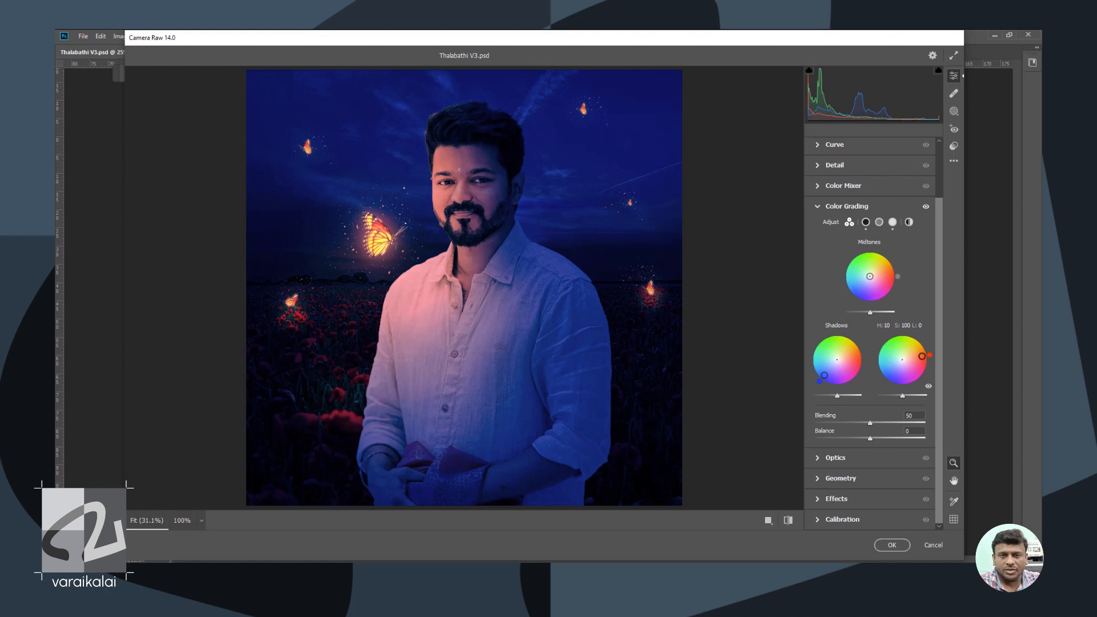
mouse_move(920, 349)
left_mouse_down()
mouse_move(911, 341)
mouse_move(921, 354)
left_mouse_up()
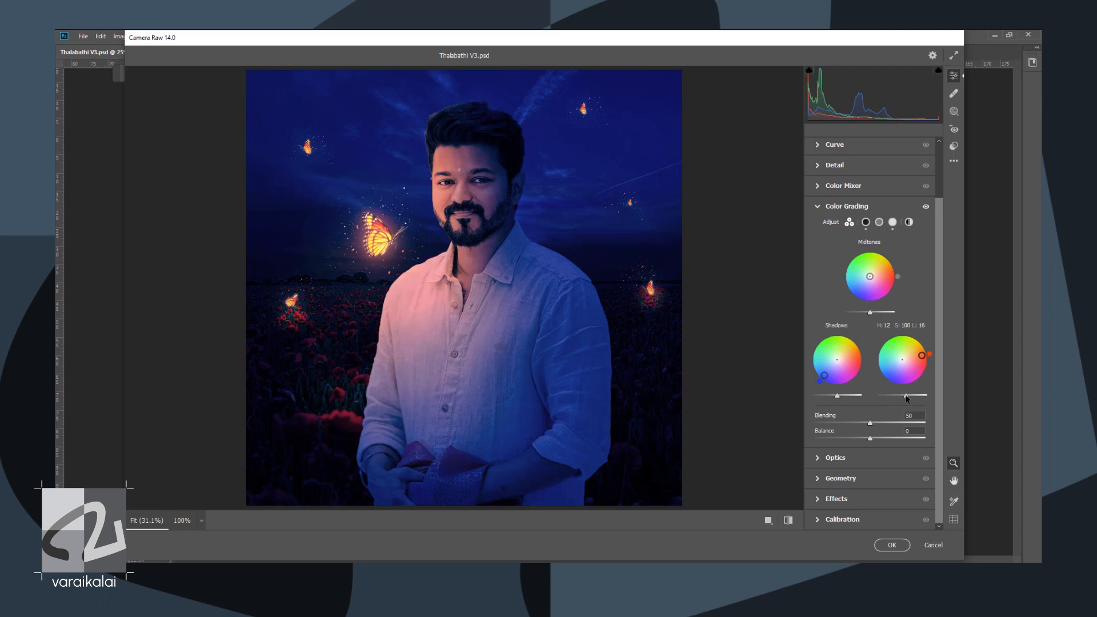
mouse_move(926, 395)
left_mouse_down()
mouse_move(890, 397)
mouse_move(917, 396)
left_mouse_up()
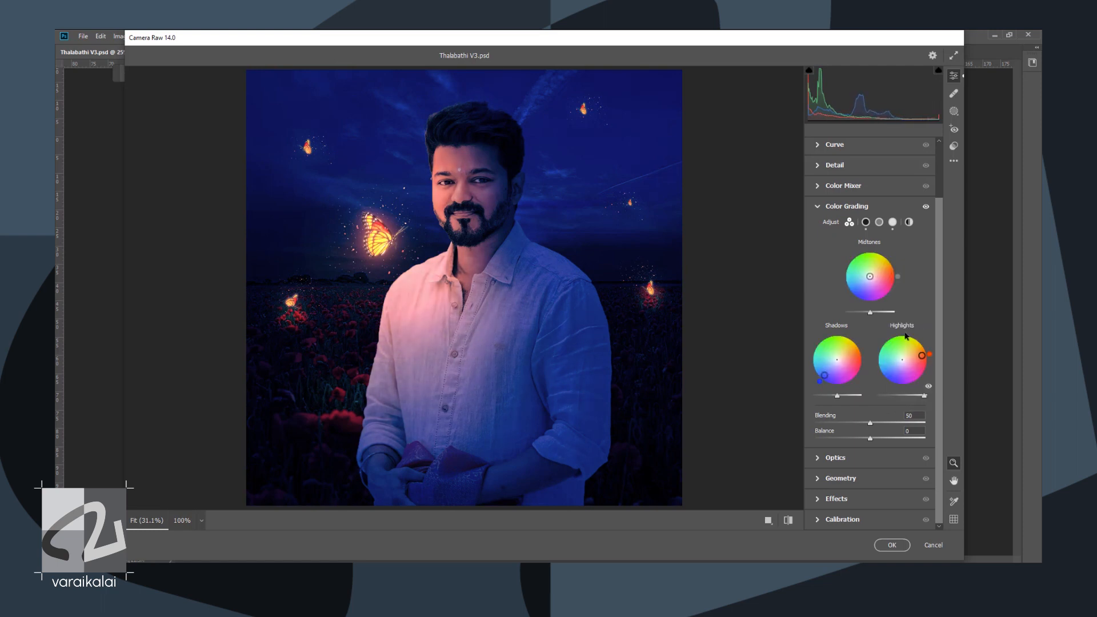
left_click(895, 547)
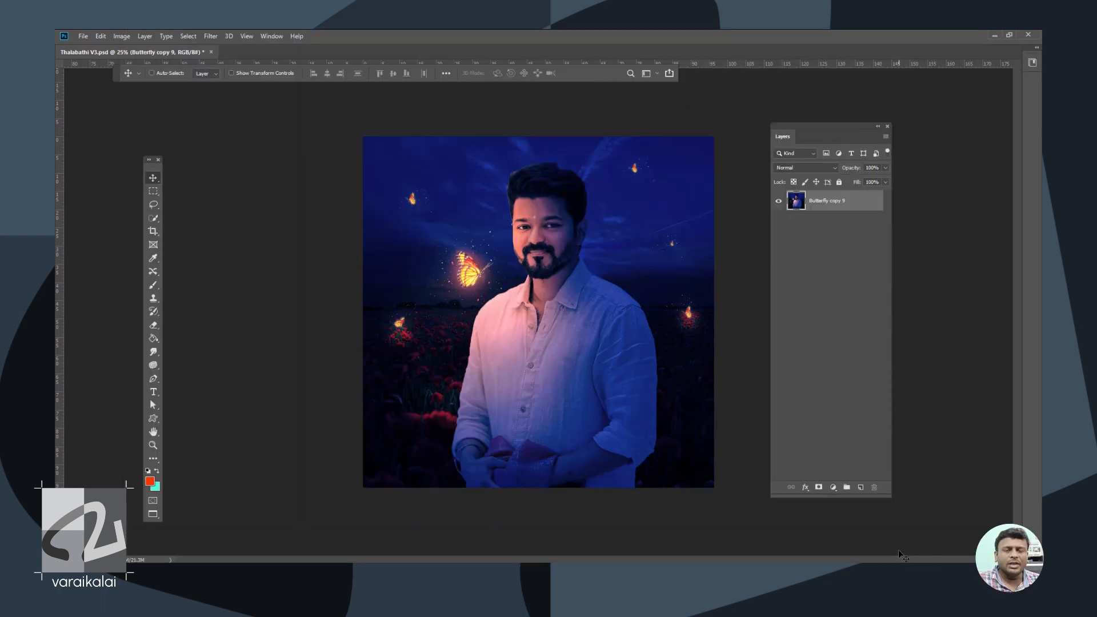